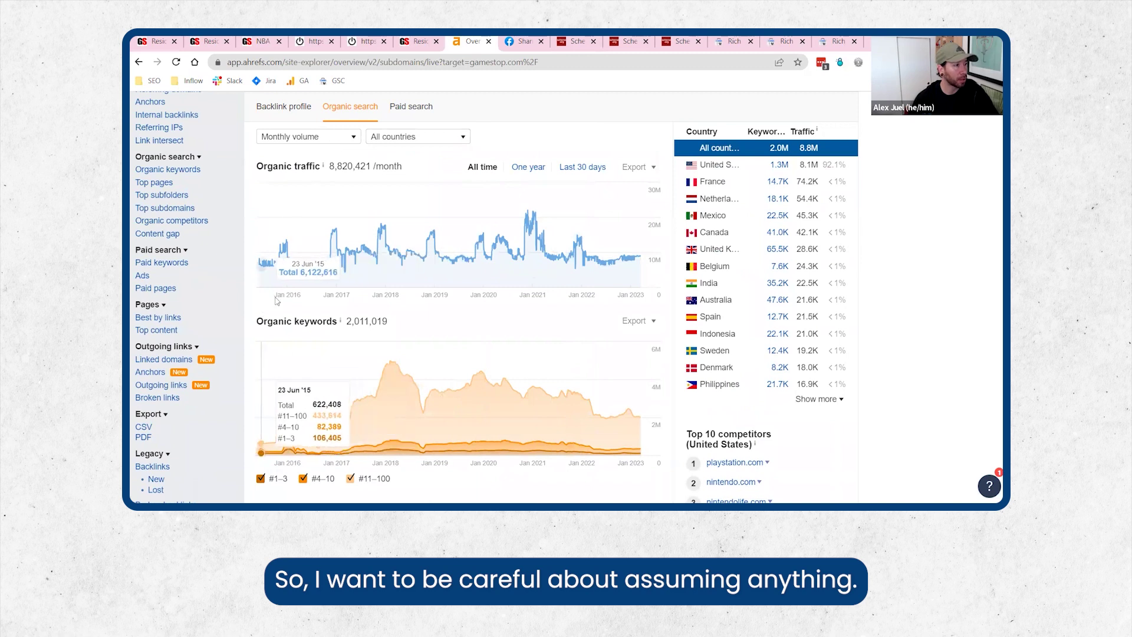
Hide the #11–100 positions from the Organic keywords chart in the site overview
left_click(354, 382)
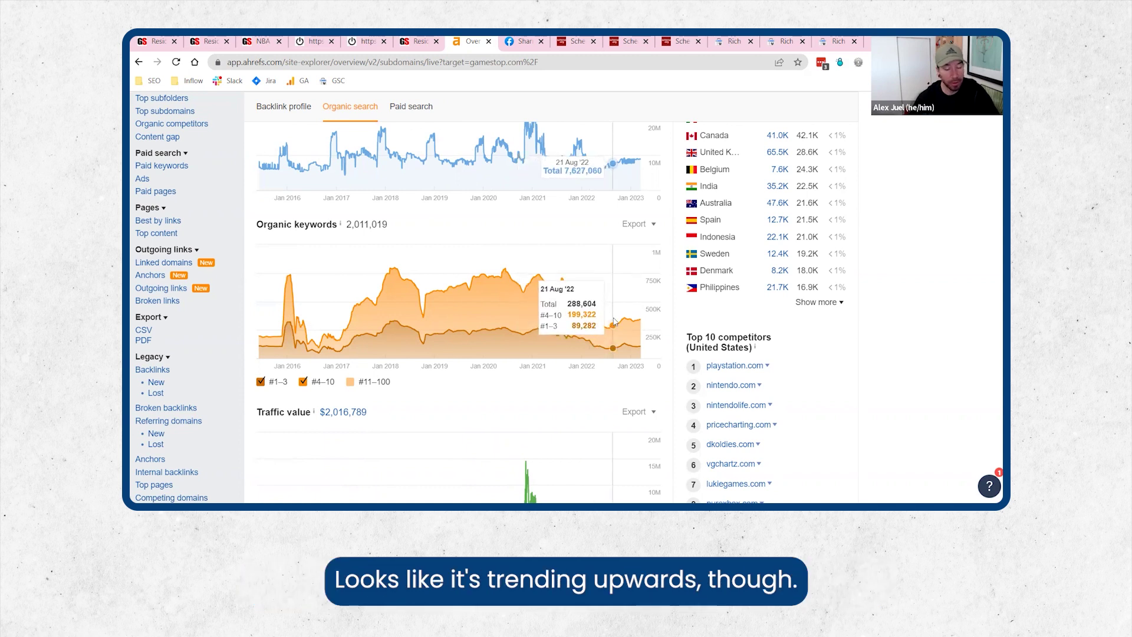
scroll(614, 321, "up", 4)
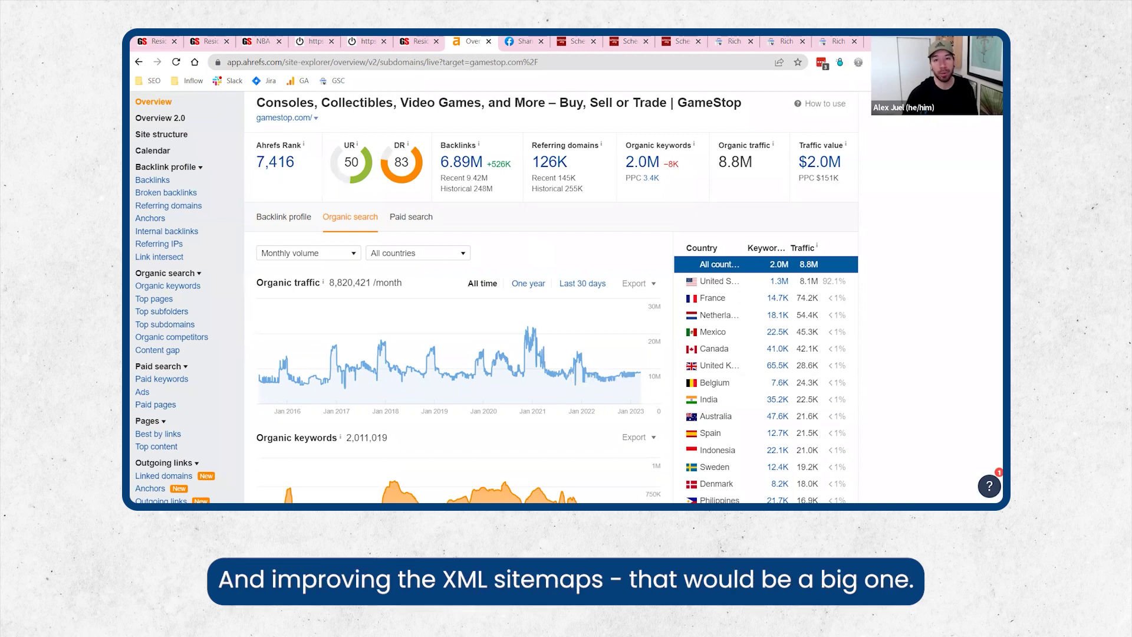
Open the Organic keywords report for gamestop.com and look through the keywords the site ranks for
left_click(168, 286)
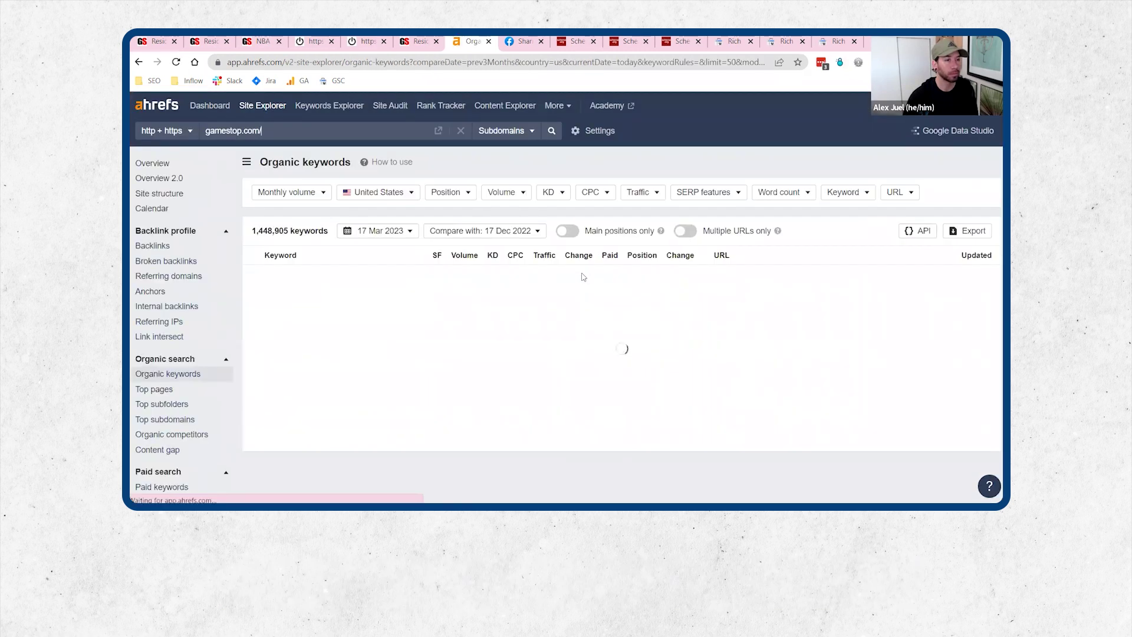
scroll(496, 272, "down", 6)
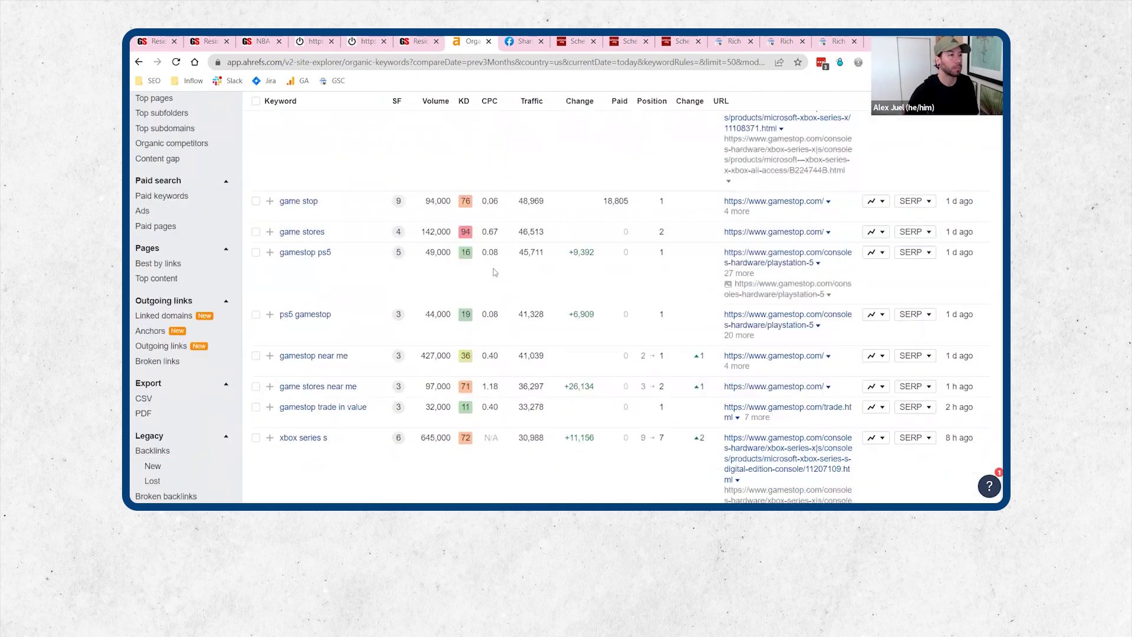
scroll(495, 272, "down", 2)
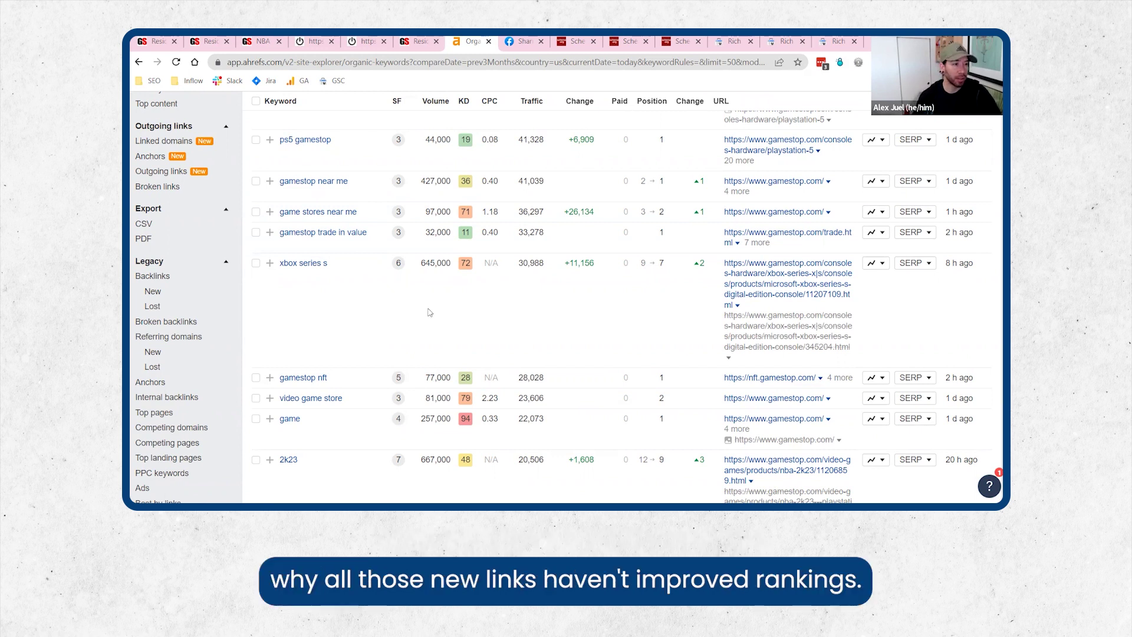
scroll(430, 309, "down", 6)
scroll(439, 291, "down", 1)
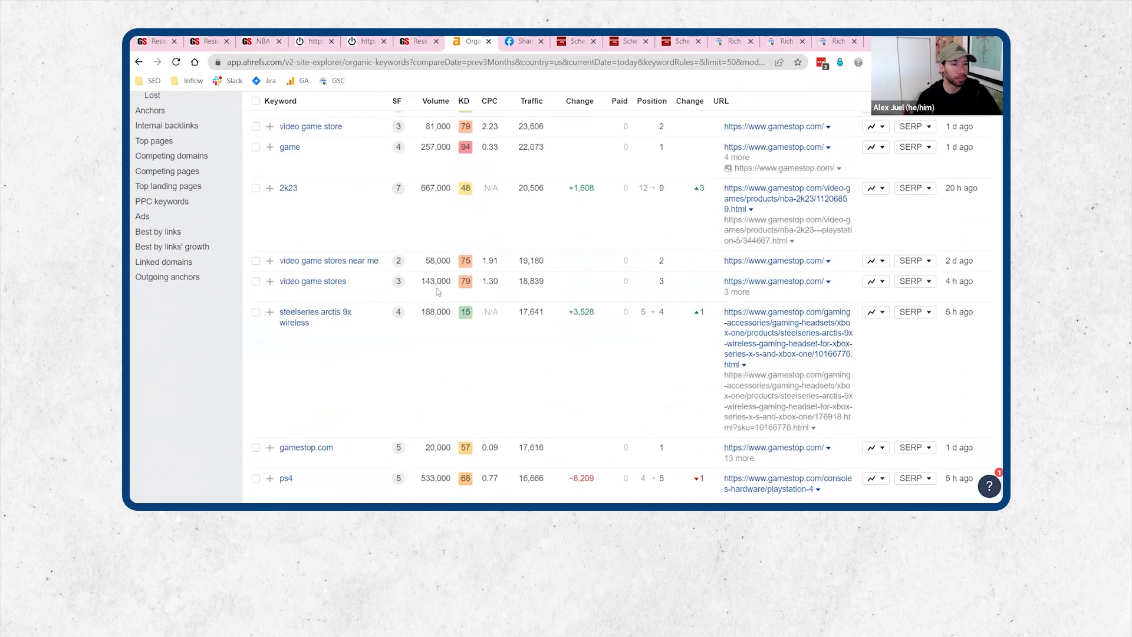
scroll(439, 292, "down", 4)
scroll(868, 204, "up", 20)
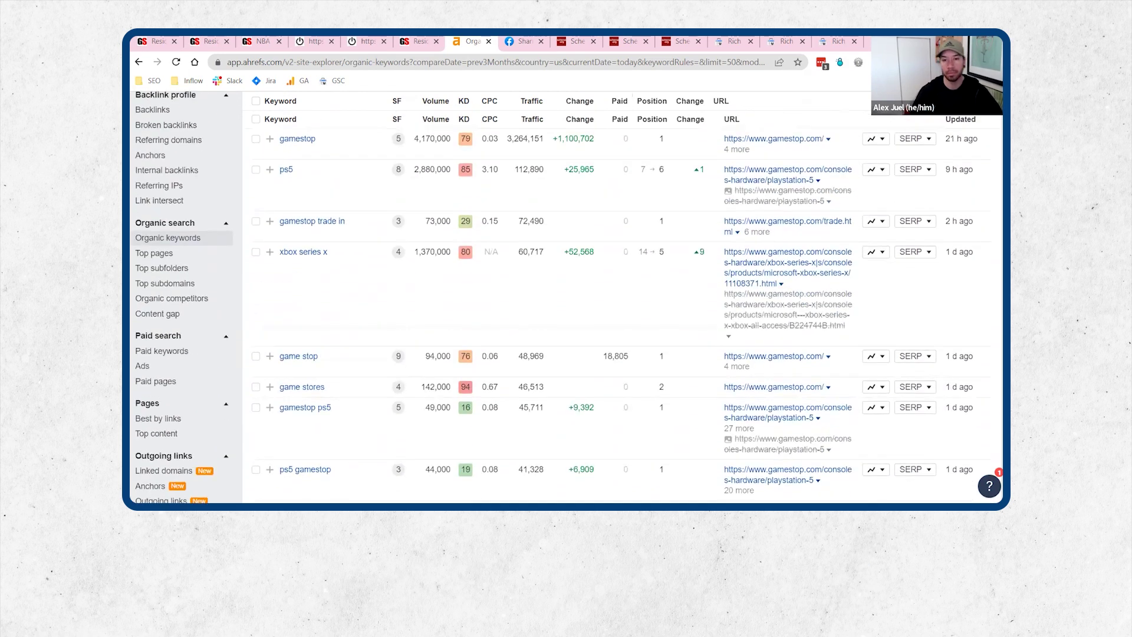
Filter the organic keywords to positions 11 to 20 with a search volume from 100
scroll(868, 204, "up", 3)
left_click(443, 198)
type("11")
left_click(527, 218)
type("20")
left_click(492, 331)
left_click(549, 199)
type("100")
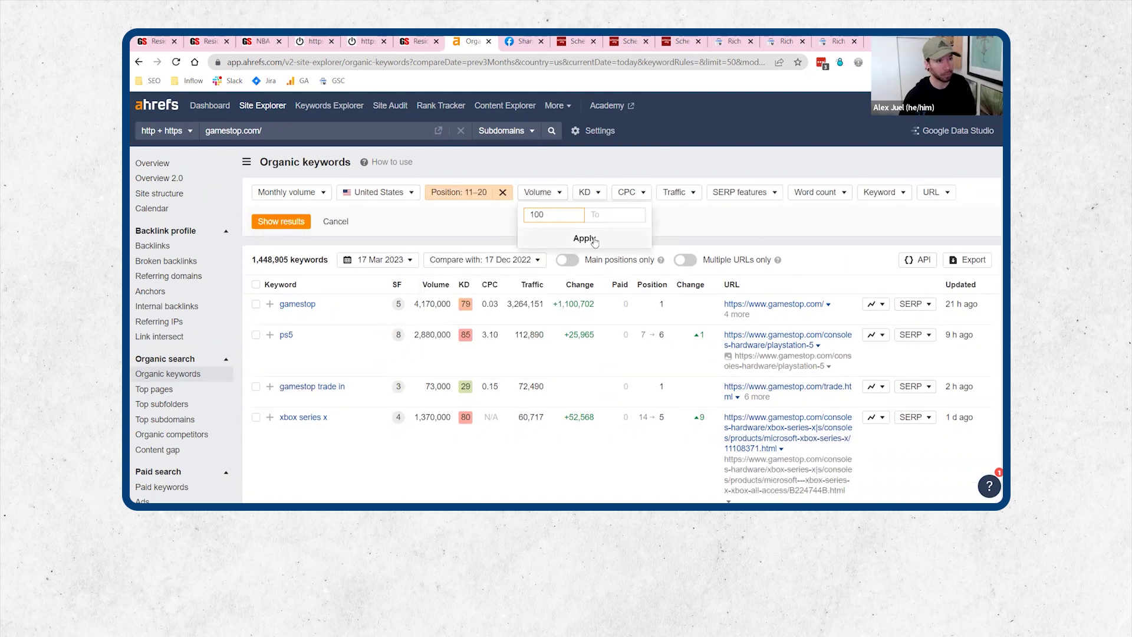
left_click(595, 236)
Exclude branded terms with a keyword rule "Doesn't contain", phrase match, for "stop", and apply it
left_click(927, 194)
left_click(699, 237)
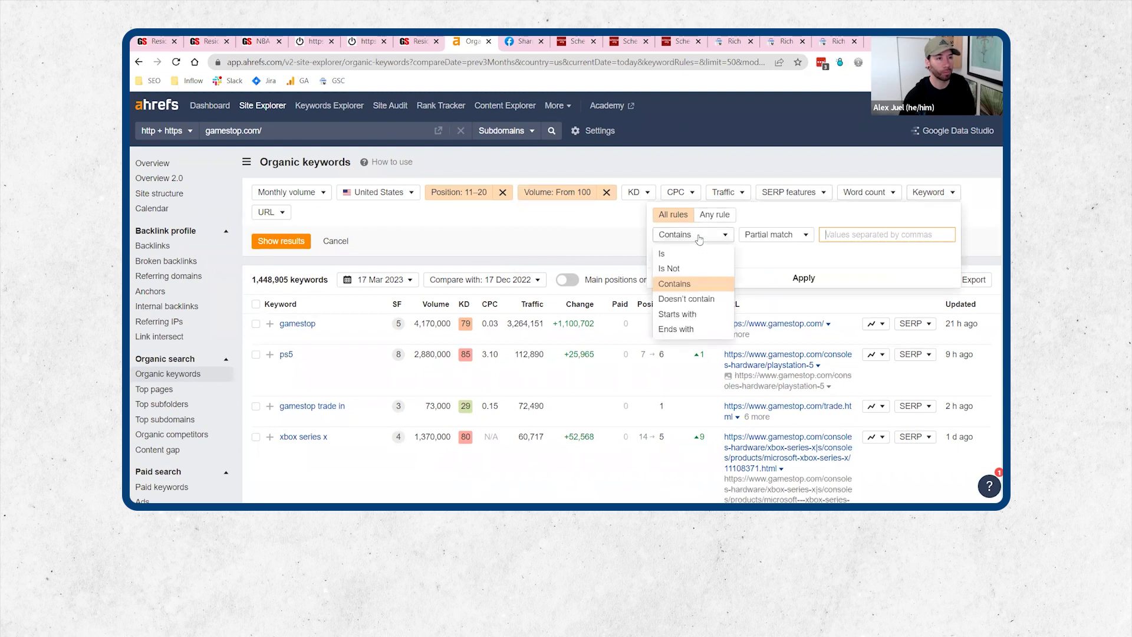
left_click(686, 299)
type("stop")
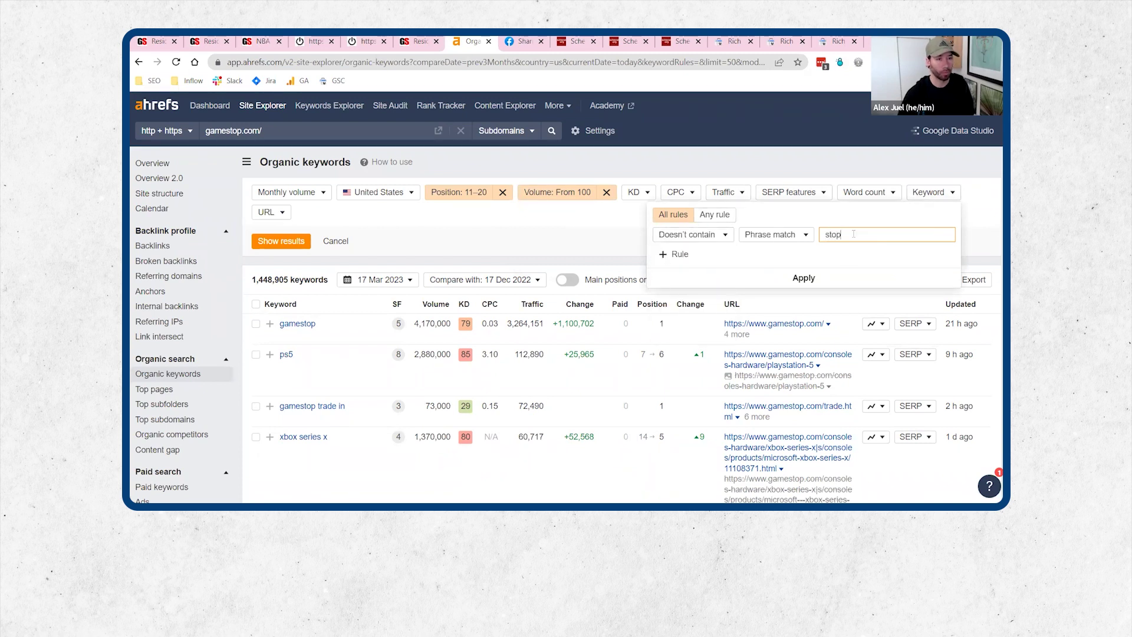
left_click(814, 281)
Limit the keyword difficulty (KD) to at most 40 and show the filtered results
left_click(638, 193)
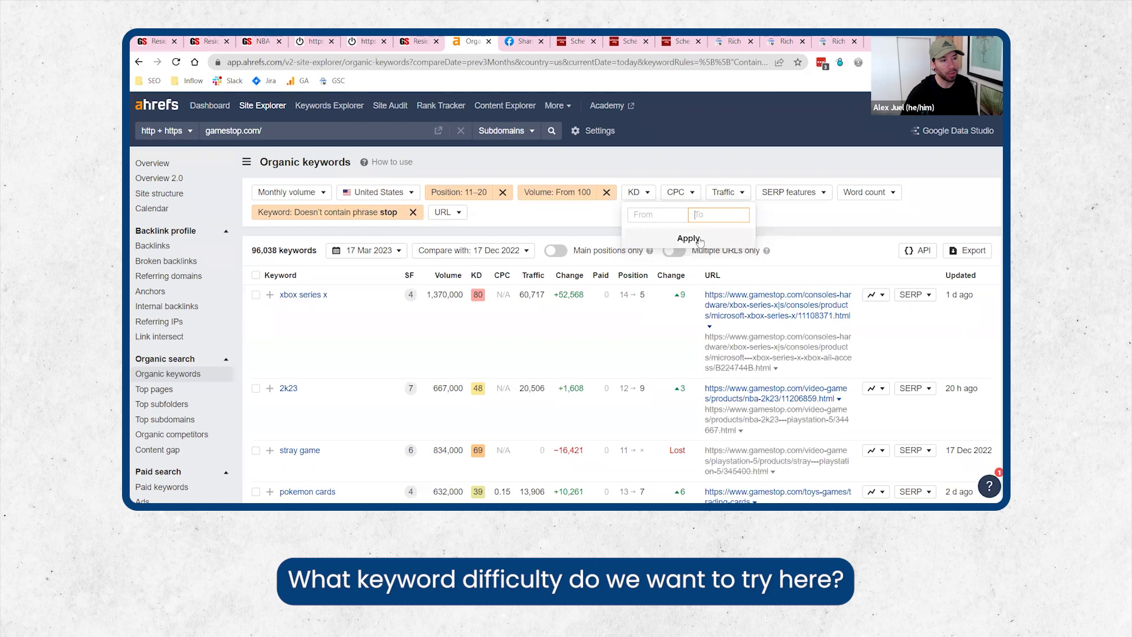
type("40")
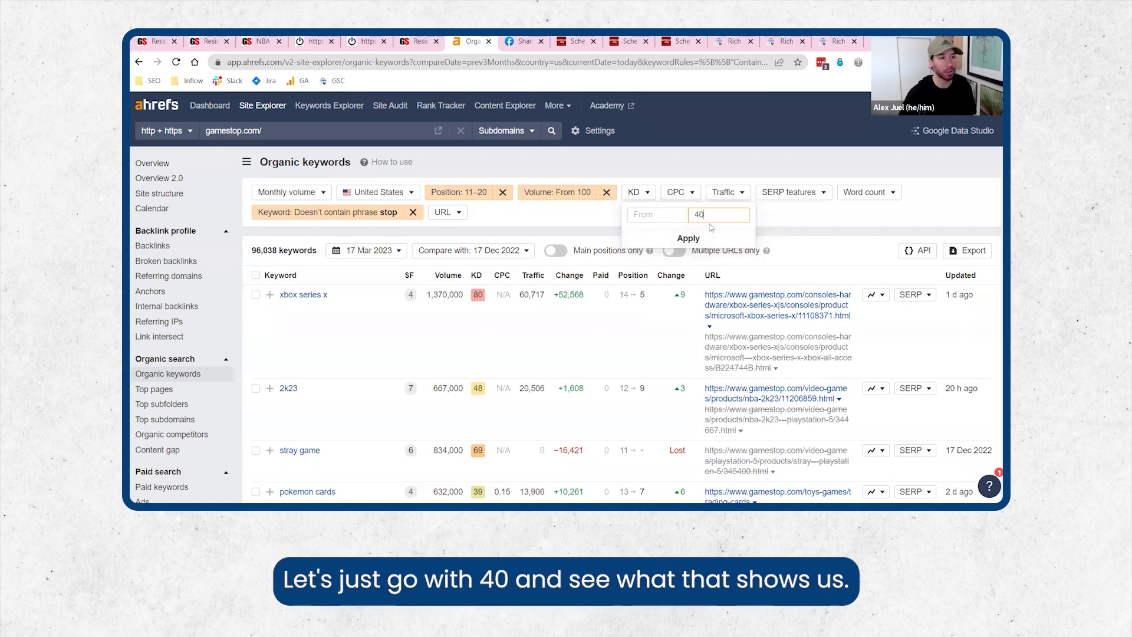
left_click(684, 239)
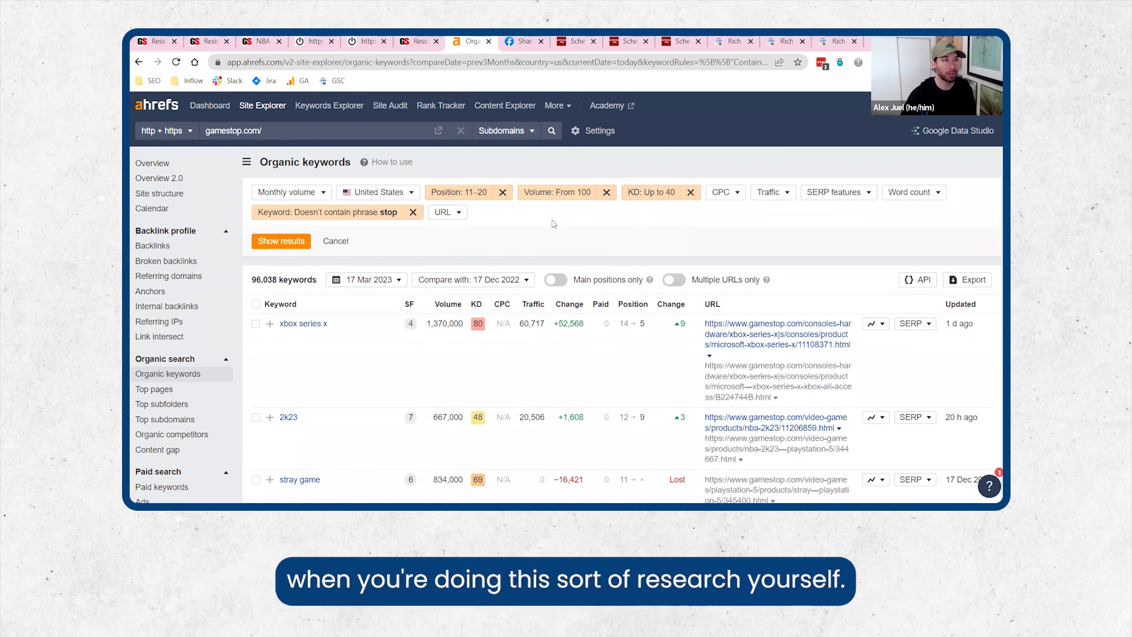
scroll(589, 221, "down", 1)
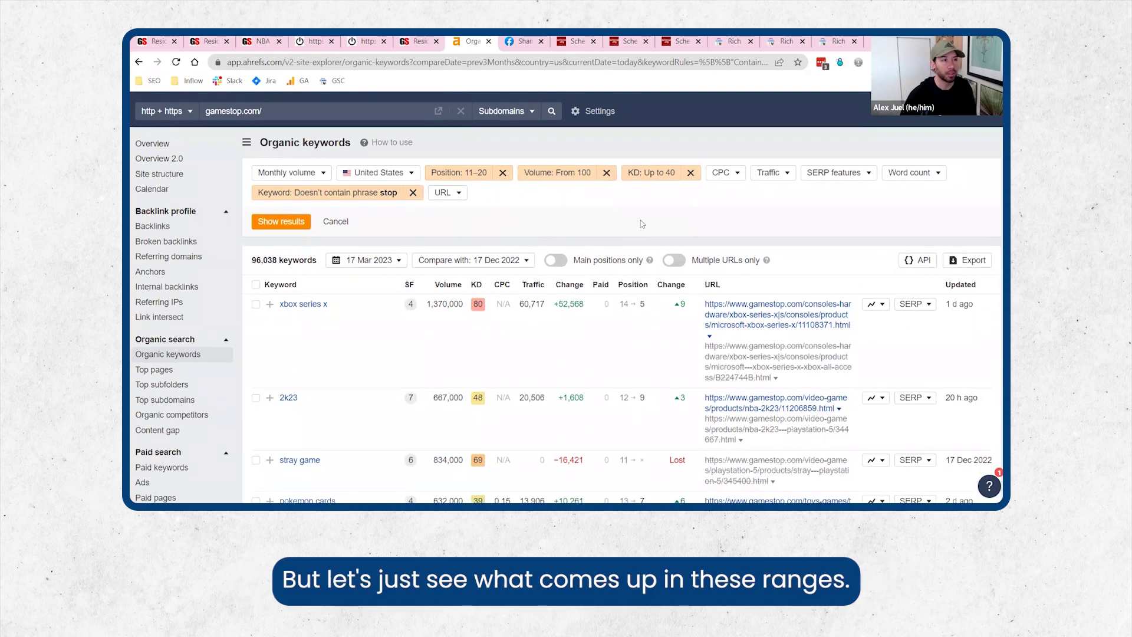
scroll(733, 230, "down", 2)
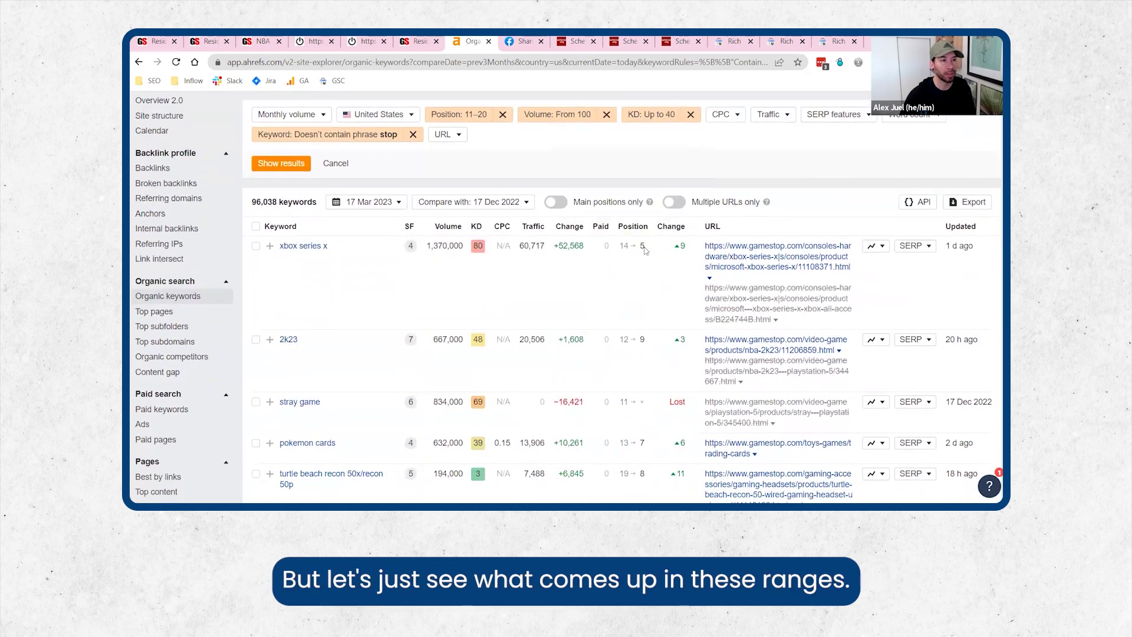
left_click(280, 164)
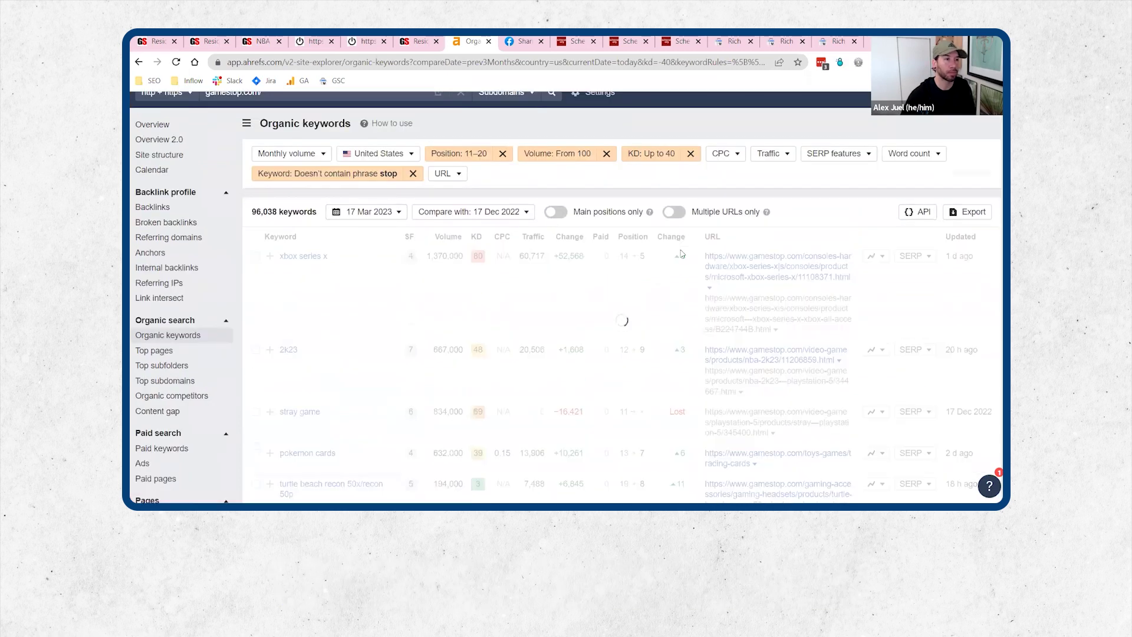
Examine the filtered non-branded keywords, comparing difficulty, volume, position and ranking URL for ranking opportunities
scroll(682, 254, "down", 5)
scroll(682, 254, "down", 4)
scroll(536, 236, "up", 5)
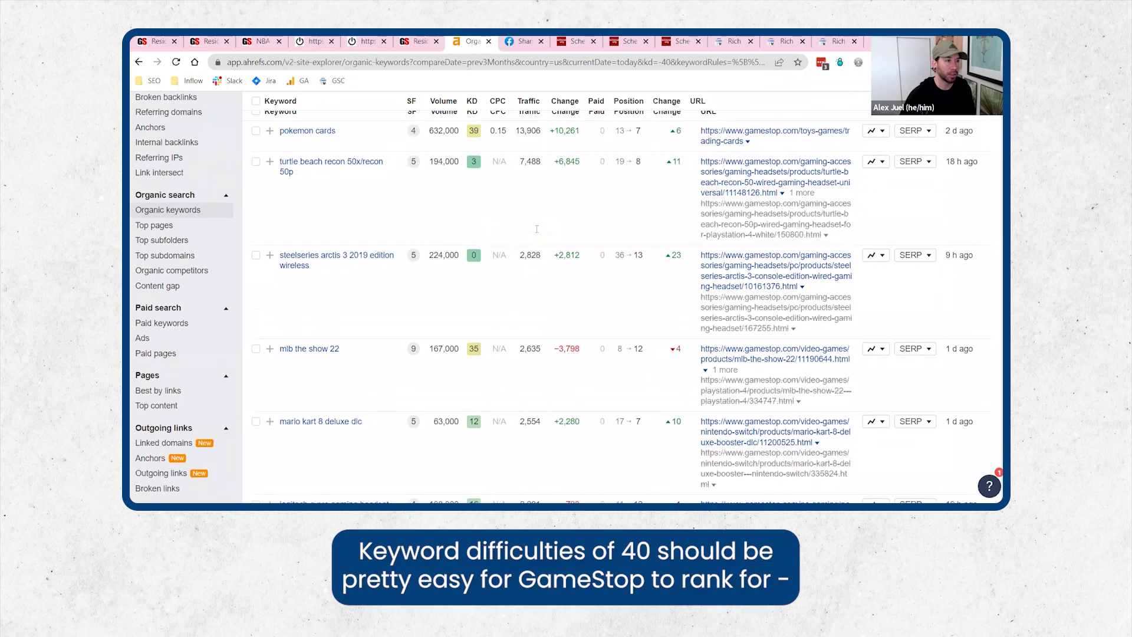
scroll(537, 229, "up", 3)
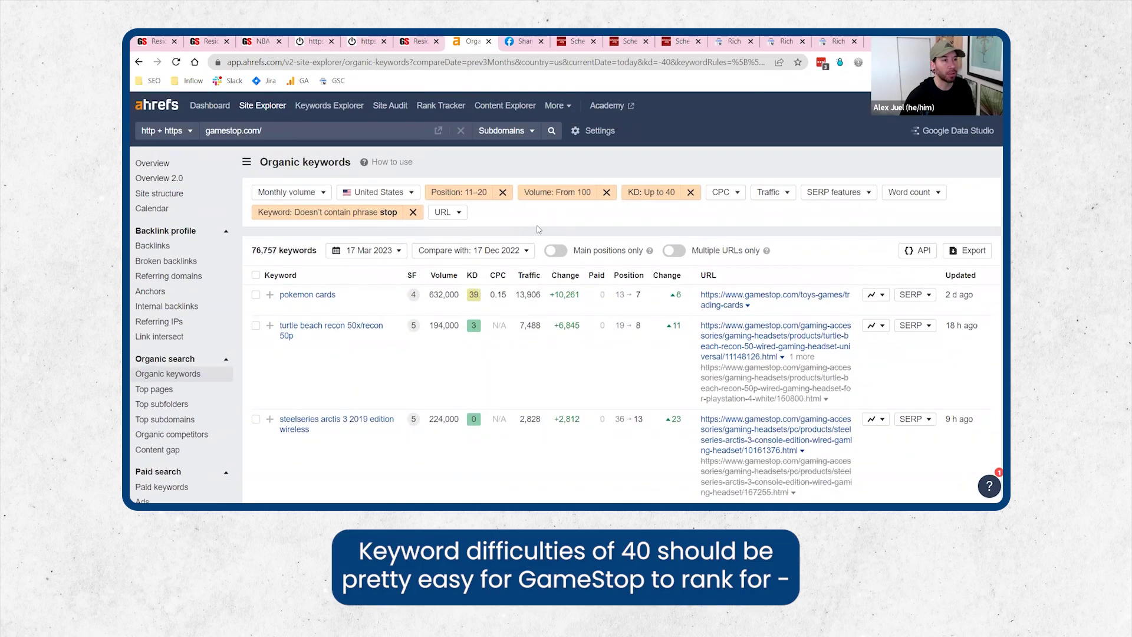
scroll(537, 230, "down", 7)
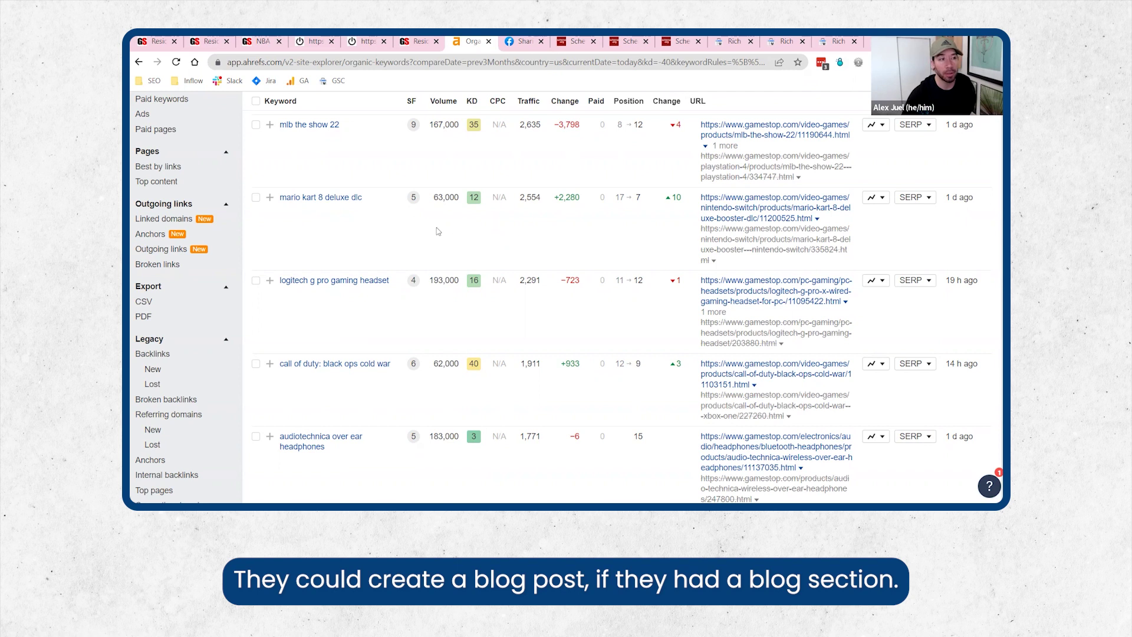
scroll(374, 213, "down", 1)
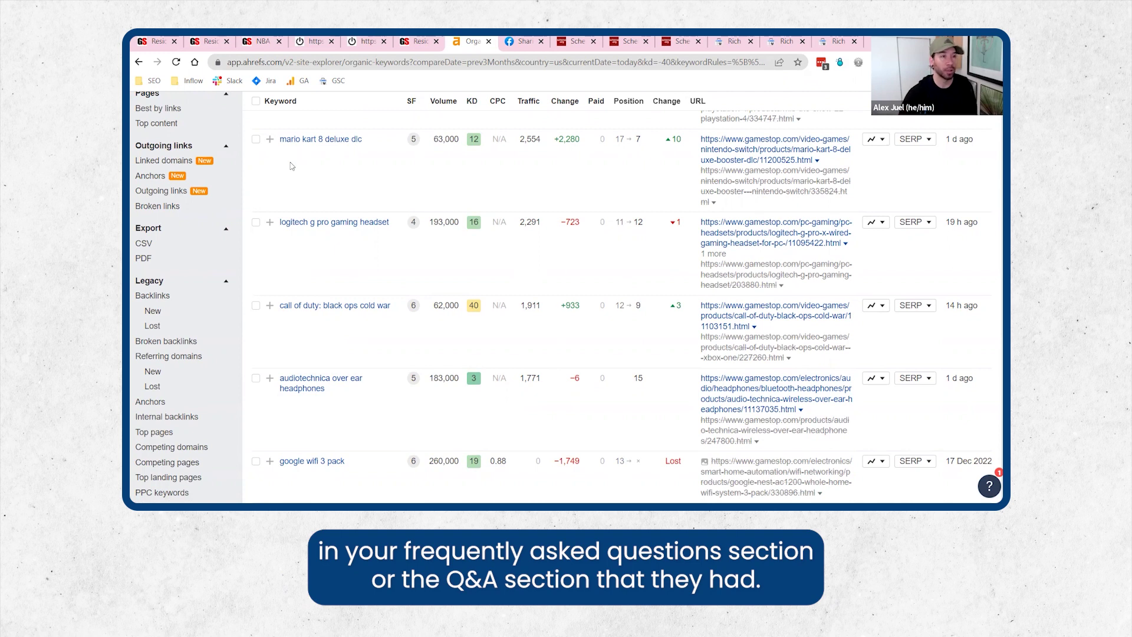
scroll(533, 205, "down", 1)
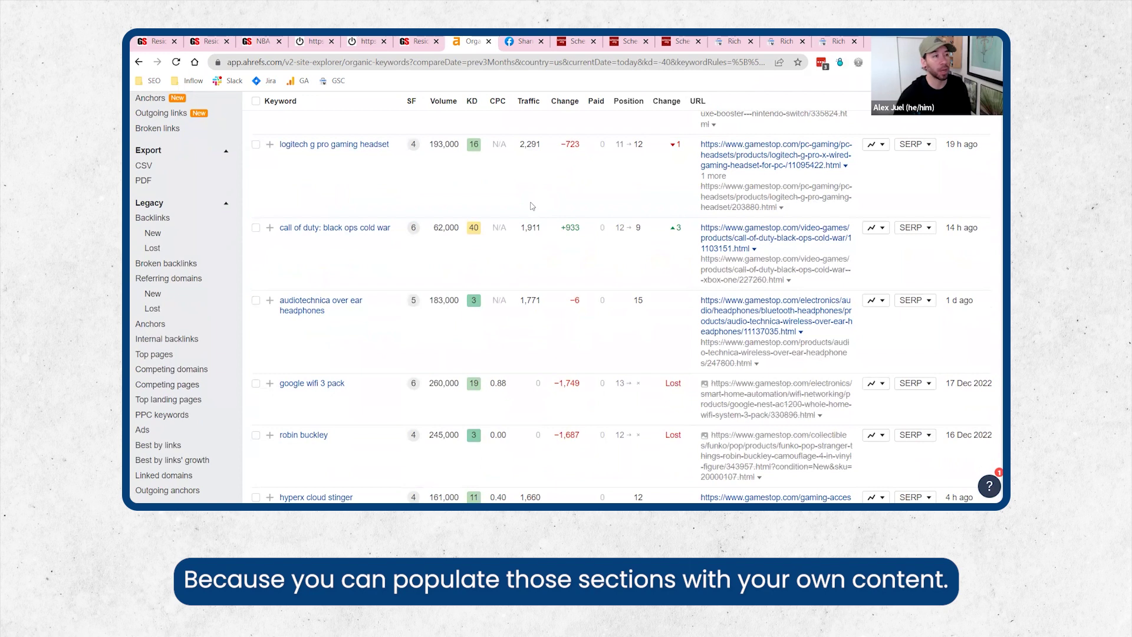
scroll(533, 205, "down", 4)
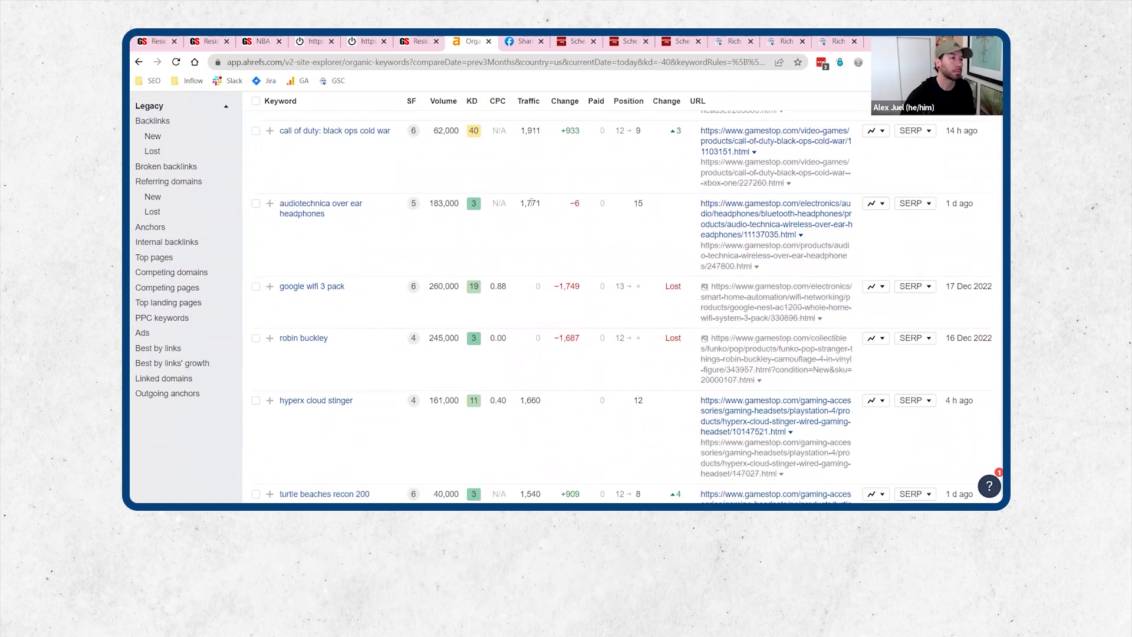
scroll(533, 206, "down", 7)
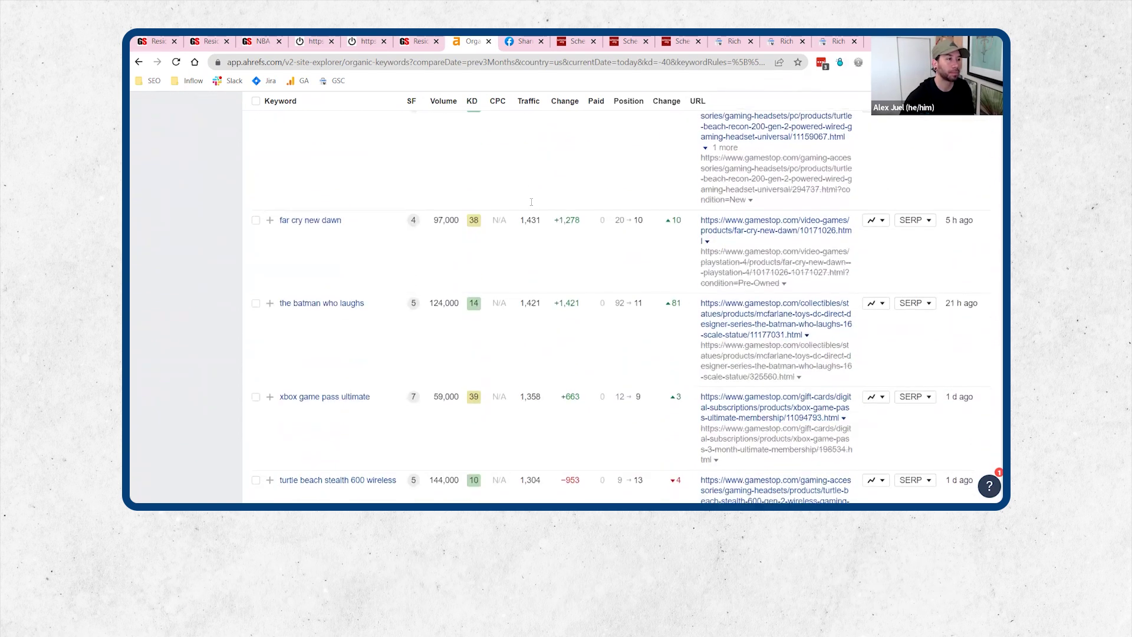
scroll(533, 206, "down", 6)
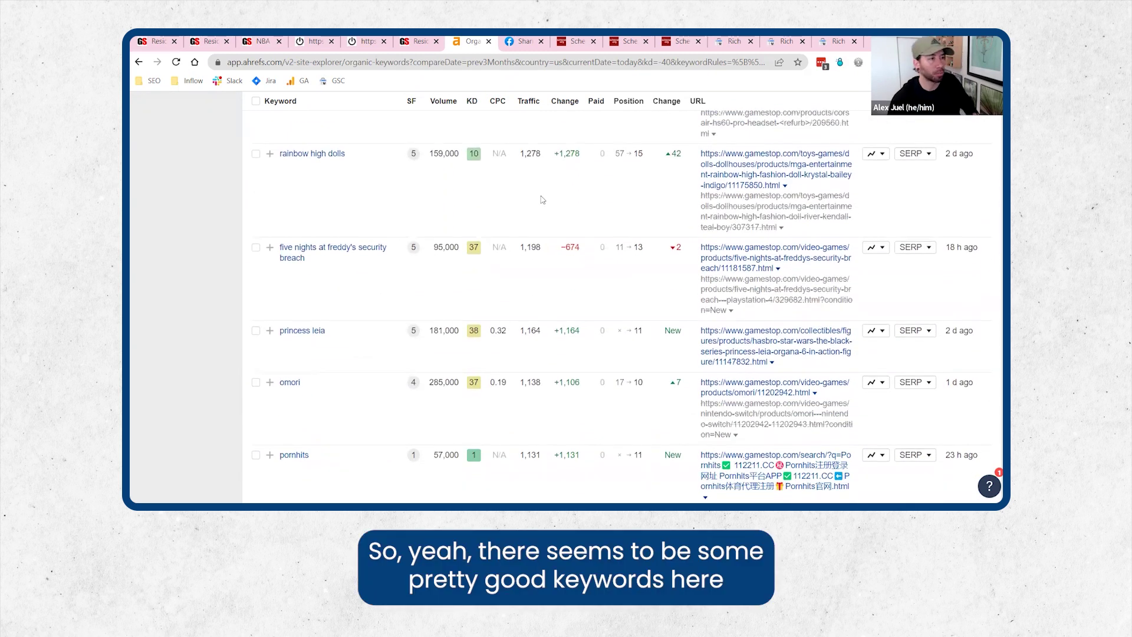
scroll(519, 209, "down", 1)
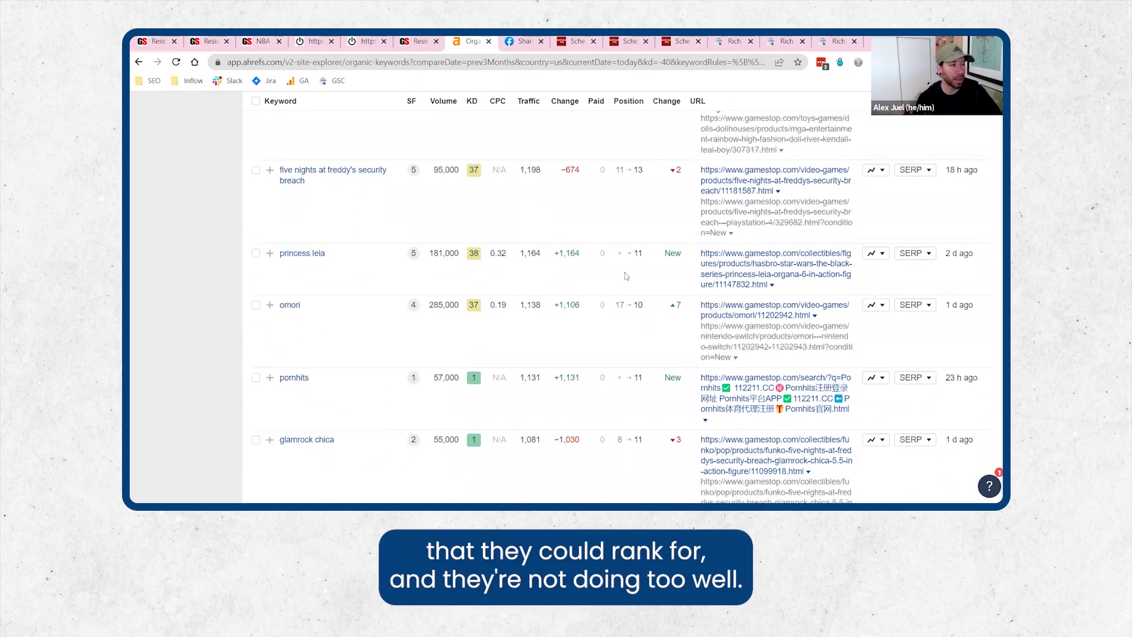
scroll(855, 330, "down", 8)
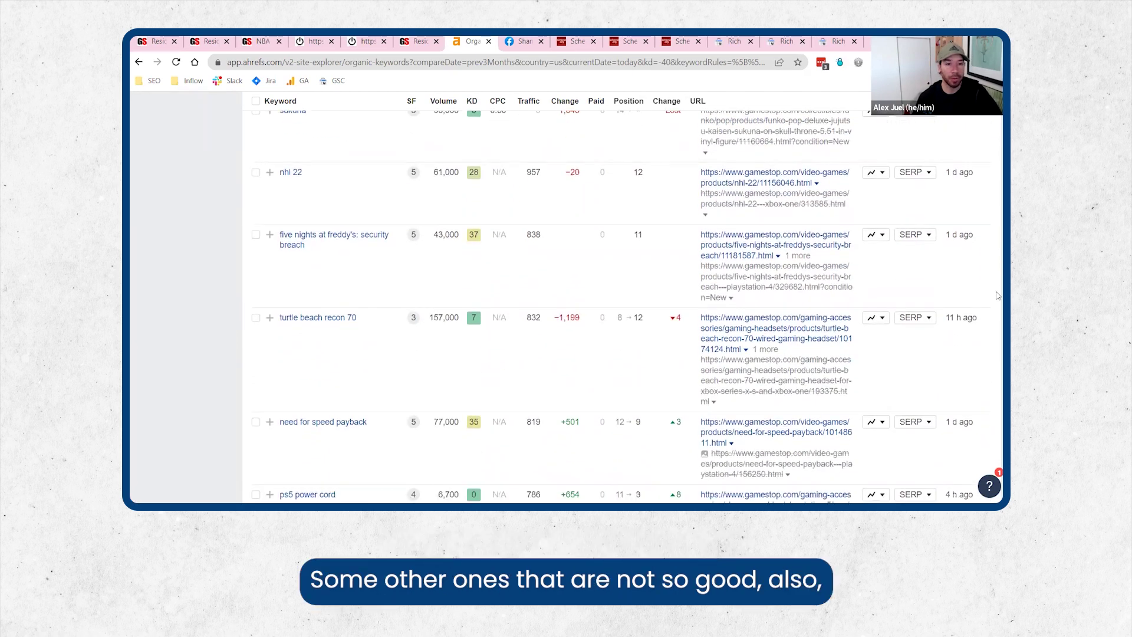
scroll(997, 295, "up", 15)
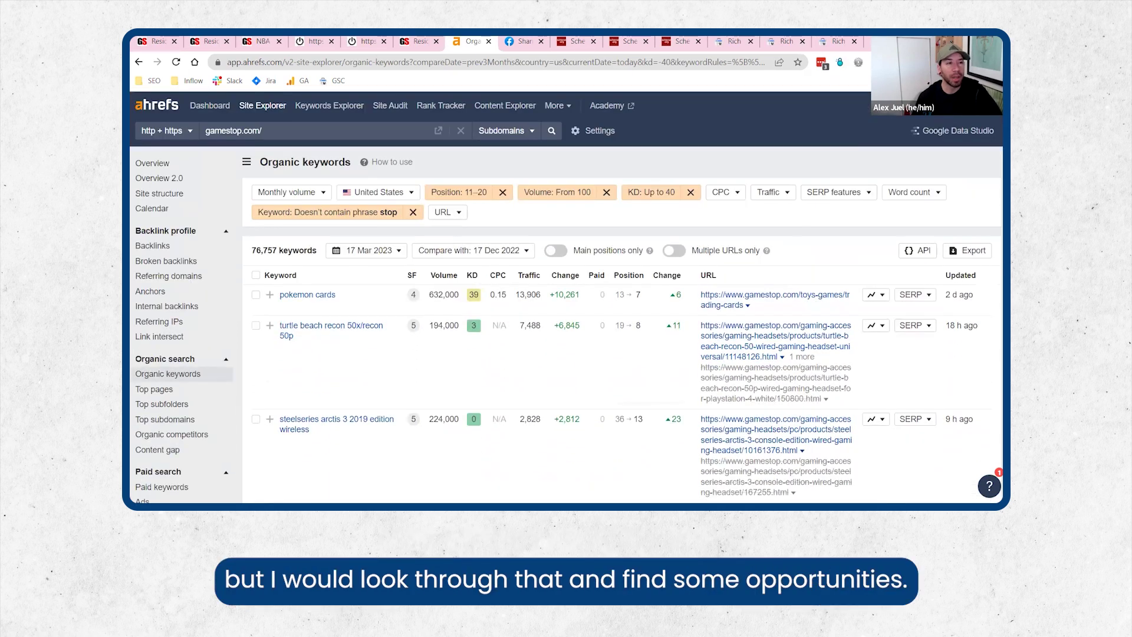
Remove the volume and KD limits, list keywords containing the phrase "stop" instead, and review them for branded opportunities
left_click(606, 193)
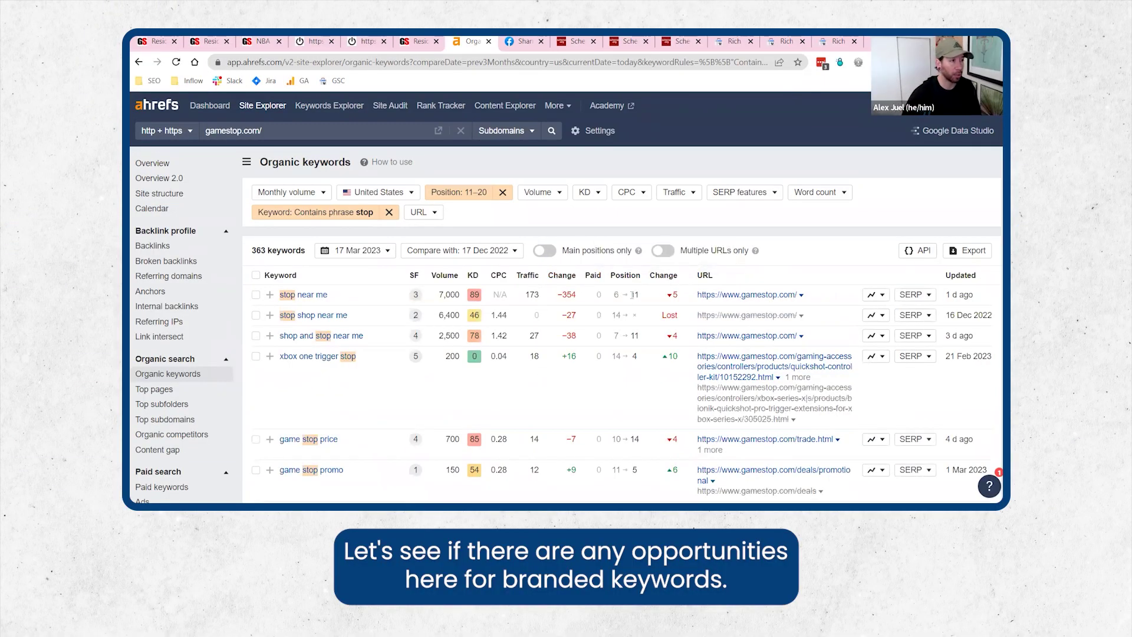
scroll(479, 220, "down", 5)
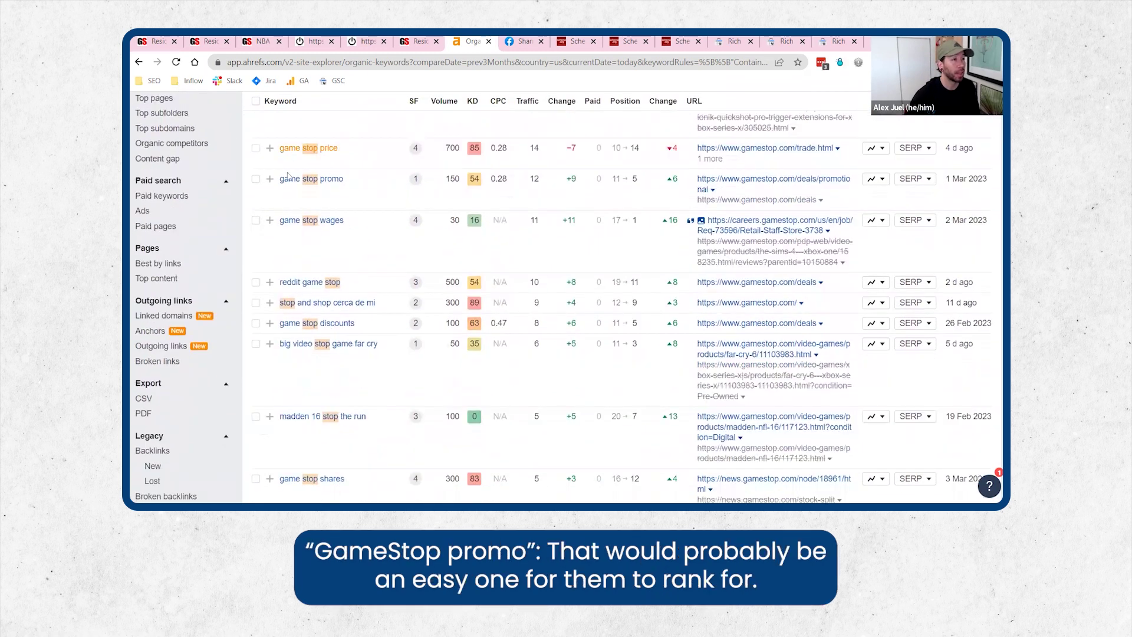
scroll(325, 197, "down", 2)
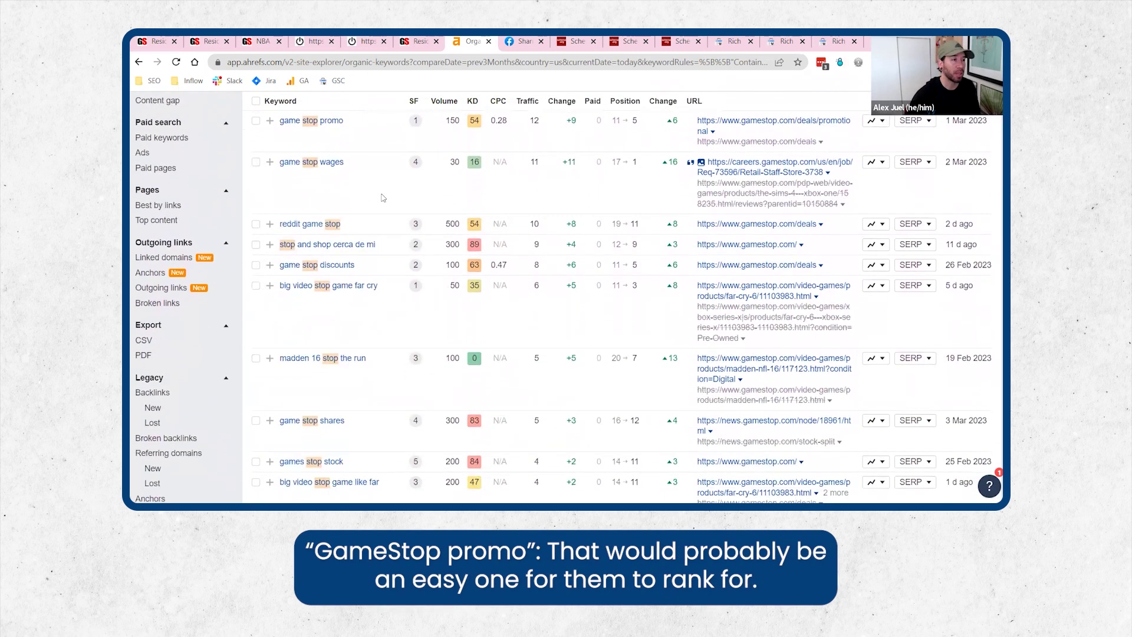
scroll(472, 236, "down", 1)
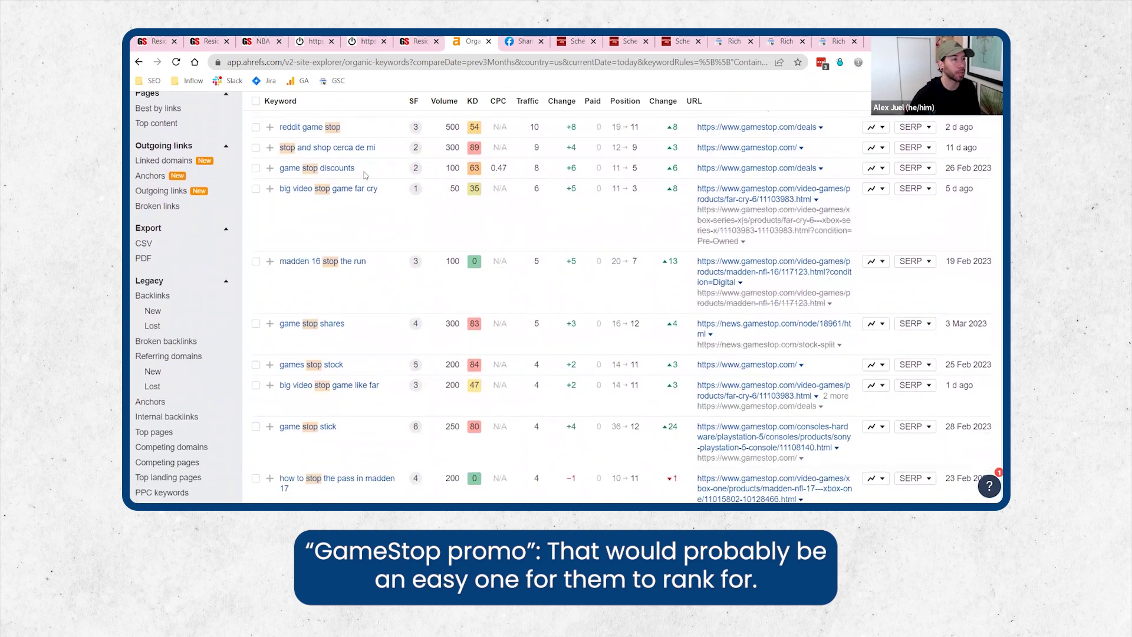
scroll(446, 227, "down", 5)
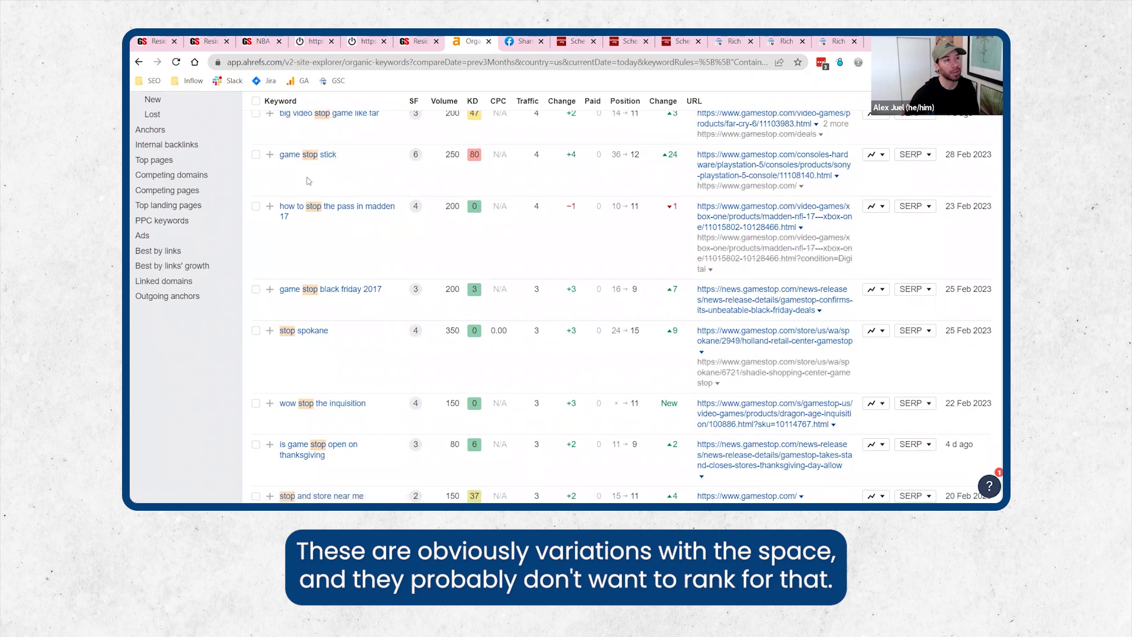
scroll(347, 177, "up", 1)
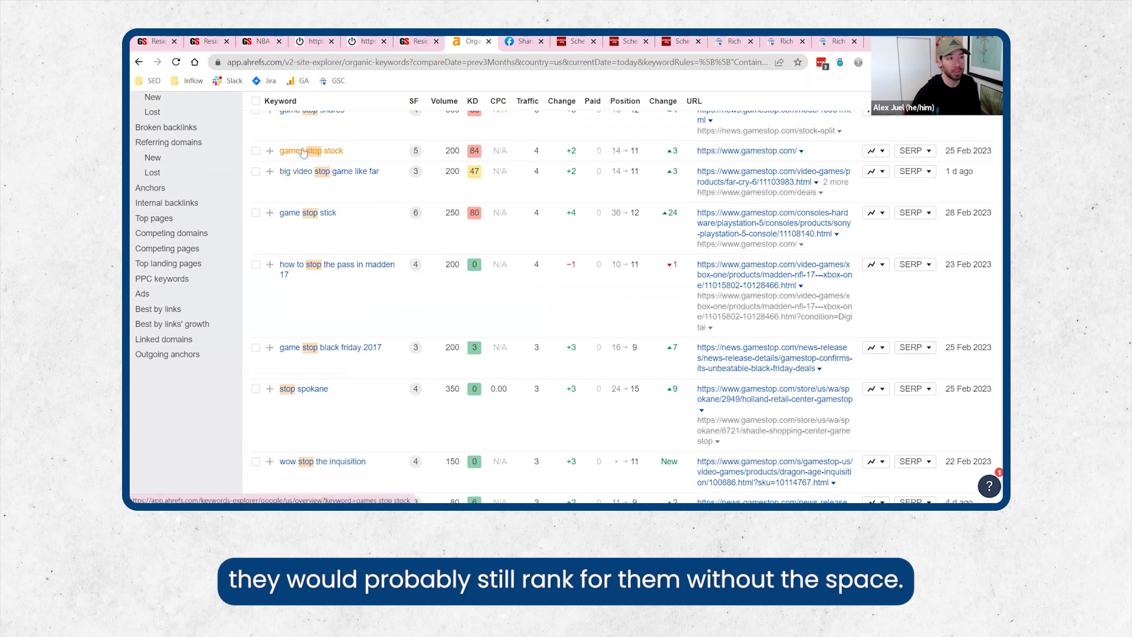
scroll(414, 220, "down", 1)
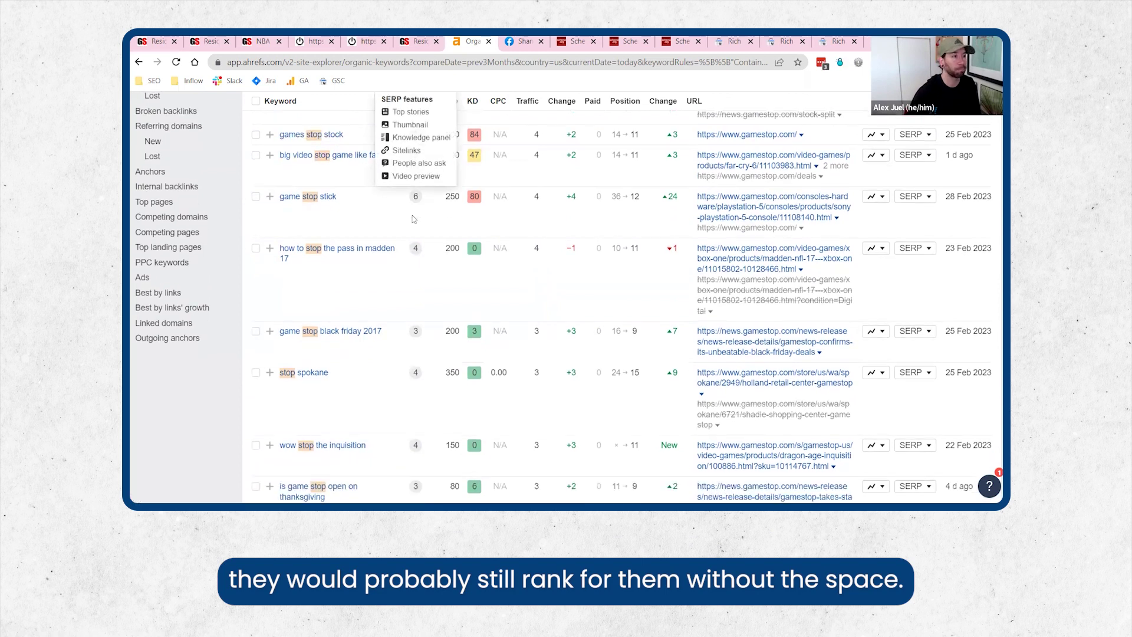
scroll(414, 219, "down", 6)
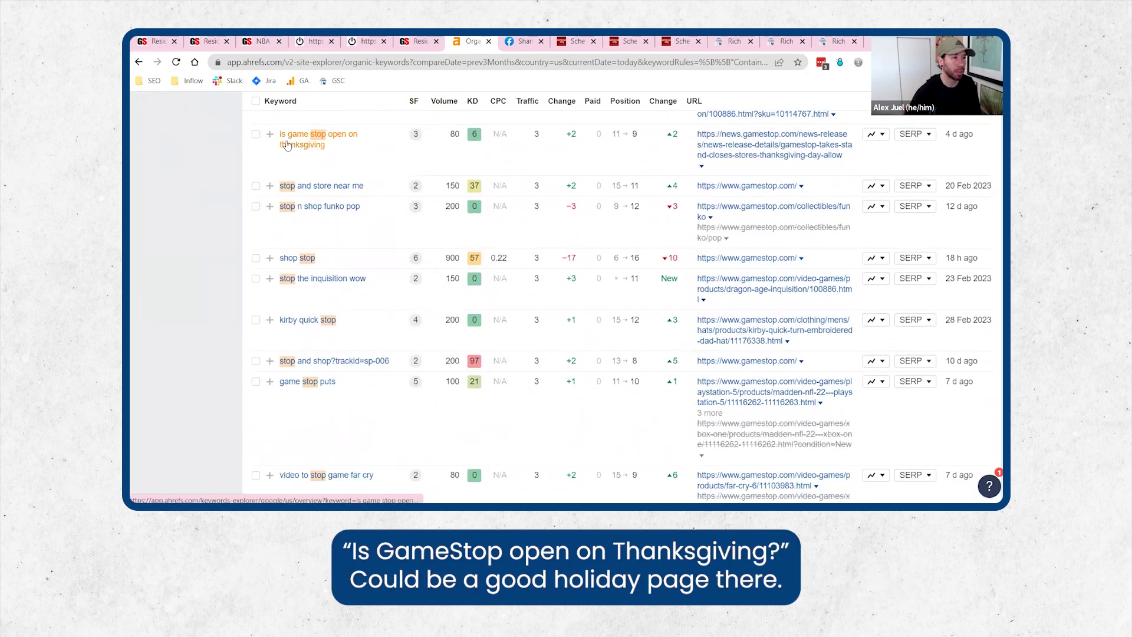
Change the keyword filter rule to contain the phrase "gamestop" instead of "stop" and show the results
scroll(434, 148, "down", 1)
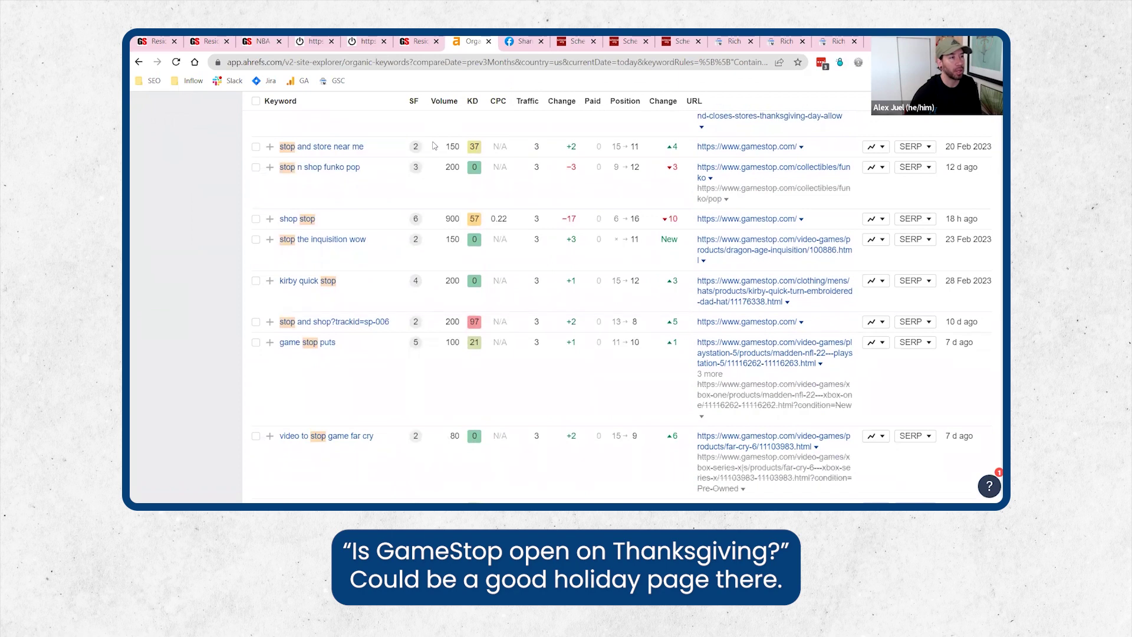
scroll(434, 146, "down", 10)
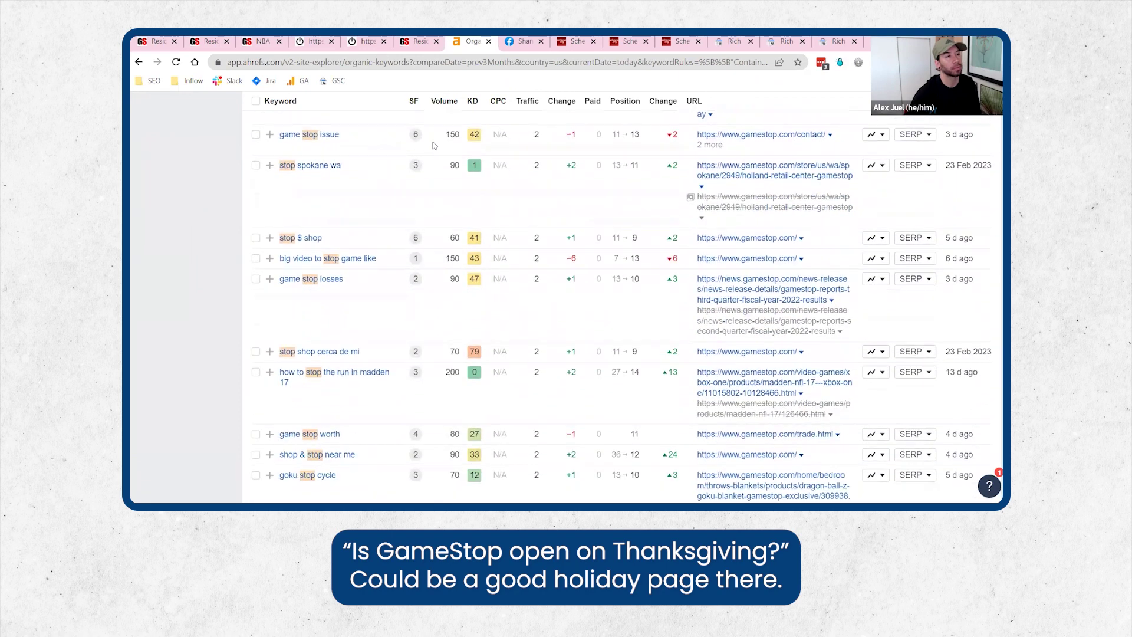
scroll(434, 146, "up", 15)
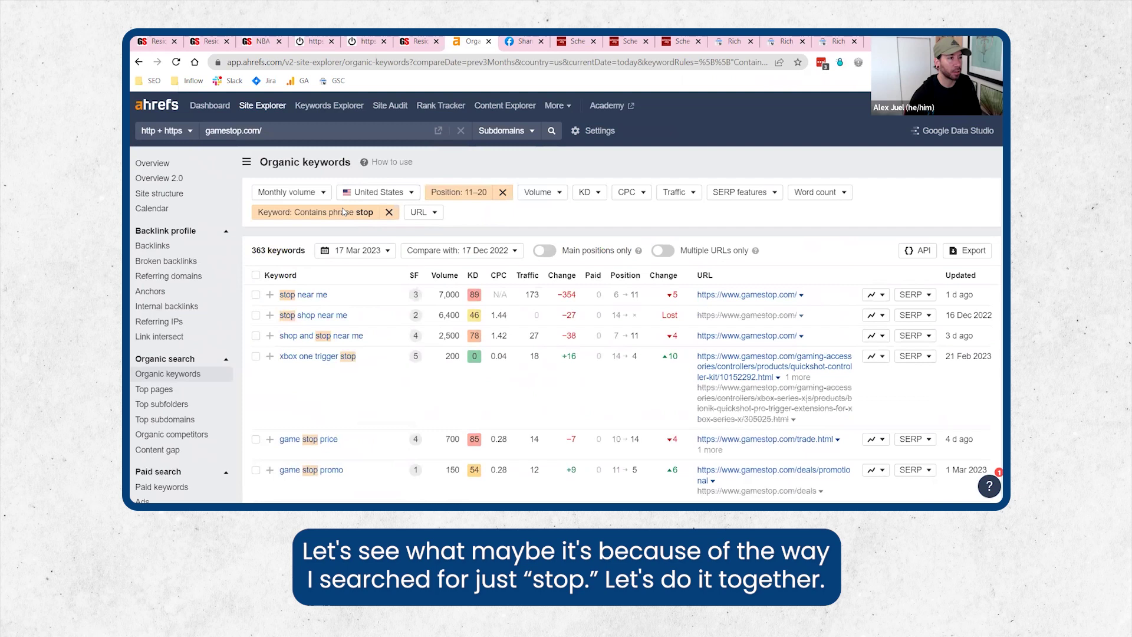
left_click(343, 212)
left_click(430, 254)
type("gamestop")
left_click(408, 298)
left_click(282, 241)
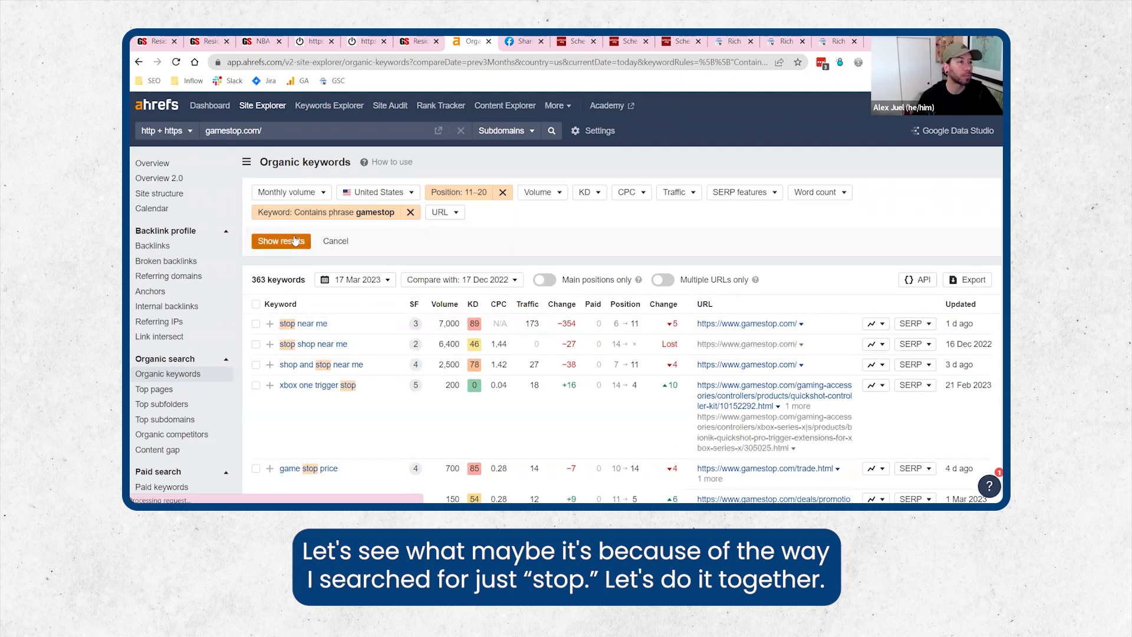
Examine the branded "gamestop" keywords in positions 11–20, comparing volume, difficulty and ranking URL for holiday, coupon and discount page opportunities
scroll(295, 236, "down", 2)
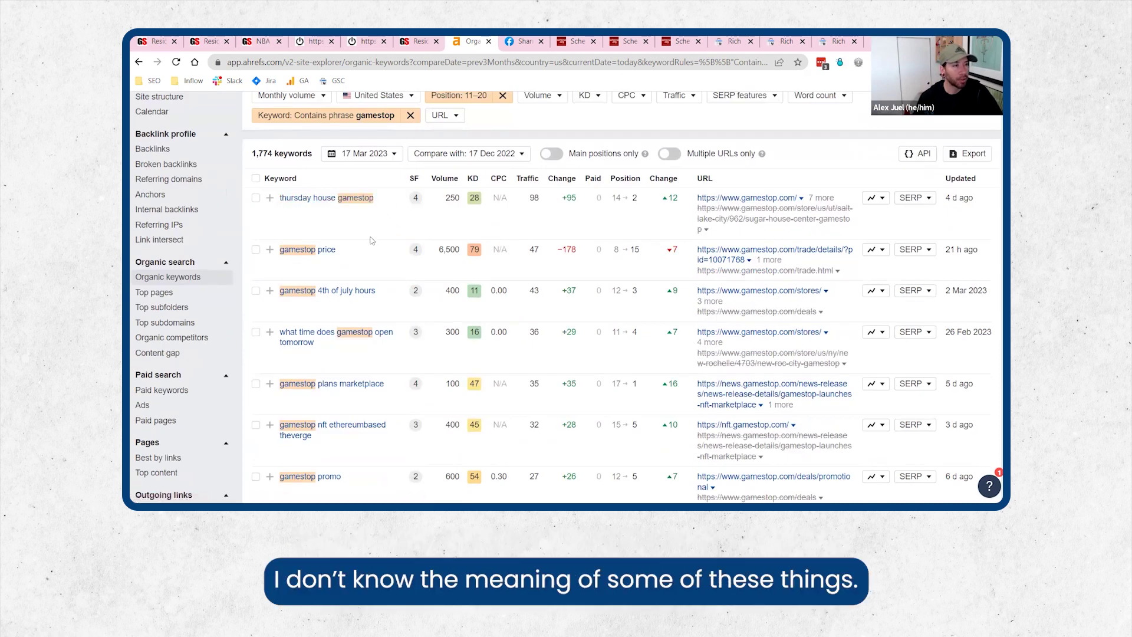
scroll(373, 240, "down", 1)
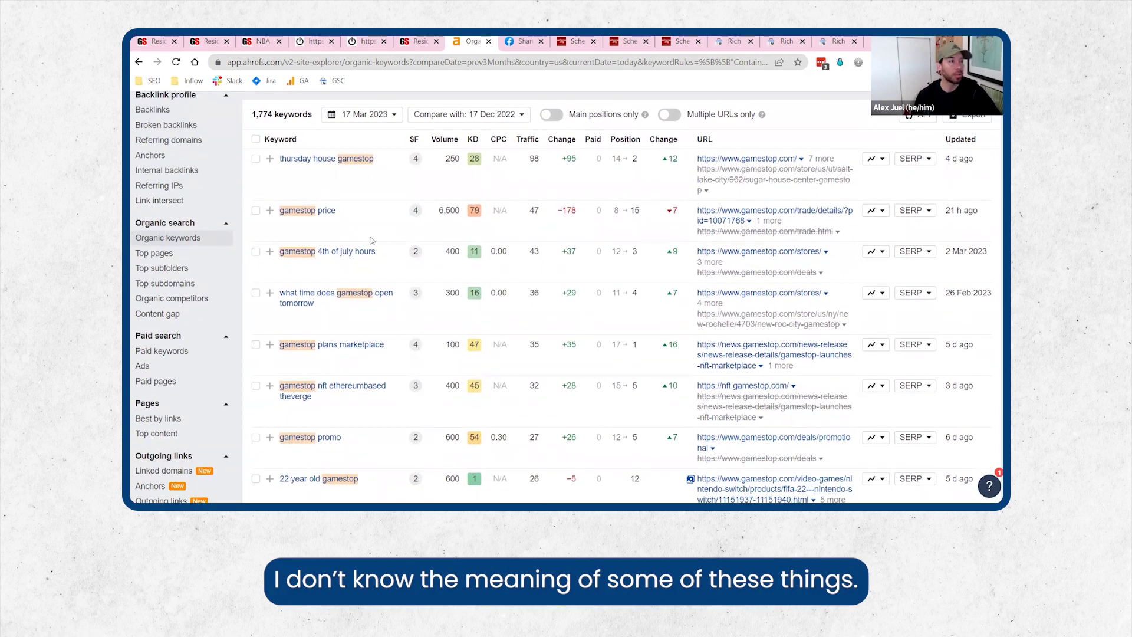
scroll(372, 240, "down", 1)
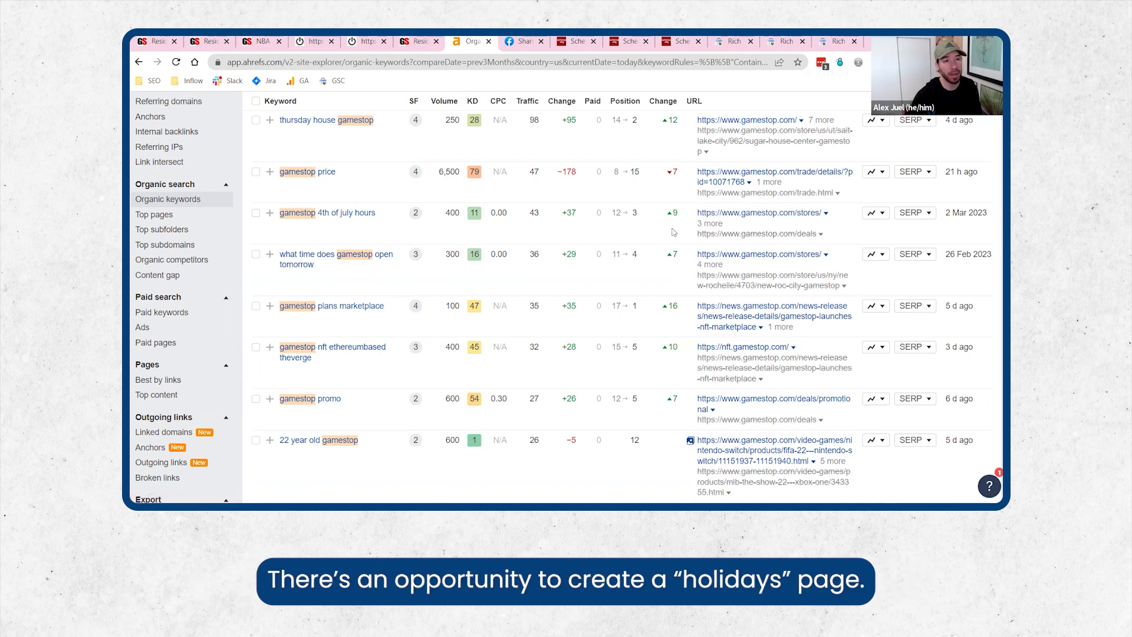
scroll(649, 235, "down", 1)
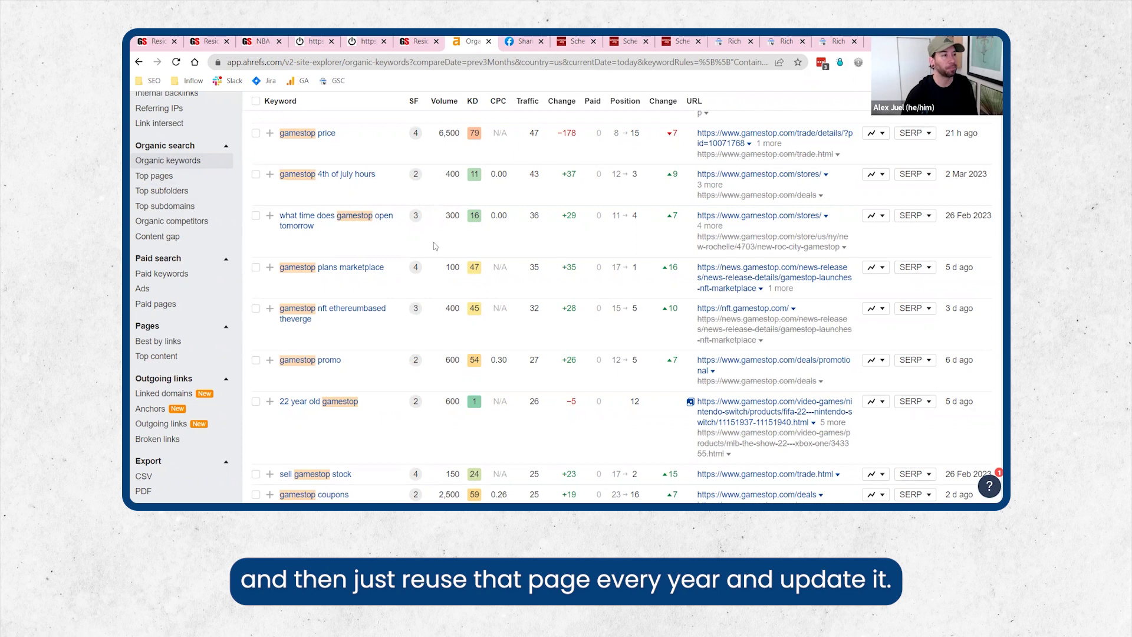
scroll(473, 199, "down", 5)
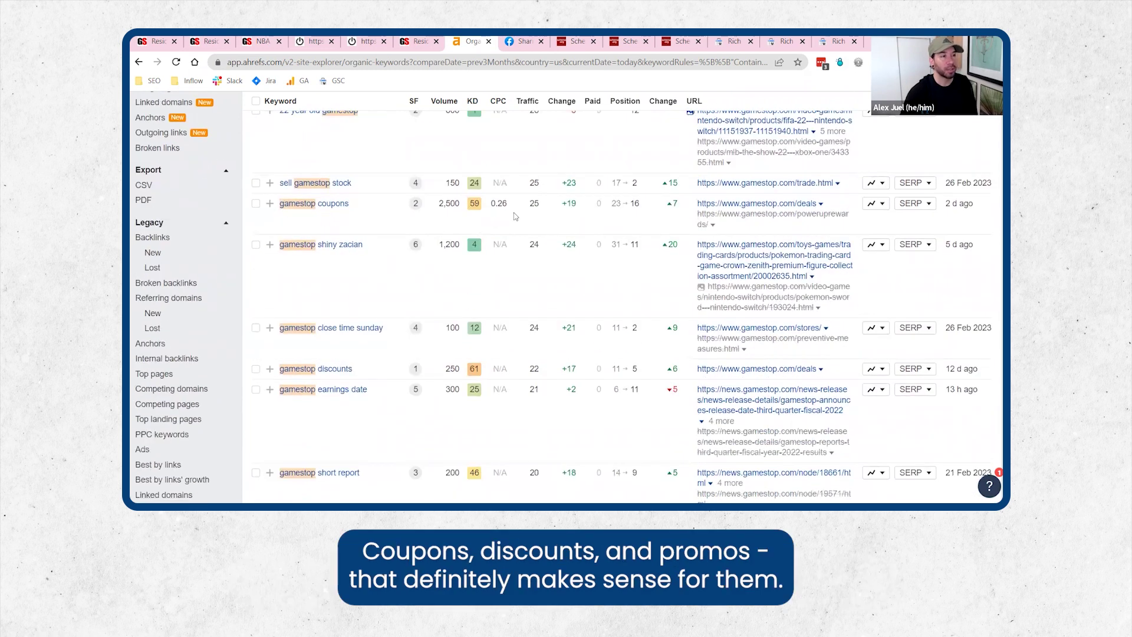
scroll(516, 217, "down", 1)
scroll(545, 224, "down", 1)
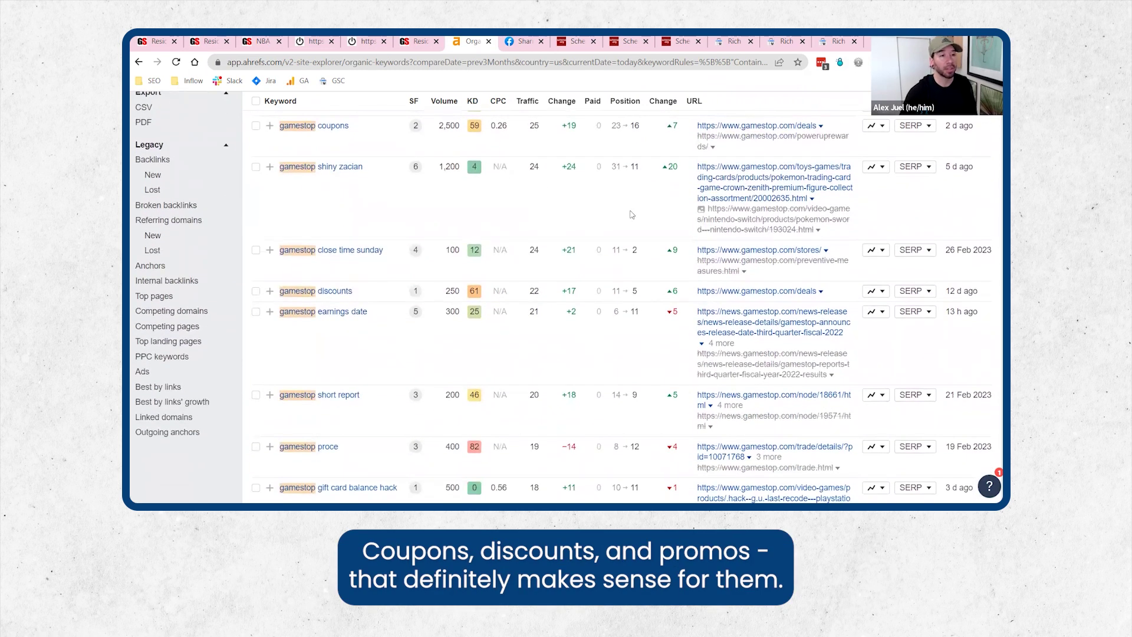
scroll(633, 214, "down", 1)
scroll(618, 214, "down", 1)
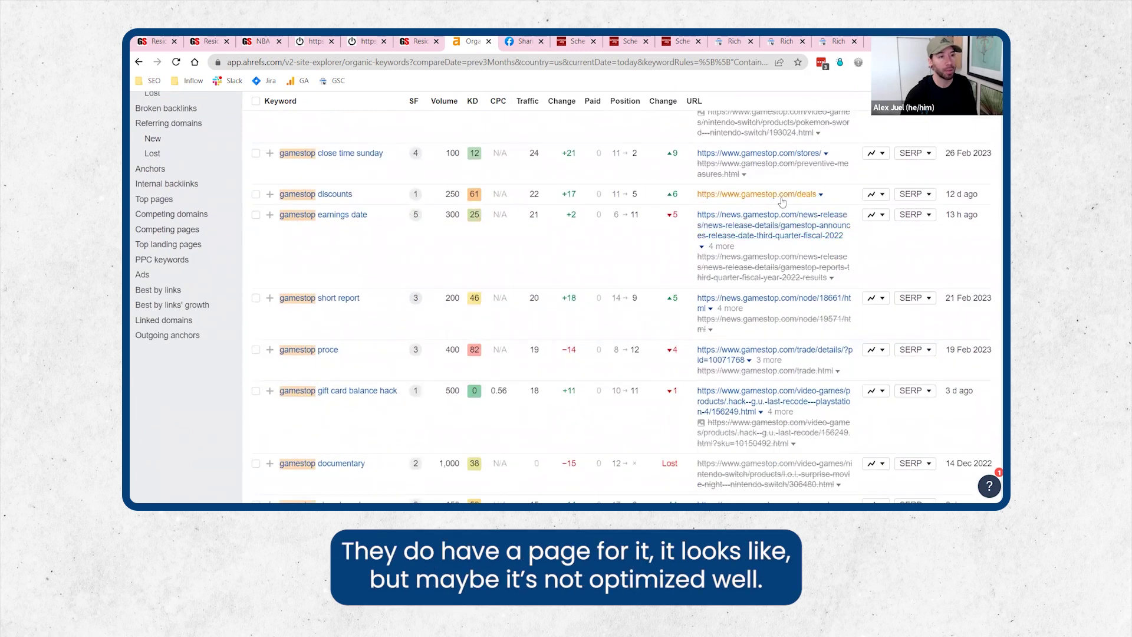
Open the gamestop.com/deals page ranking for "gamestop discounts" and inspect its headings, breadcrumb and text content for SEO optimization
left_click(785, 196)
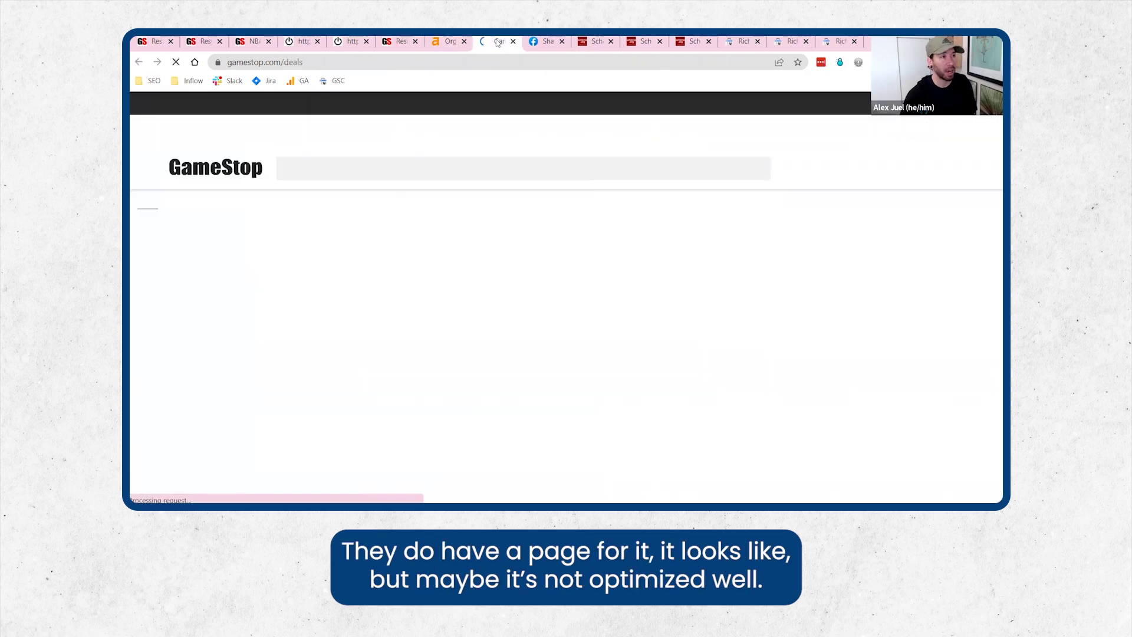
scroll(491, 269, "down", 15)
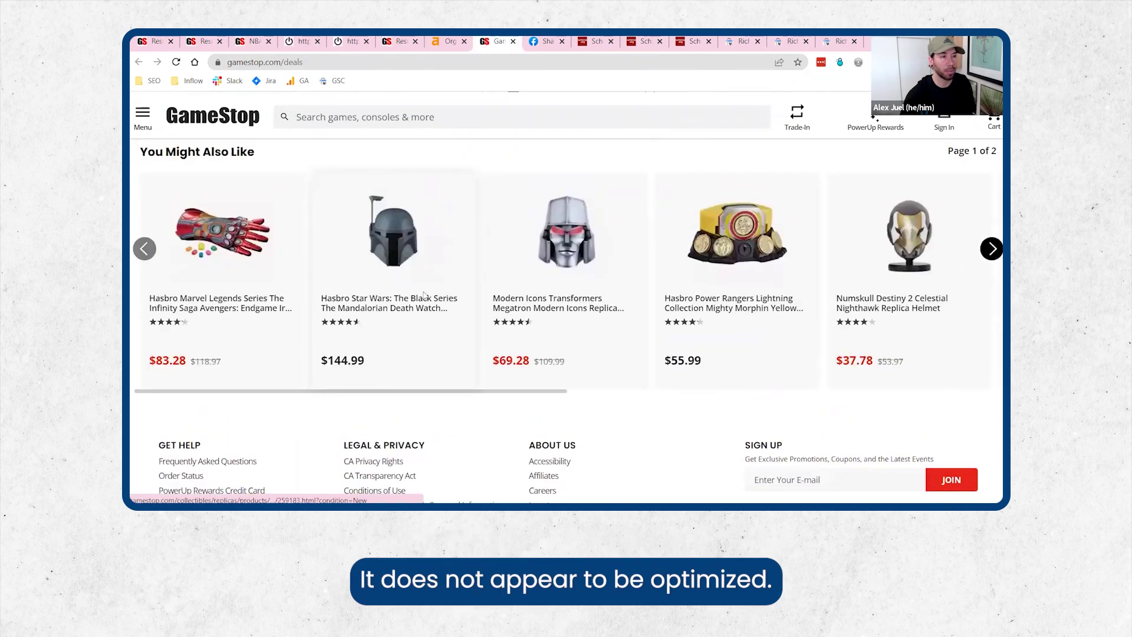
scroll(371, 289, "down", 3)
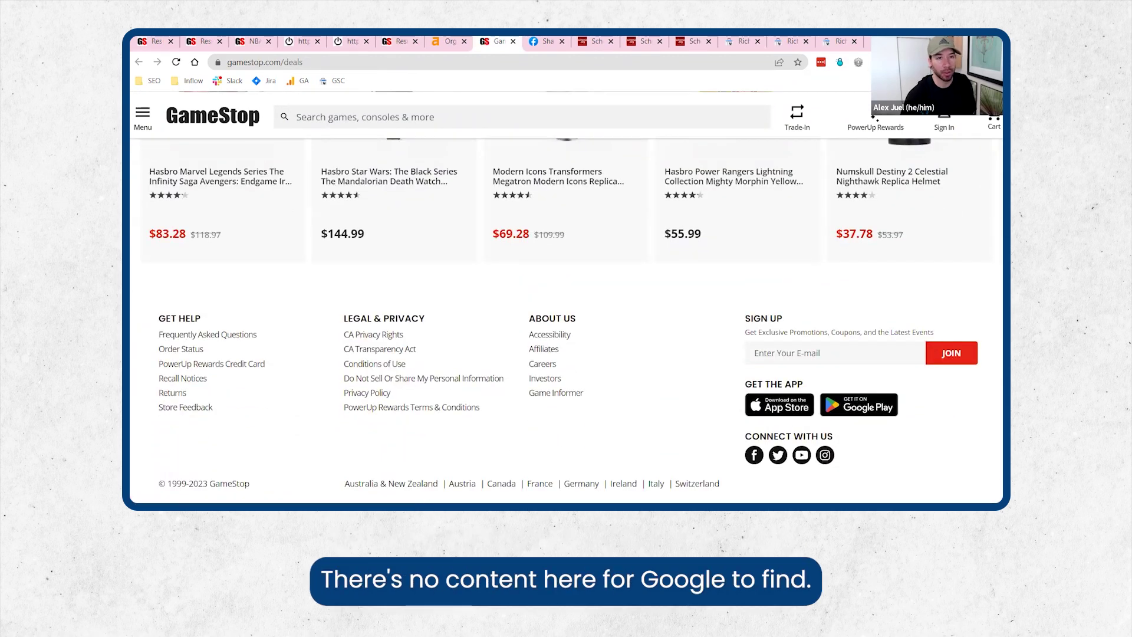
scroll(566, 297, "up", 20)
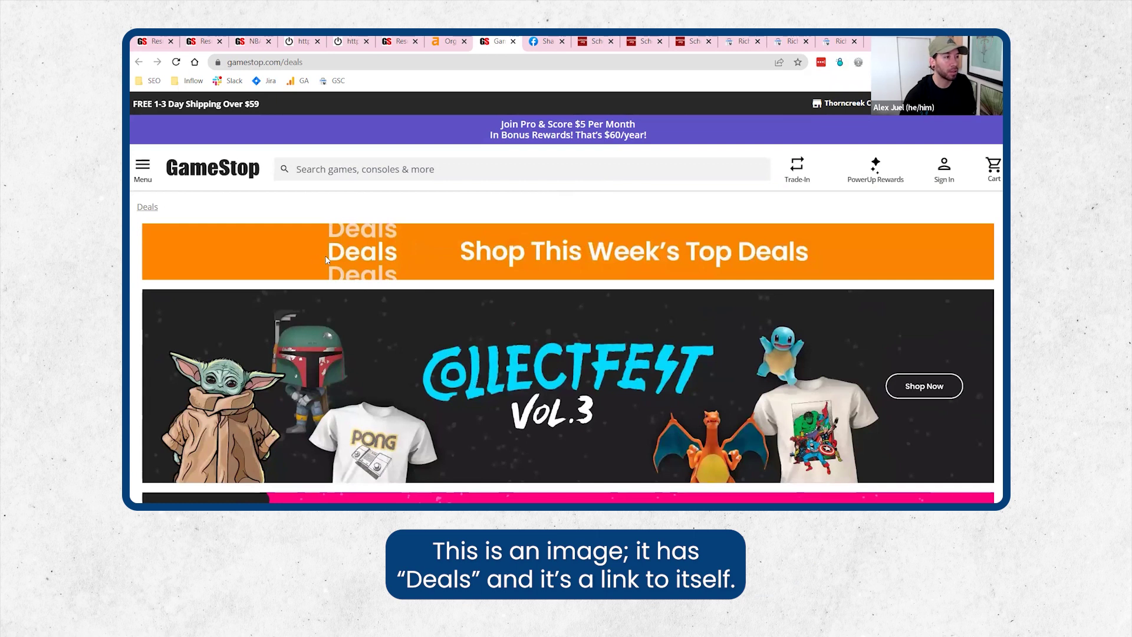
left_click(141, 206)
left_click(158, 213)
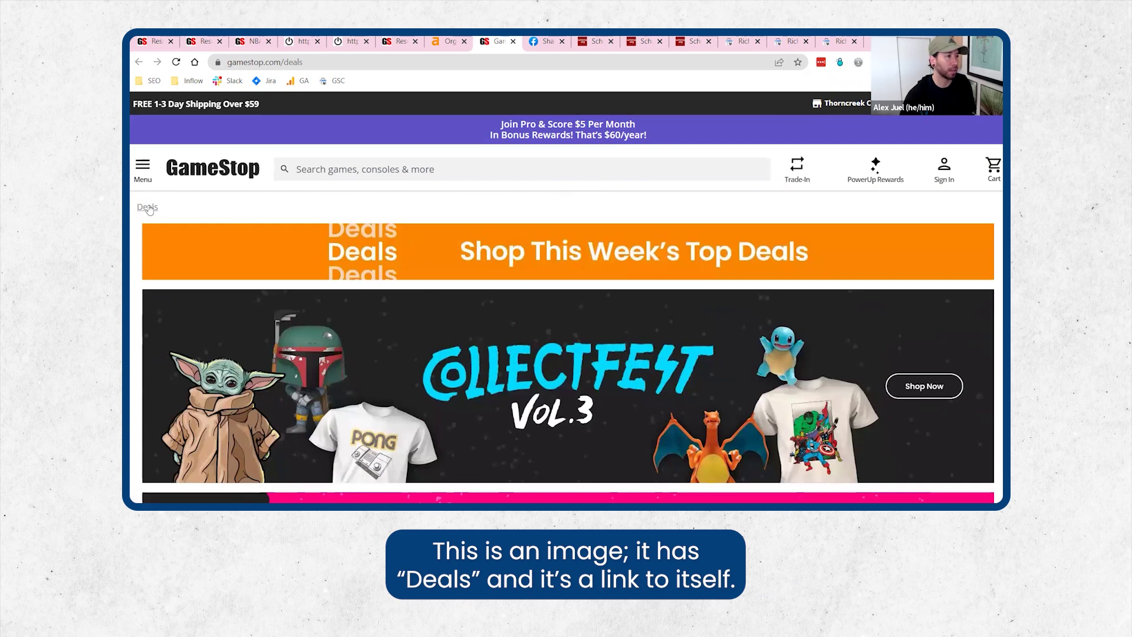
scroll(309, 212, "down", 10)
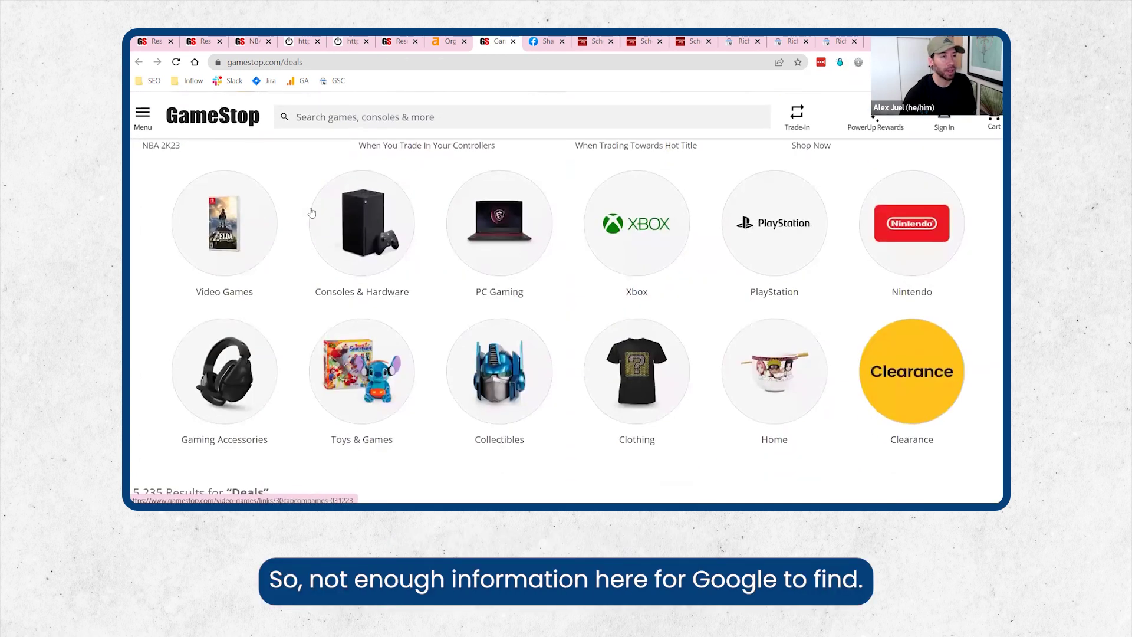
scroll(312, 213, "down", 3)
scroll(494, 239, "down", 3)
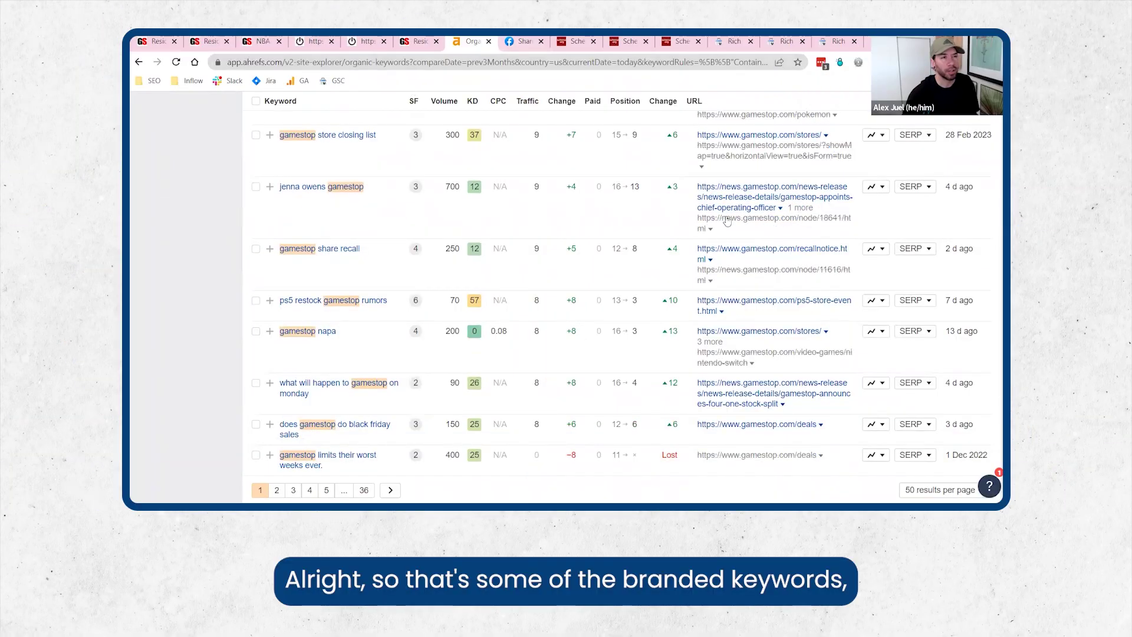
Finish reviewing the branded keywords and open the competing domains report for gamestop.com
scroll(560, 300, "up", 10)
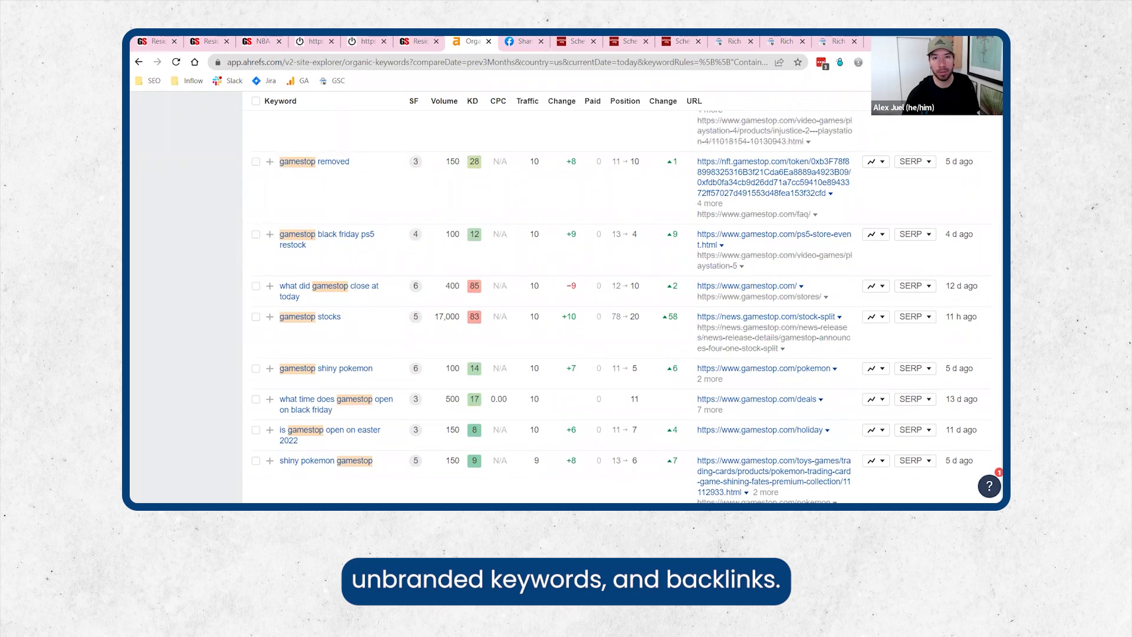
scroll(171, 377, "down", 10)
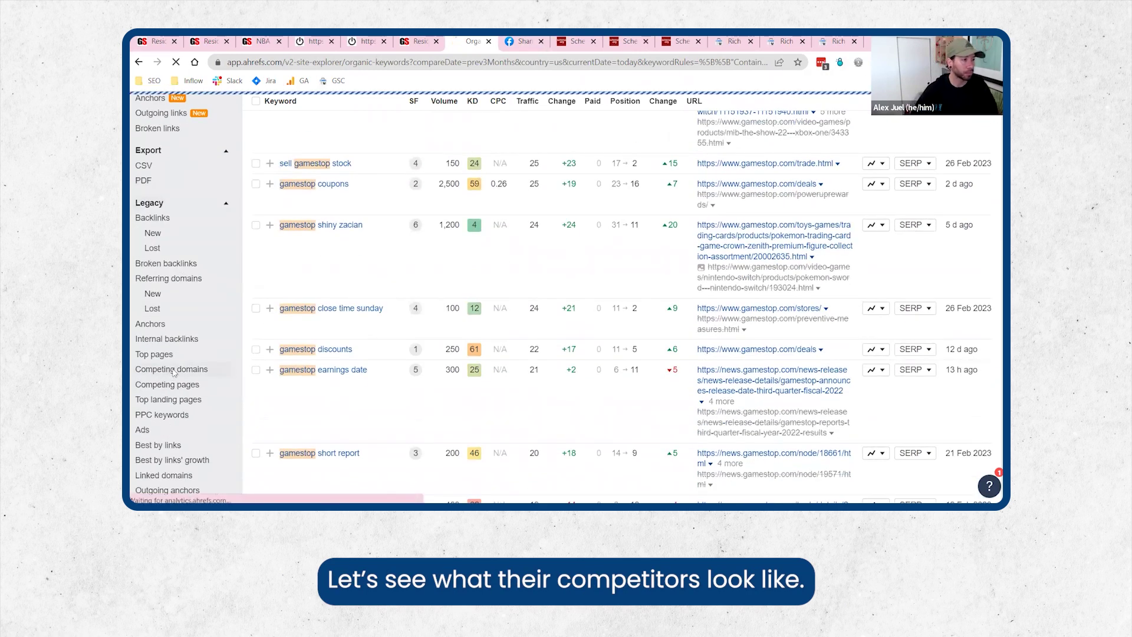
left_click(171, 375)
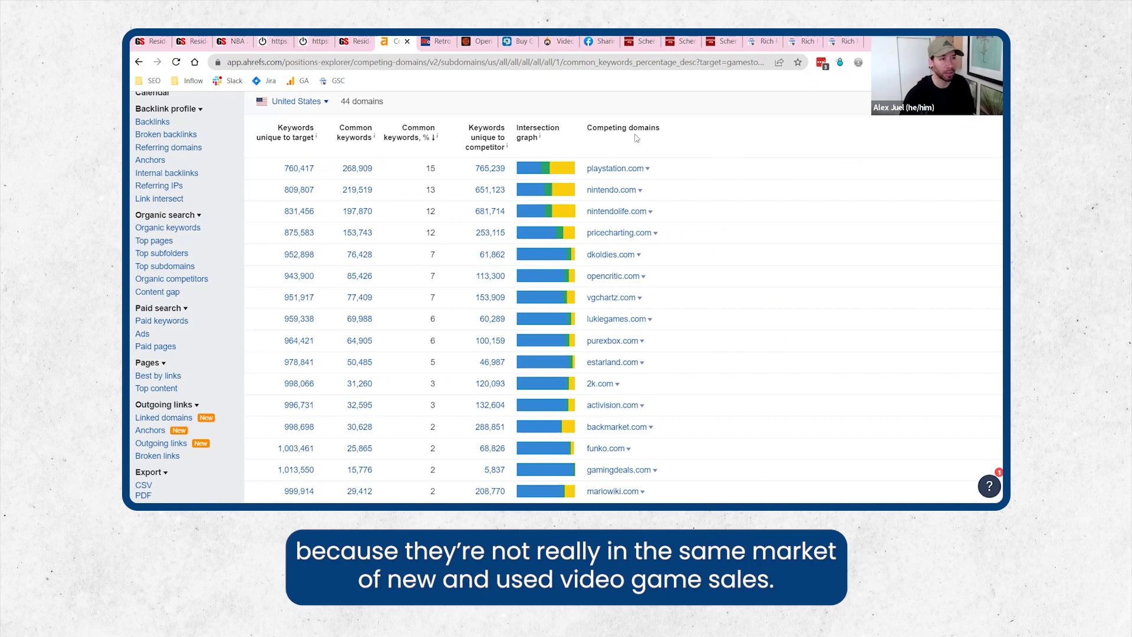
Inspect the competitor sites dkoldies.com and opencritic.com to judge whether they are relevant video game sellers
left_click(440, 43)
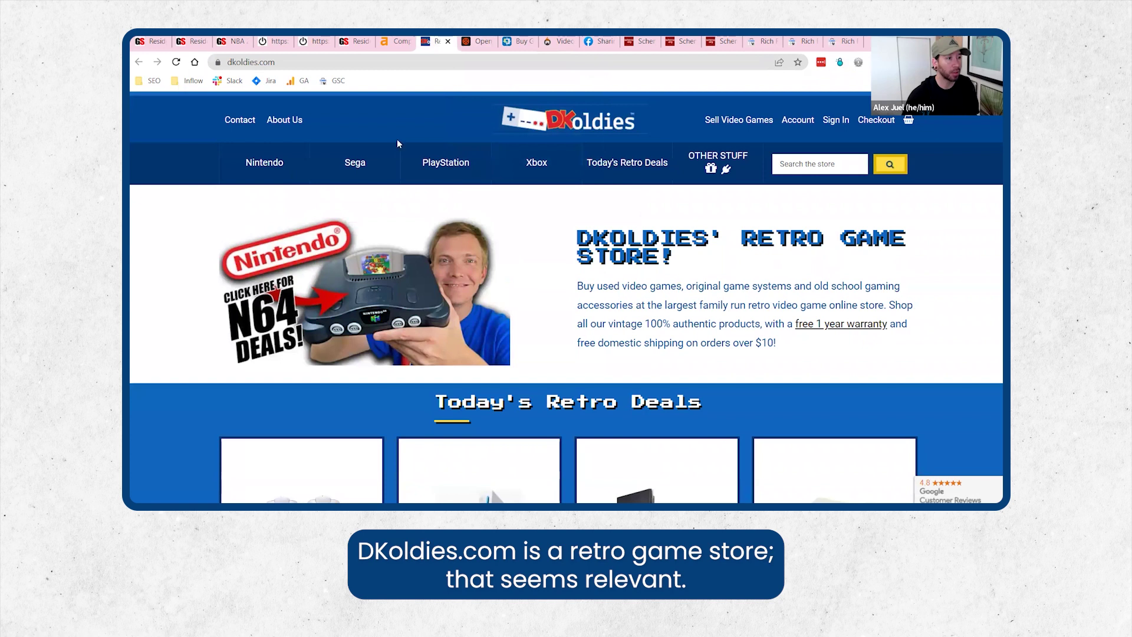
left_click(495, 43)
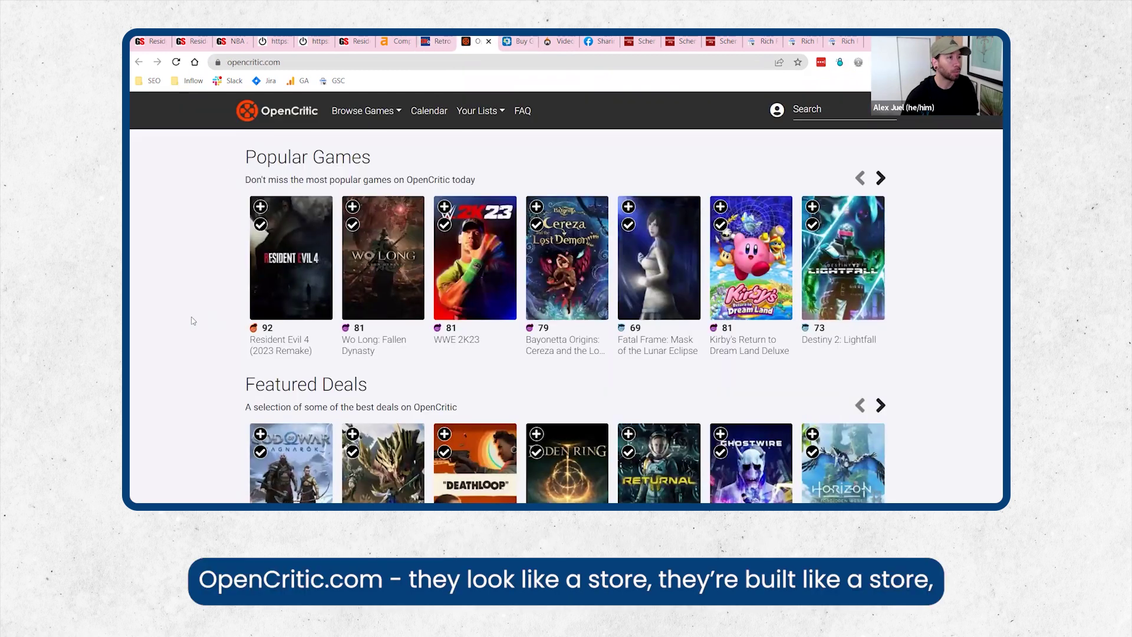
scroll(195, 309, "down", 3)
scroll(200, 301, "down", 8)
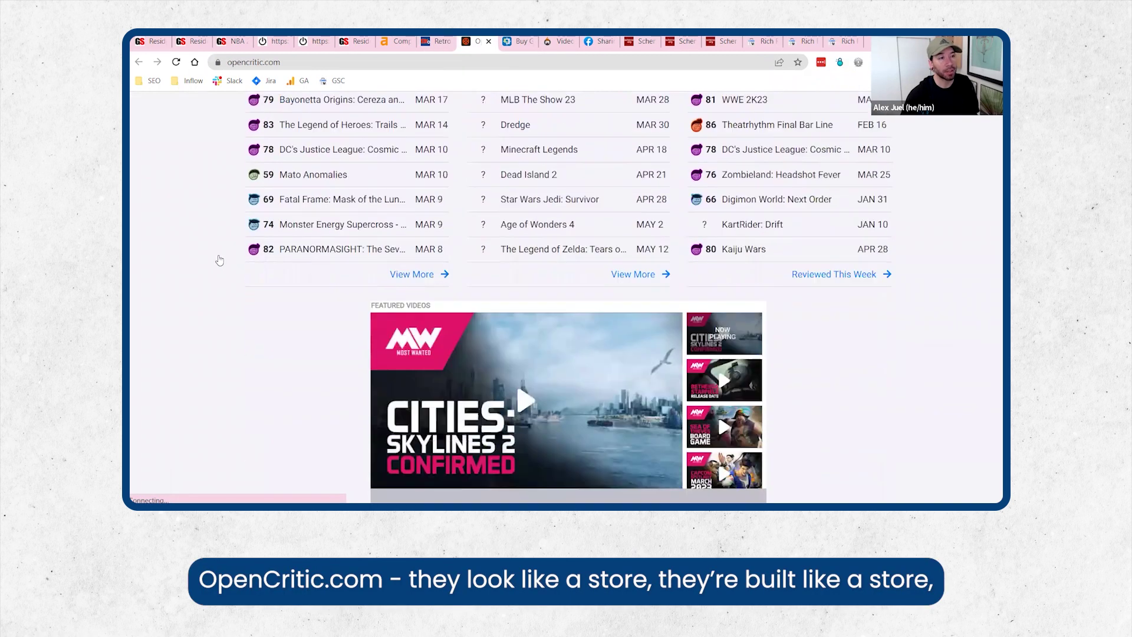
scroll(211, 232, "down", 4)
scroll(211, 232, "up", 12)
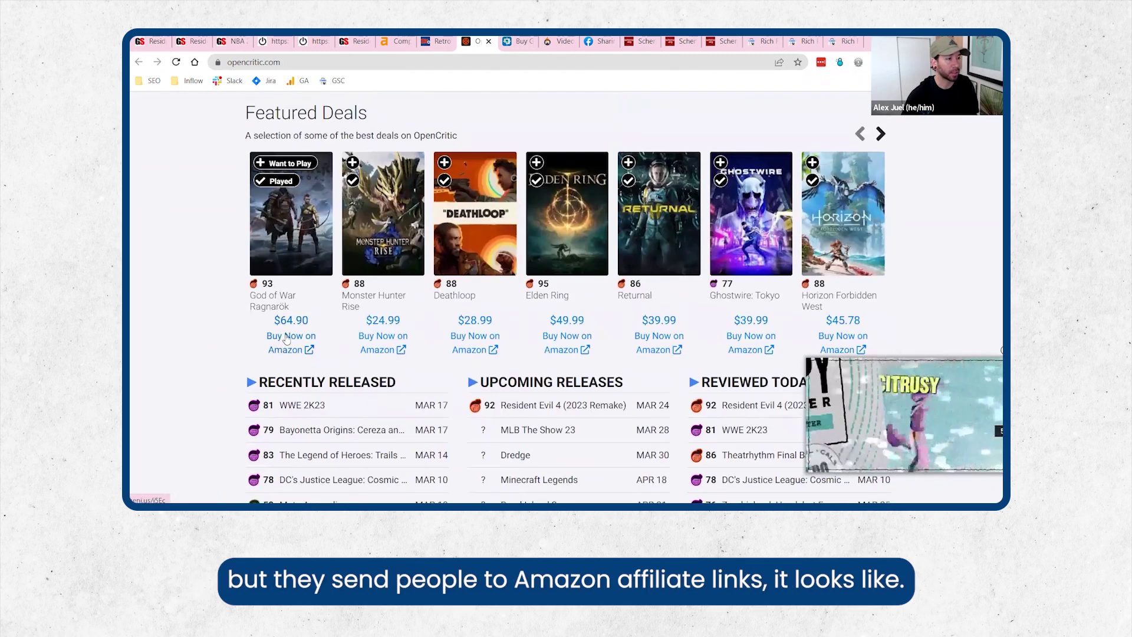
scroll(305, 267, "up", 4)
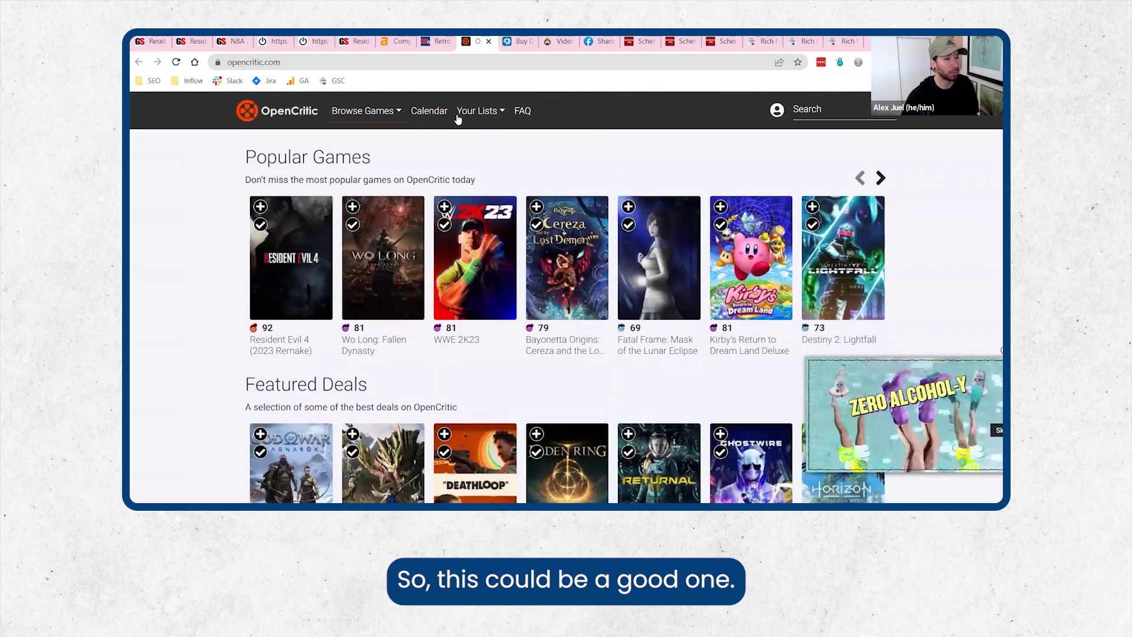
Inspect the lukiegames.com homepage and its product offers to judge its relevance as a competitor
left_click(510, 44)
scroll(202, 260, "down", 5)
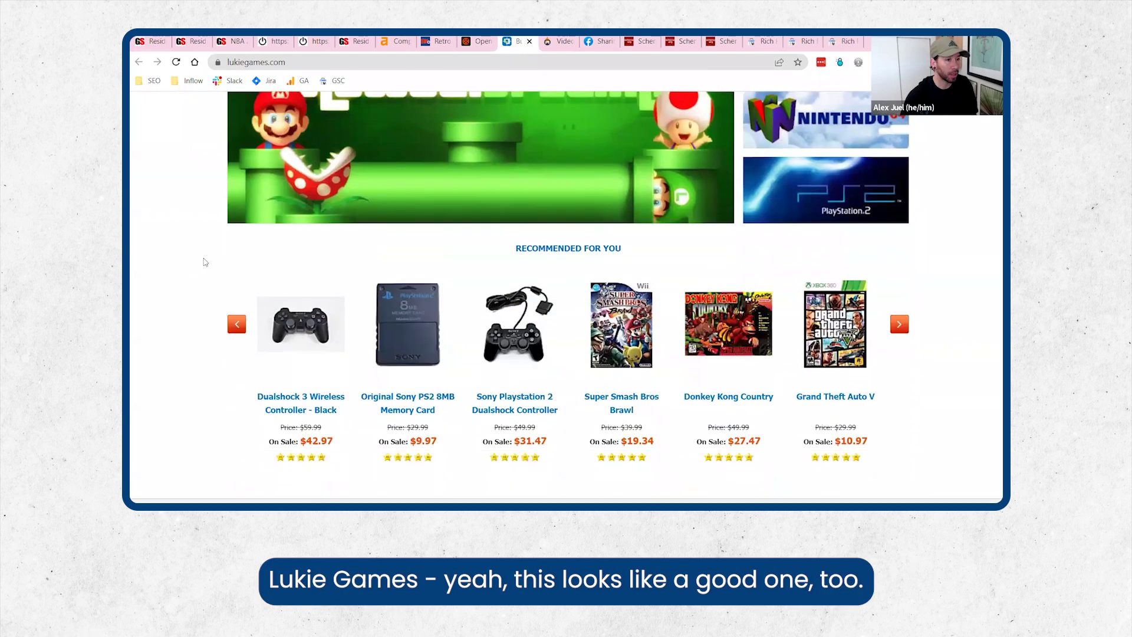
scroll(275, 241, "up", 6)
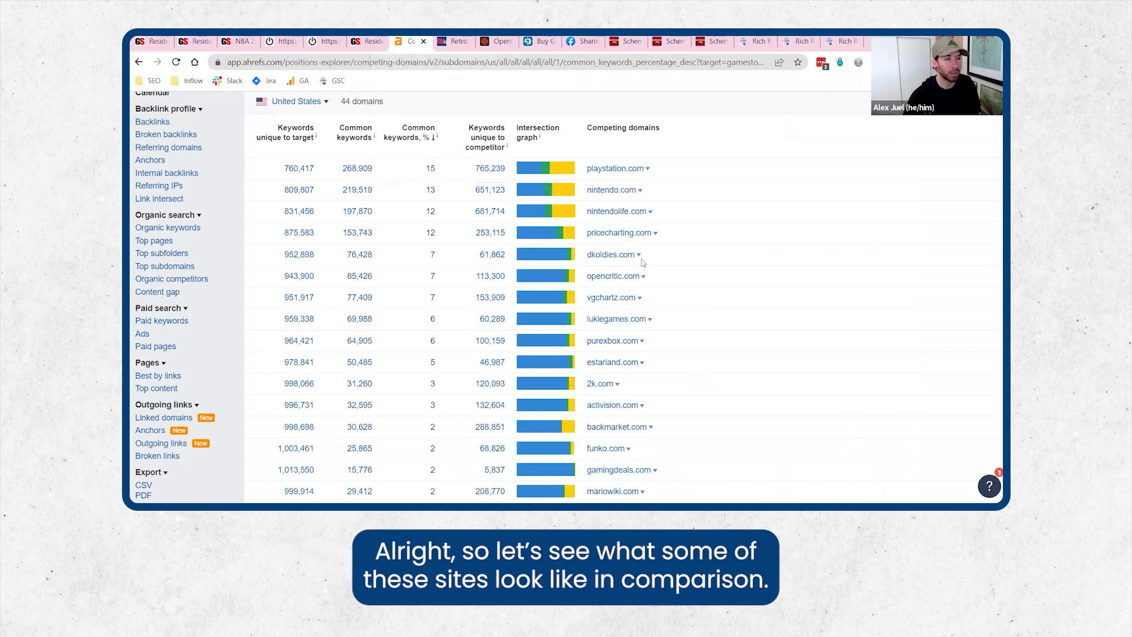
Open the Site Explorer overview for the competing domain dkoldies.com from the competing domains list
left_click(638, 255)
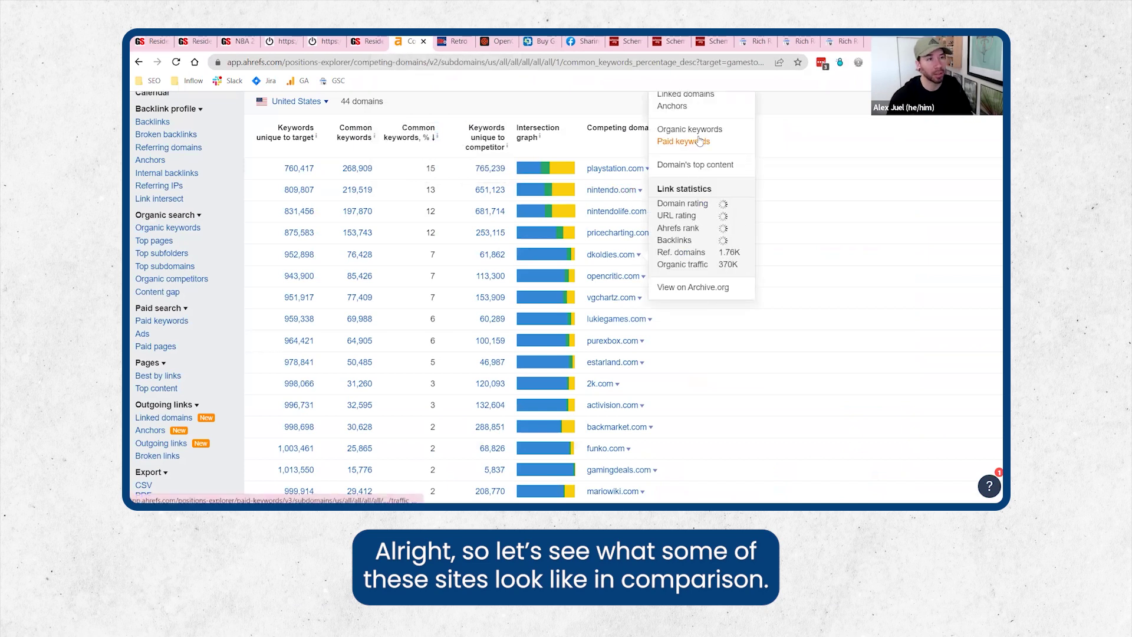
scroll(697, 153, "up", 2)
left_click(674, 173)
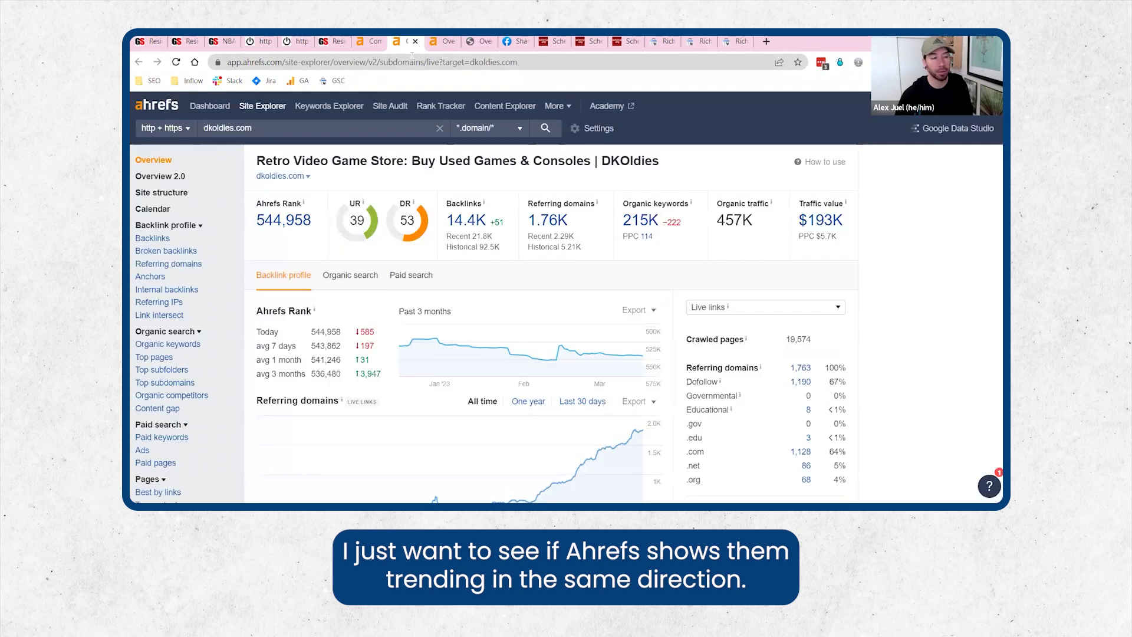
Examine the referring domains trend of dkoldies.com, along with its organic traffic and organic keywords history
scroll(396, 298, "down", 2)
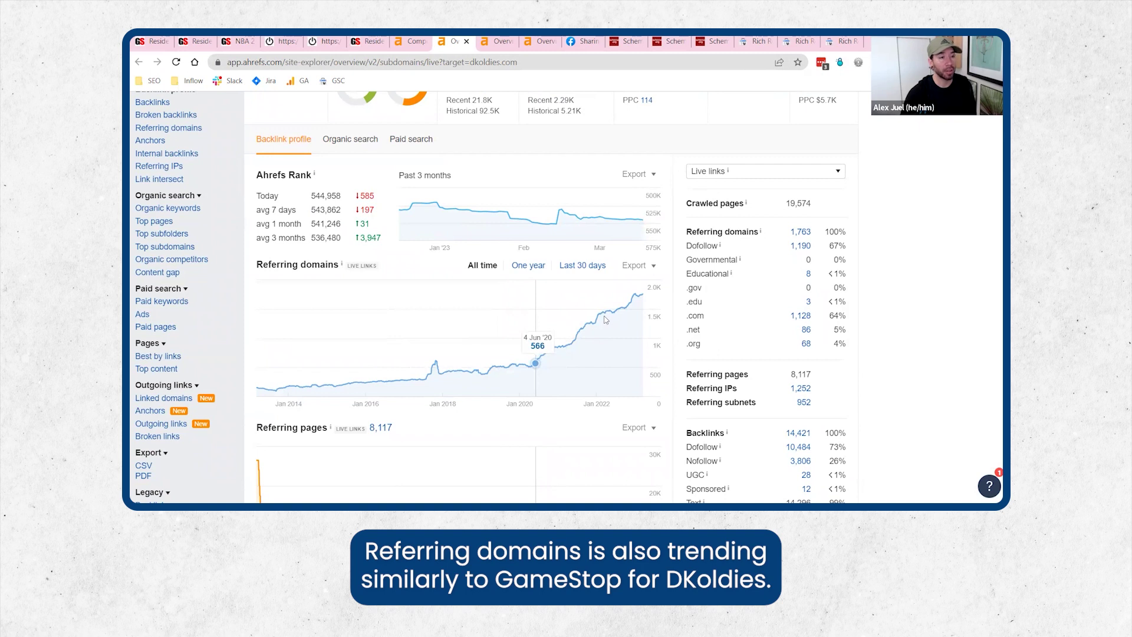
scroll(604, 319, "down", 3)
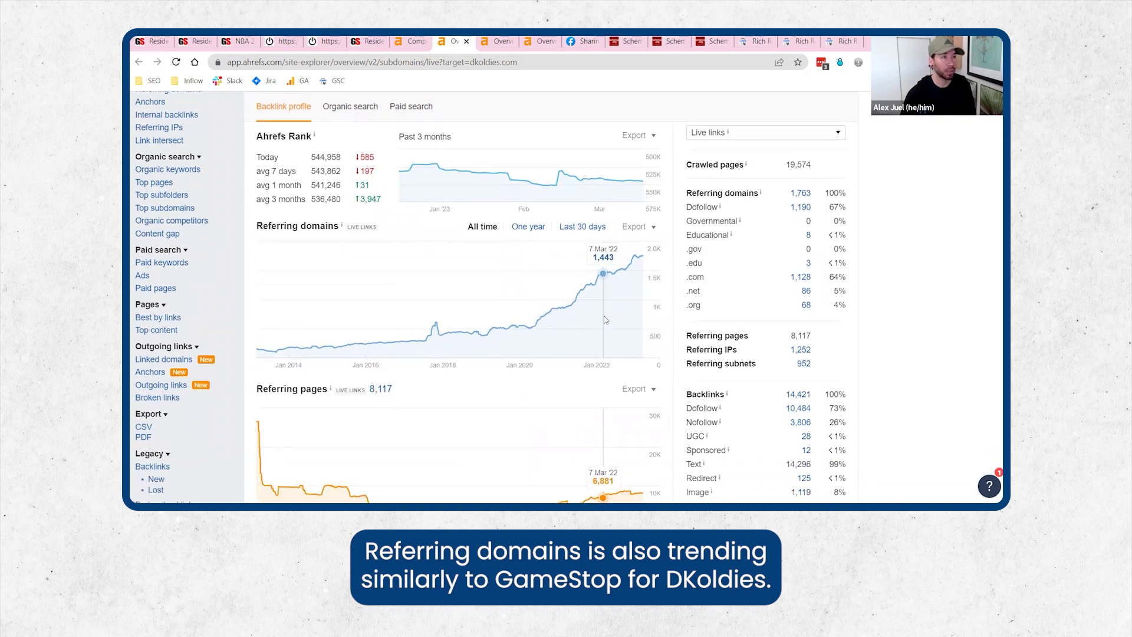
scroll(478, 306, "up", 5)
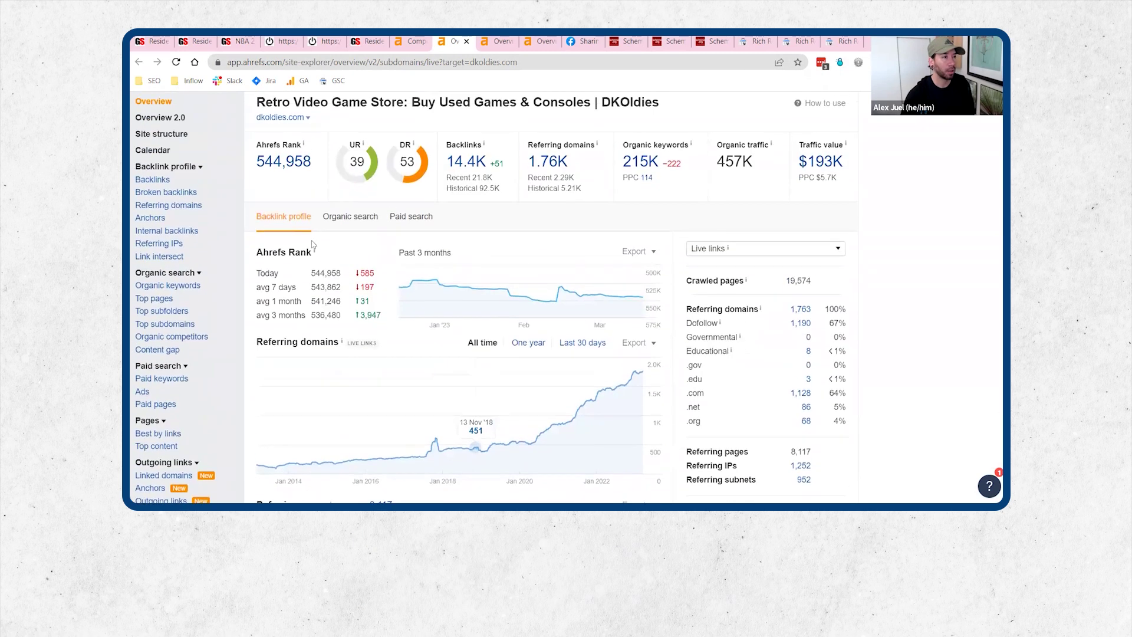
left_click(340, 263)
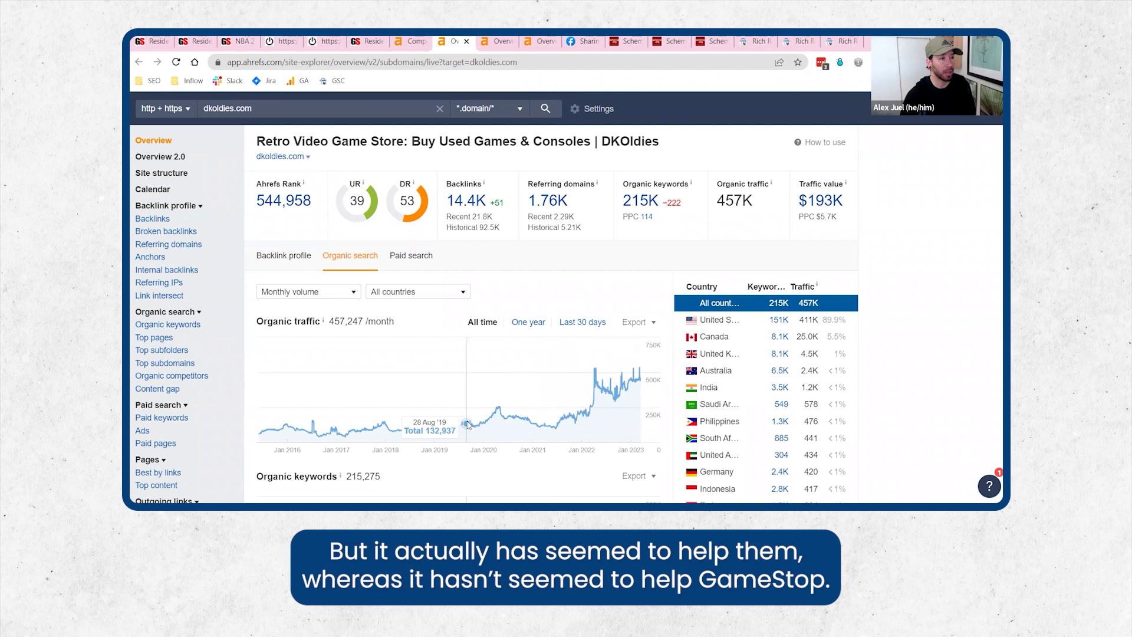
scroll(466, 424, "down", 3)
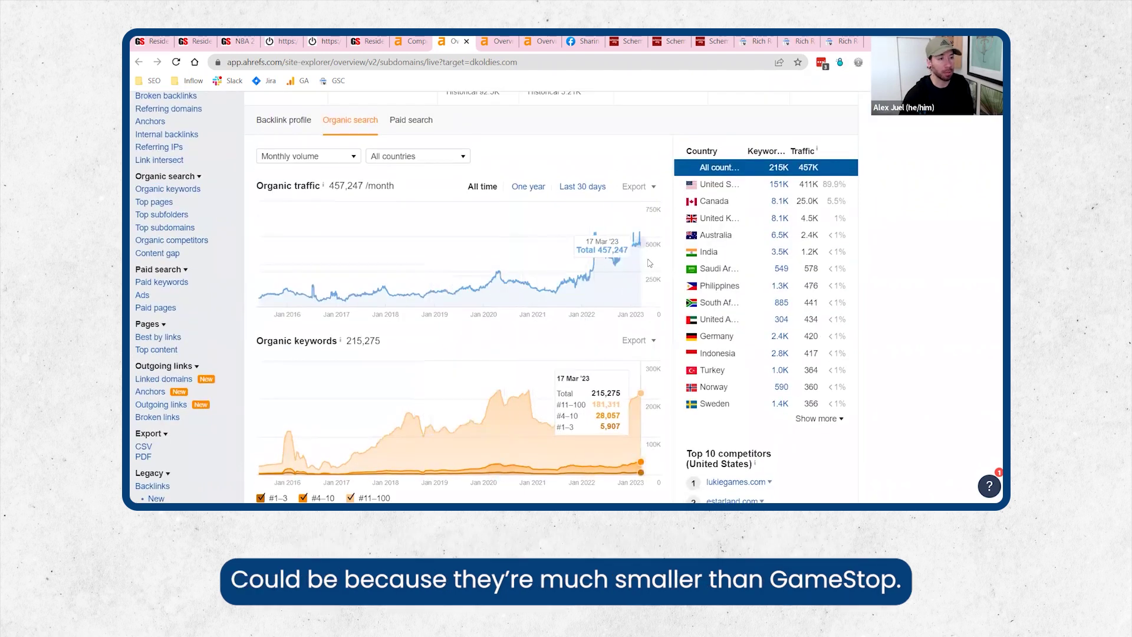
Examine the referring domains, organic traffic and organic keywords trends of opencritic.com in its Site Explorer overview
scroll(637, 344, "up", 2)
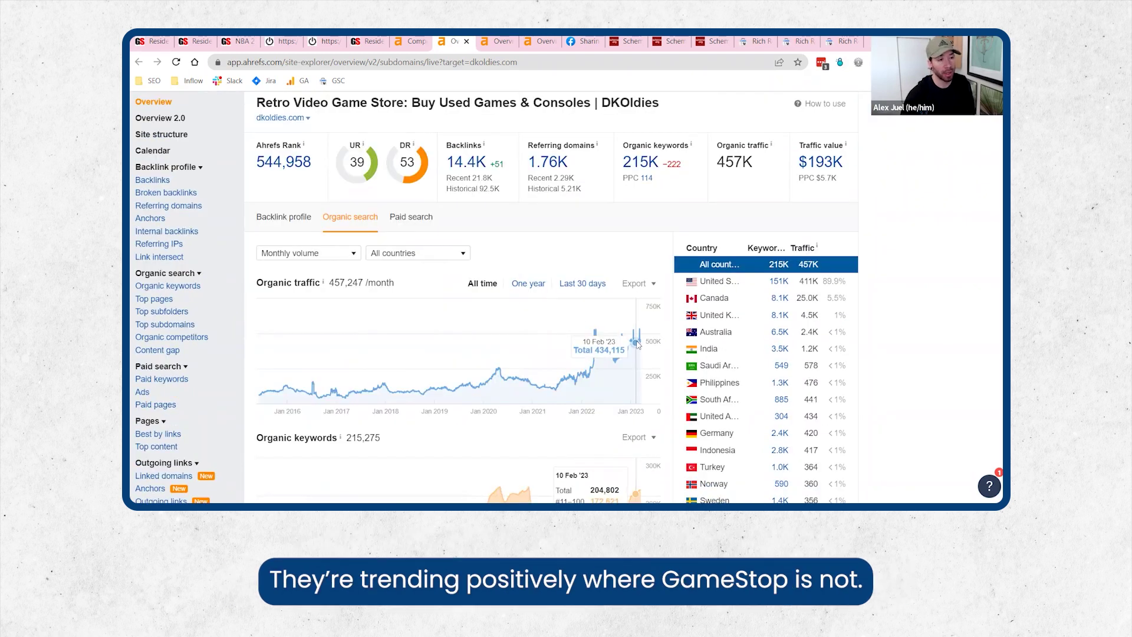
key("ctrl+Tab")
scroll(493, 313, "down", 1)
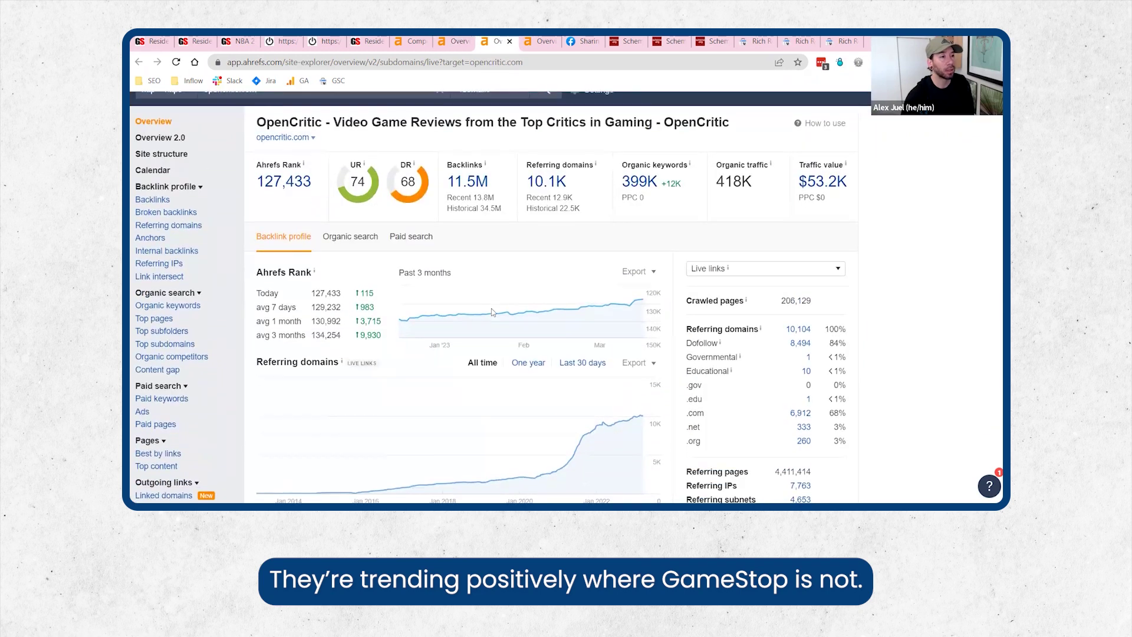
scroll(492, 312, "down", 2)
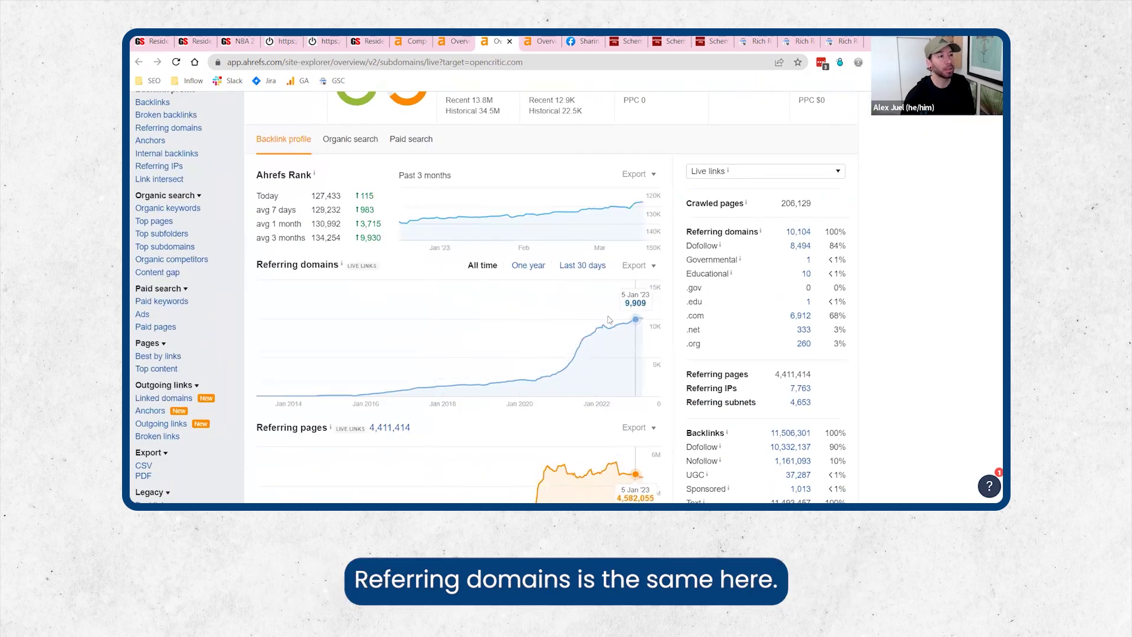
scroll(609, 319, "down", 1)
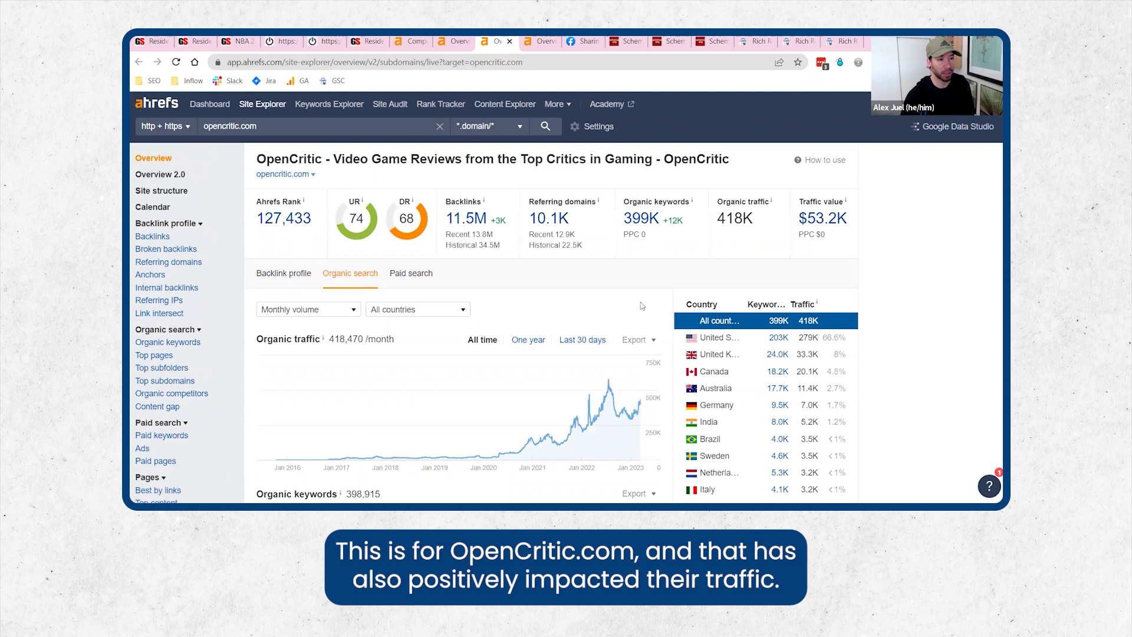
scroll(642, 306, "down", 2)
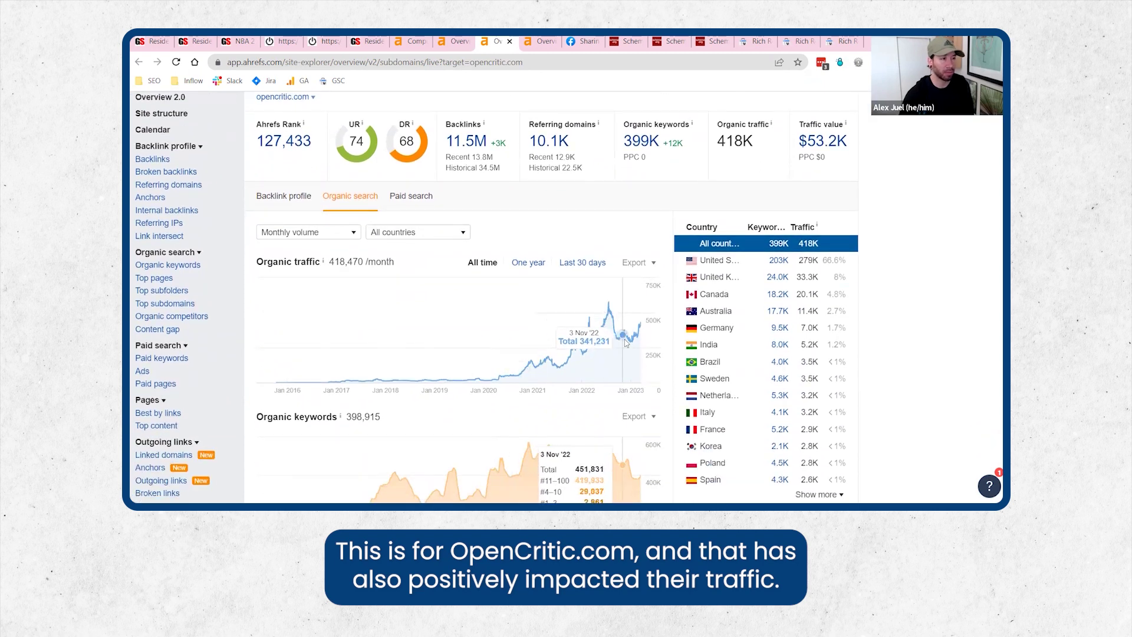
scroll(590, 318, "down", 3)
scroll(553, 311, "up", 2)
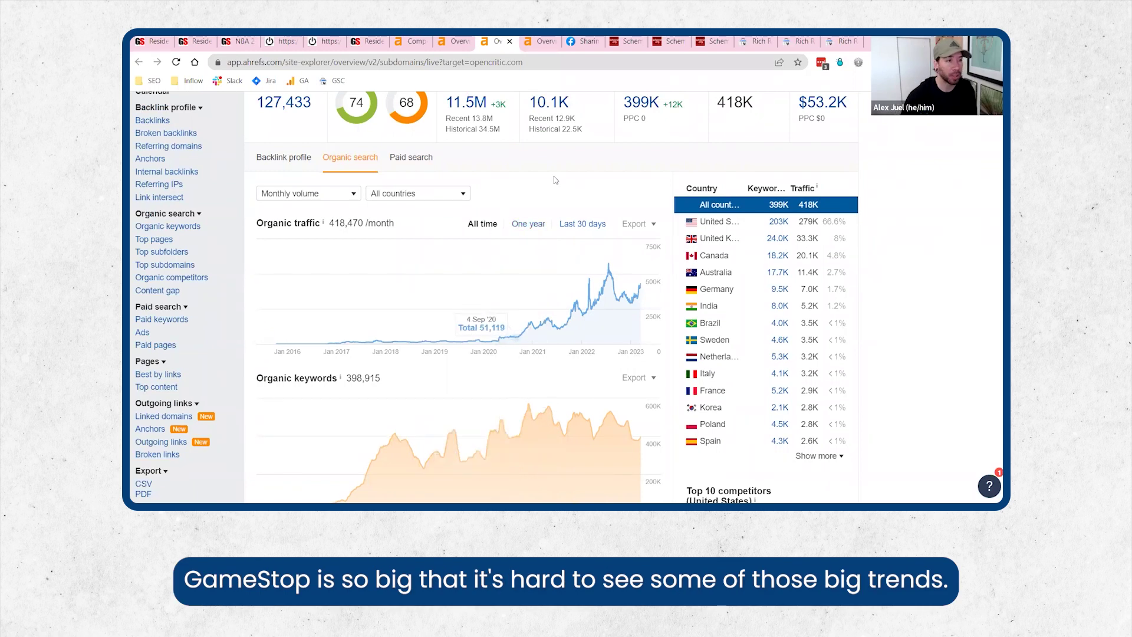
Examine the referring domains and organic search trends in the Site Explorer overview of lukiegames.com
left_click(542, 42)
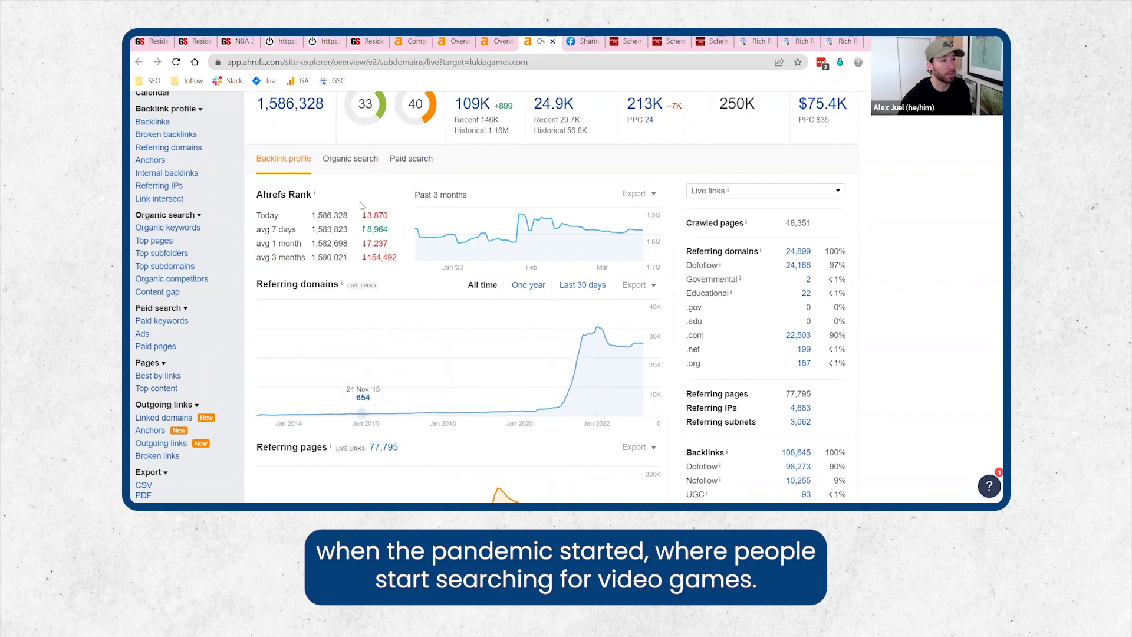
left_click(358, 163)
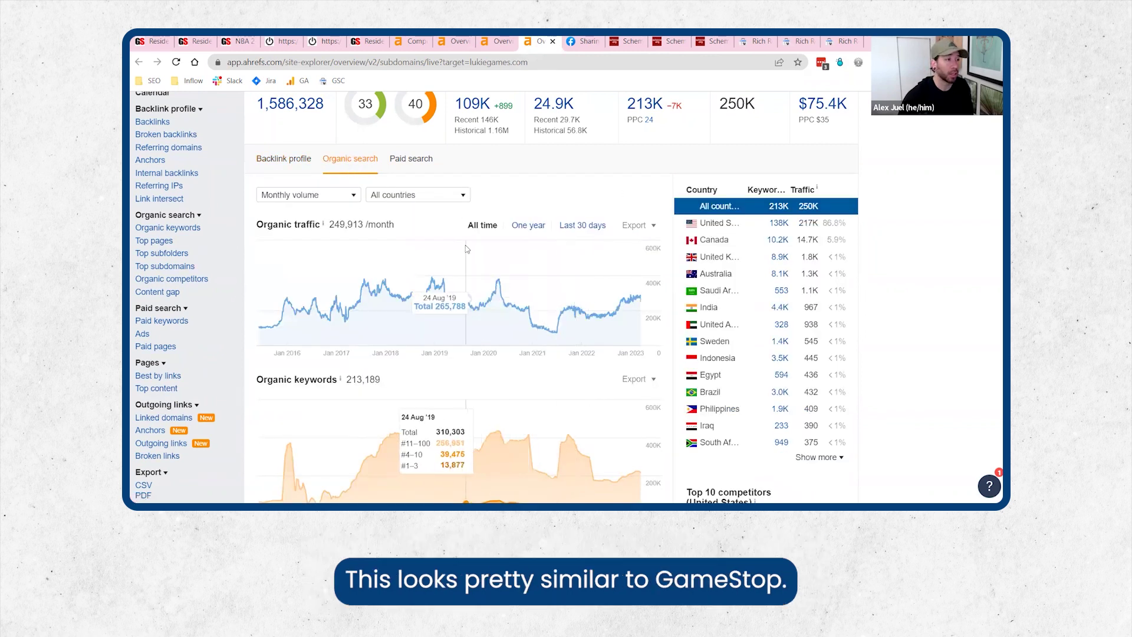
scroll(604, 228, "up", 1)
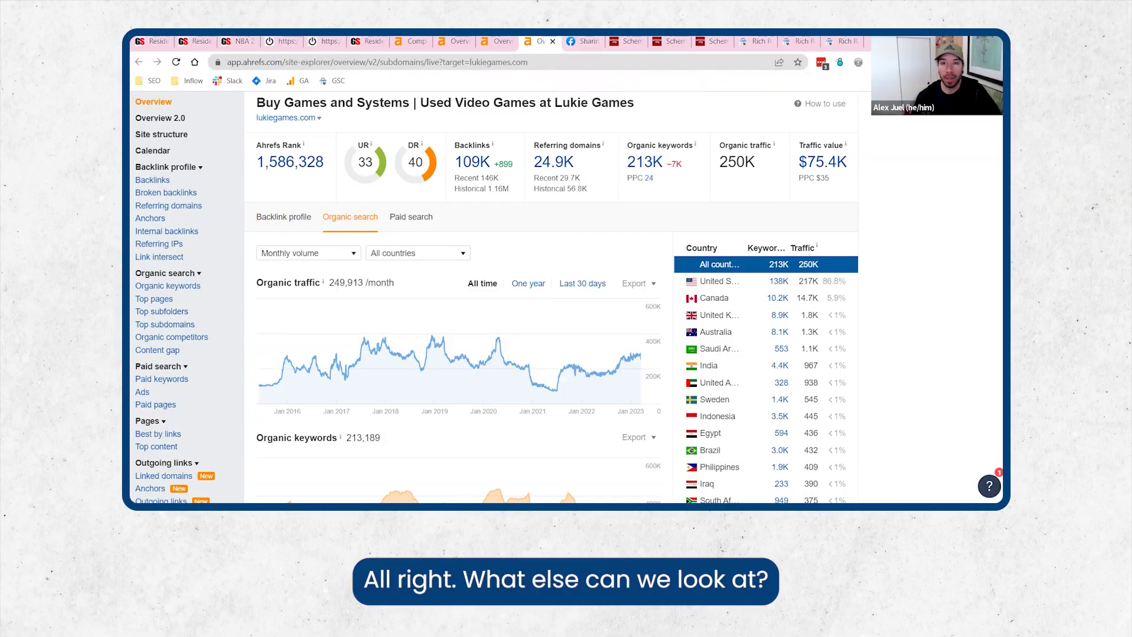
Inspect the URL structure of GameStop's NBA 2K23 Xbox One product page and switch the platform to PlayStation 4
left_click(239, 40)
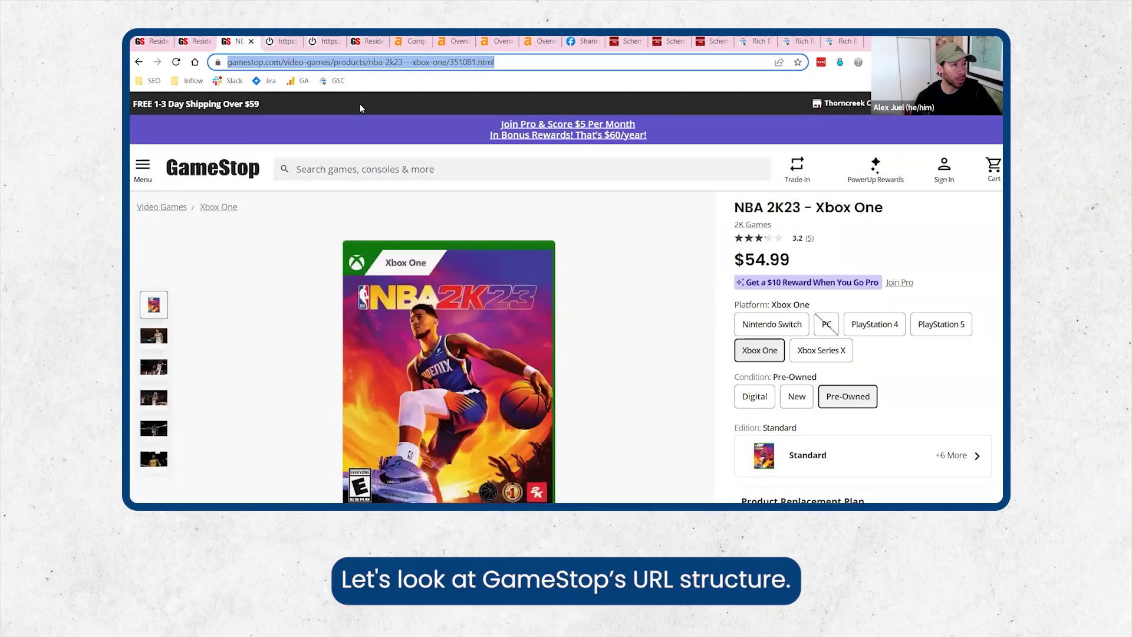
double_click(454, 62)
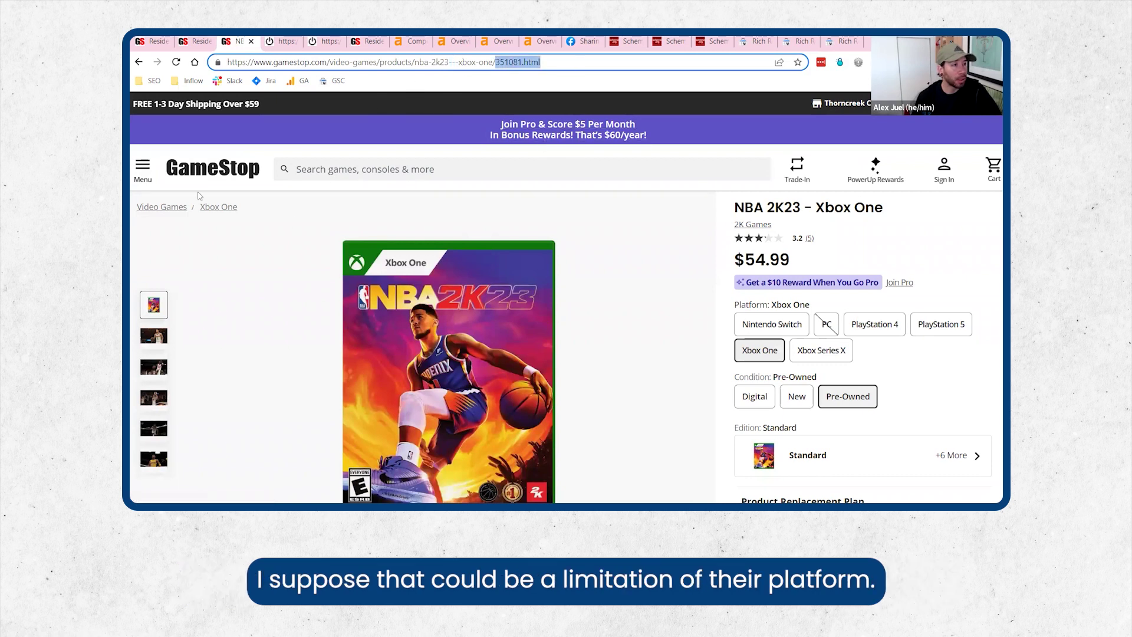
left_click(873, 324)
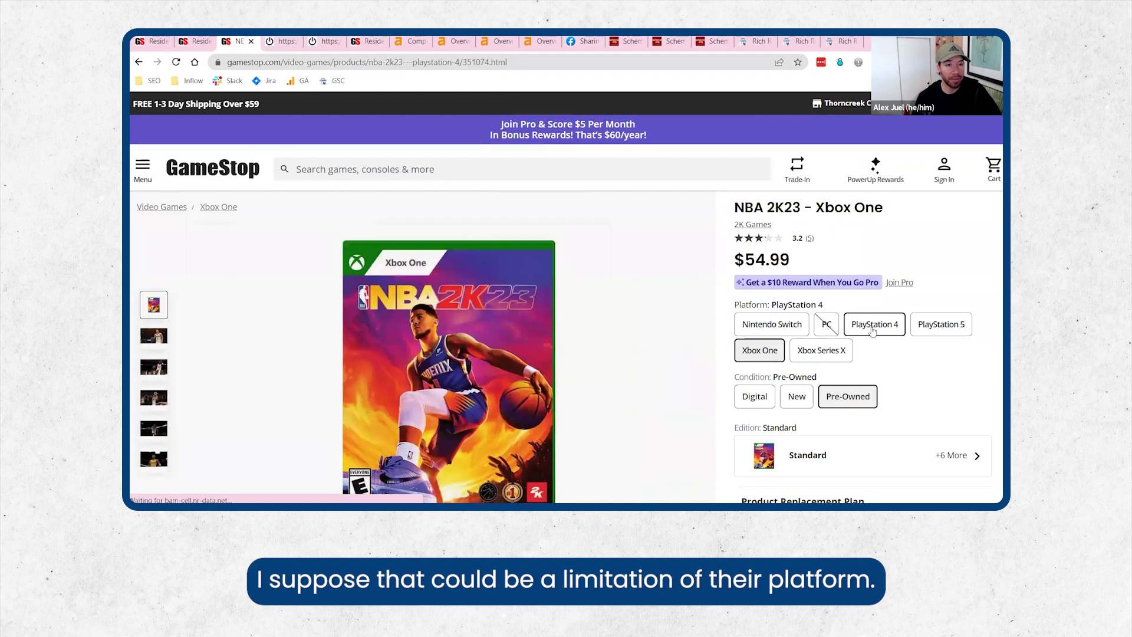
Open GameStop's PlayStation 5 video games category page
left_click(142, 168)
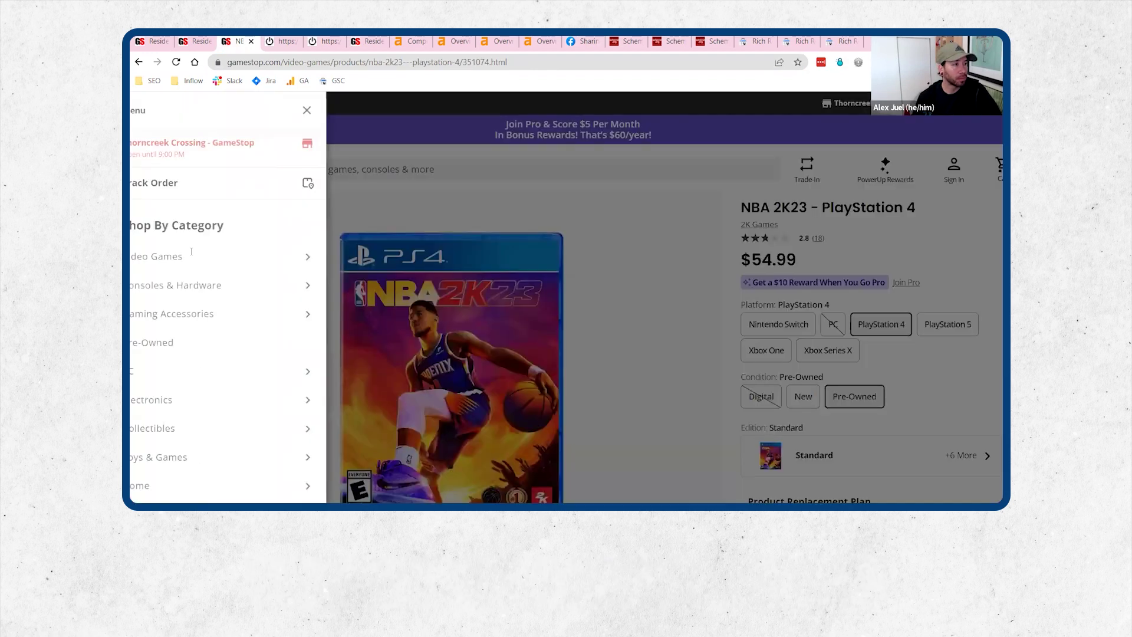
left_click(193, 254)
left_click(190, 247)
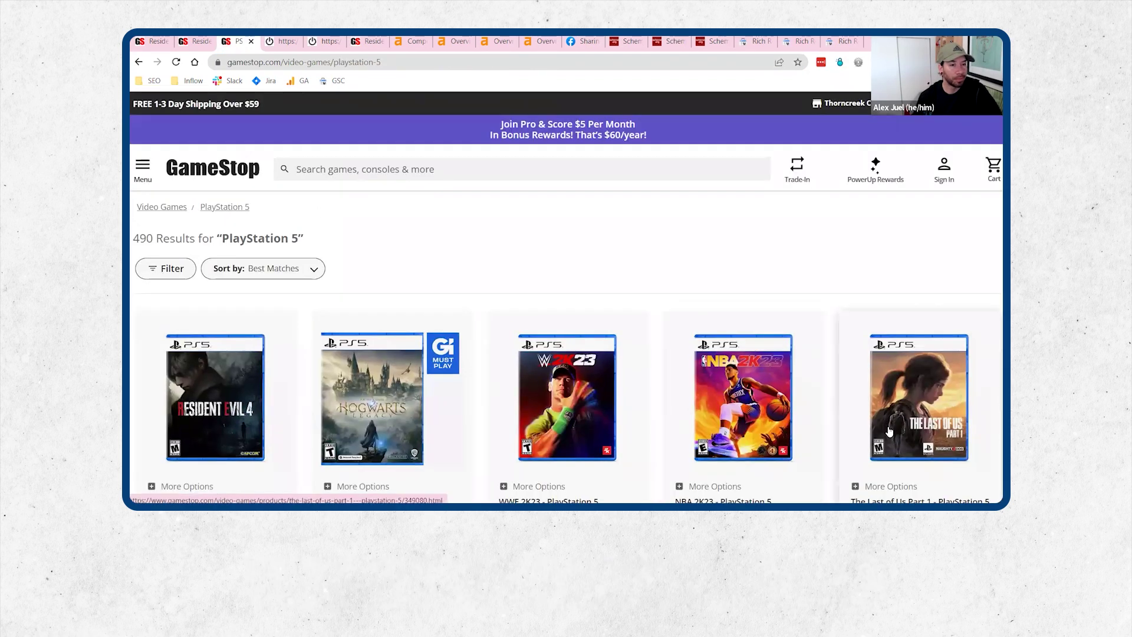
Display the image alt attributes on the PlayStation 5 category page and check them across the product listing
scroll(413, 354, "down", 5)
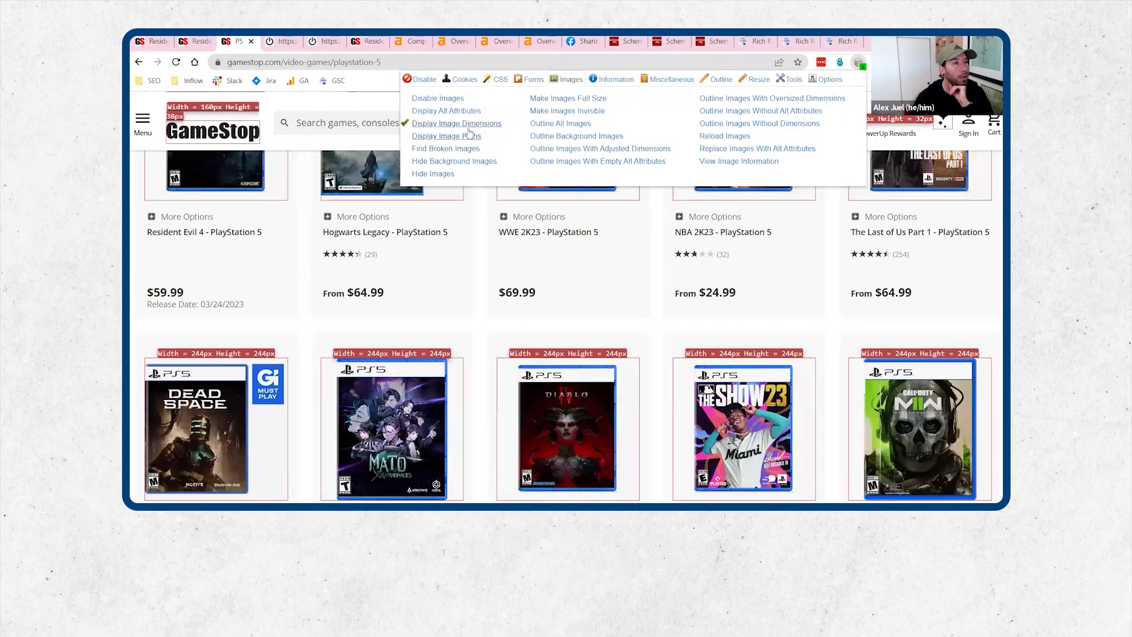
left_click(446, 111)
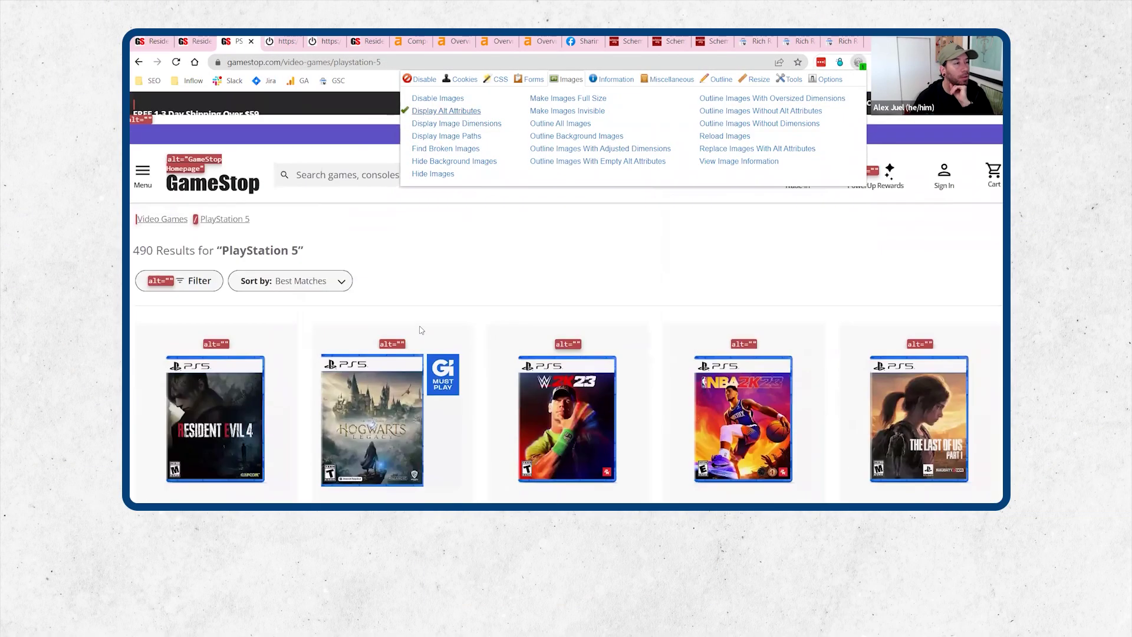
scroll(422, 330, "down", 15)
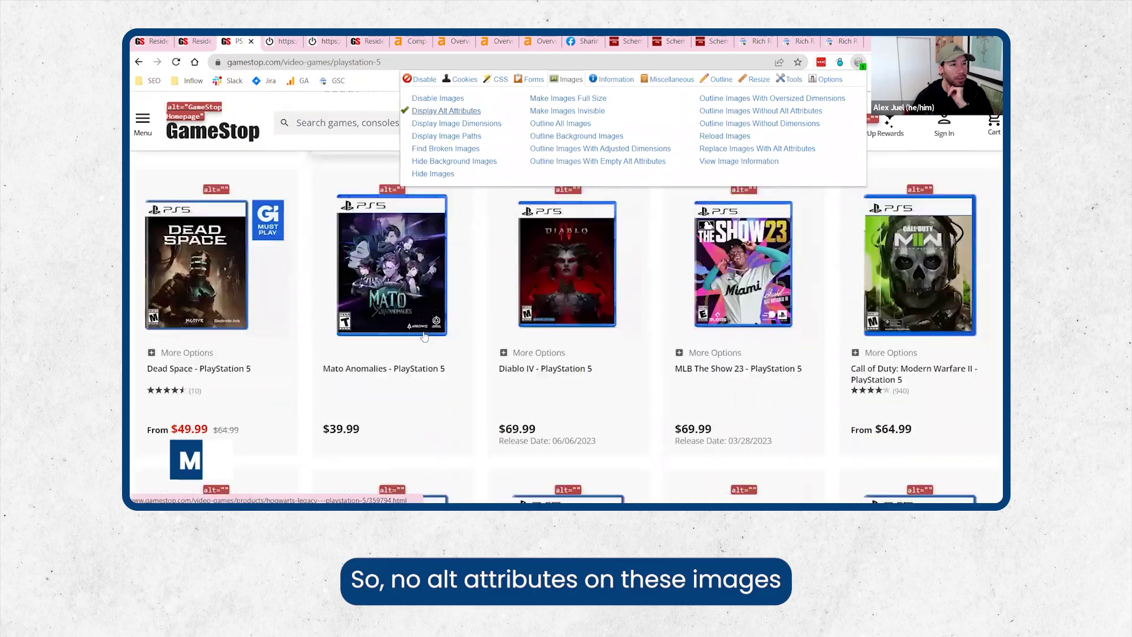
scroll(424, 336, "down", 5)
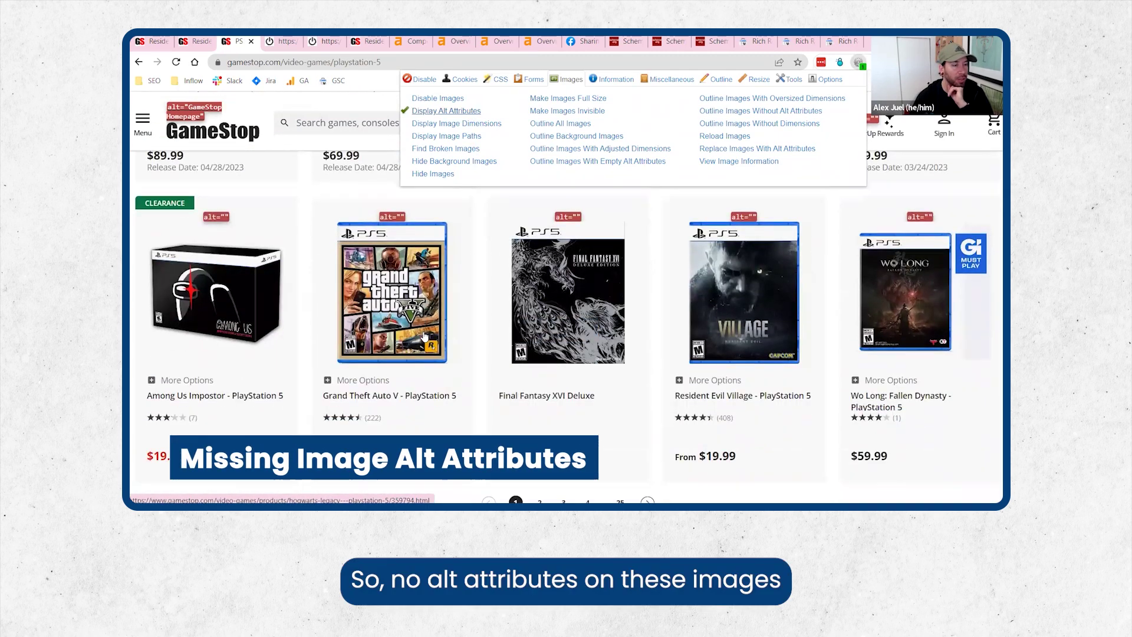
scroll(425, 336, "up", 1)
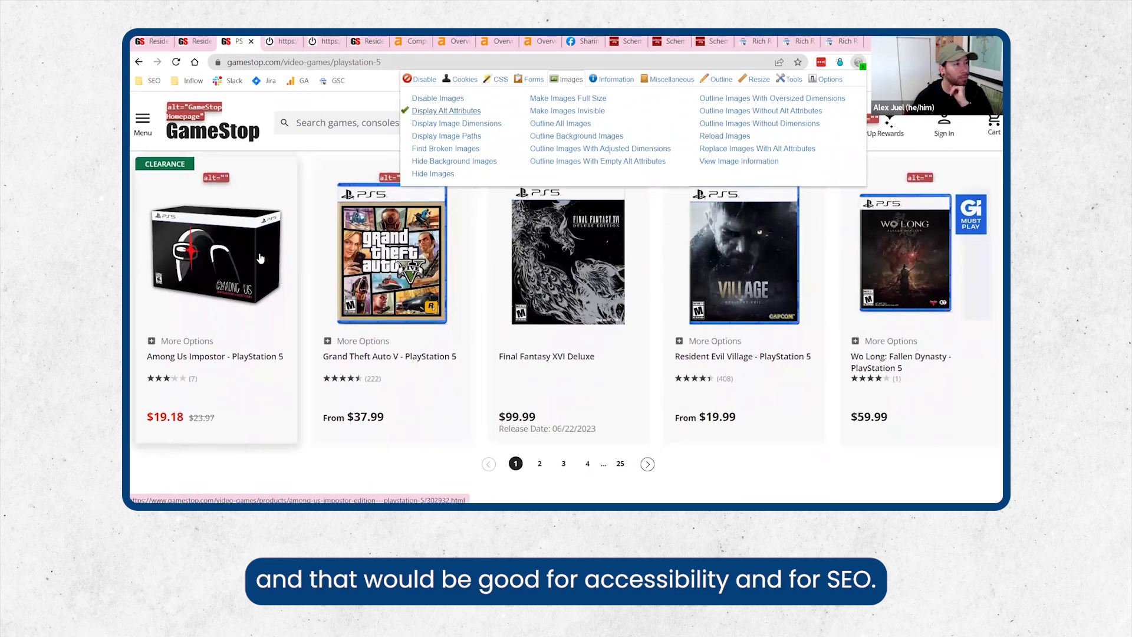
scroll(401, 295, "up", 1)
Open the Grand Theft Auto V PlayStation 5 product page, display its image alt attributes and review them
left_click(388, 260)
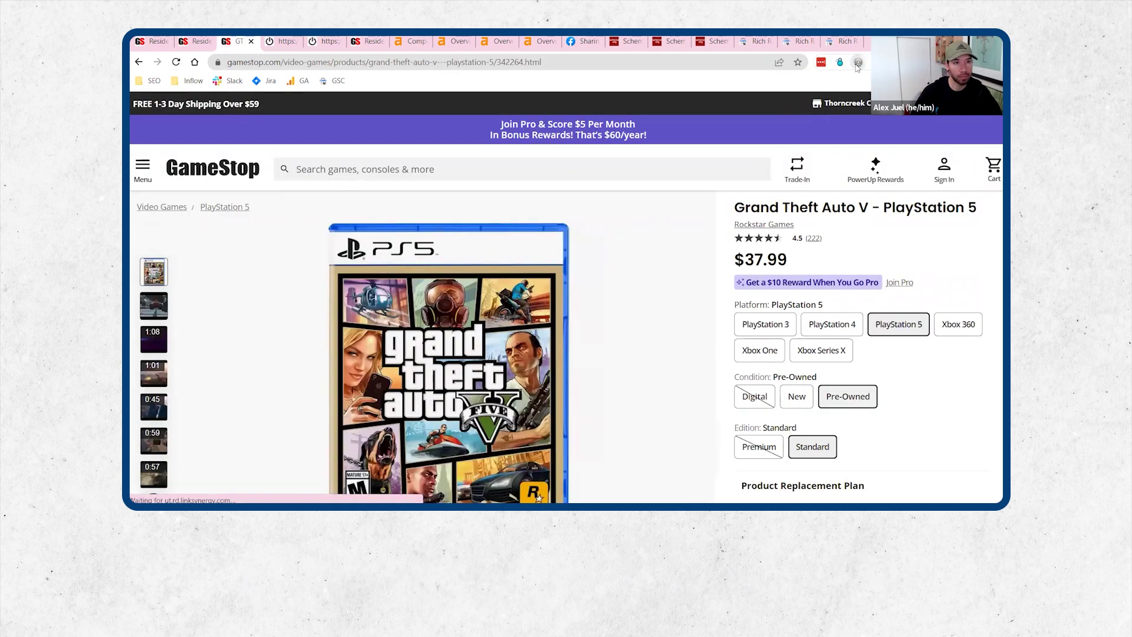
left_click(859, 63)
left_click(460, 111)
scroll(706, 213, "down", 4)
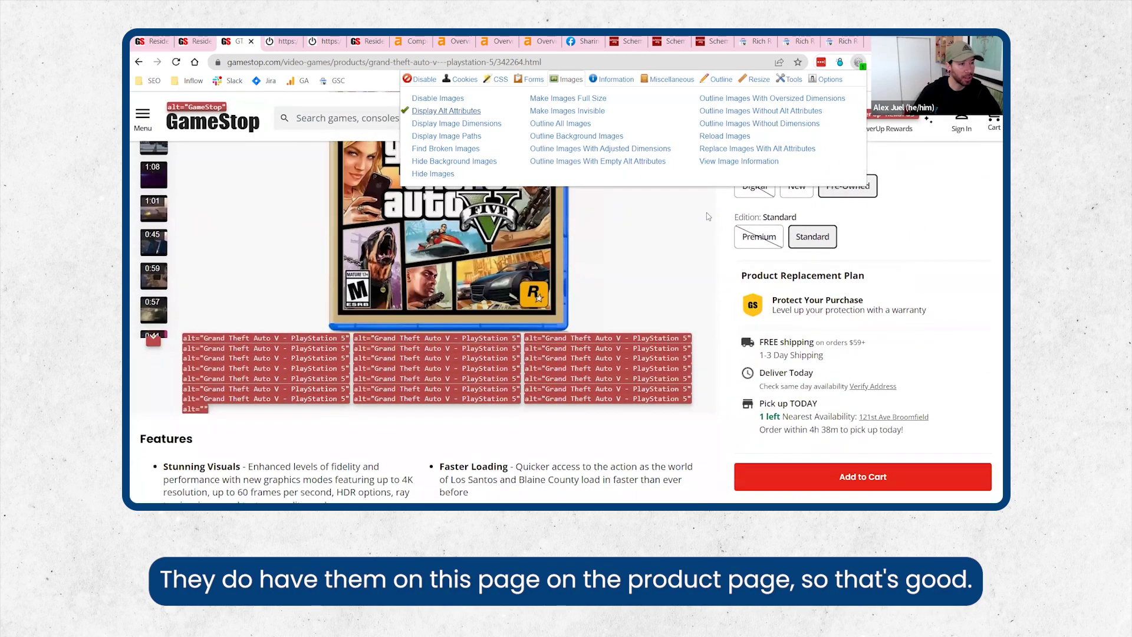
scroll(706, 213, "down", 1)
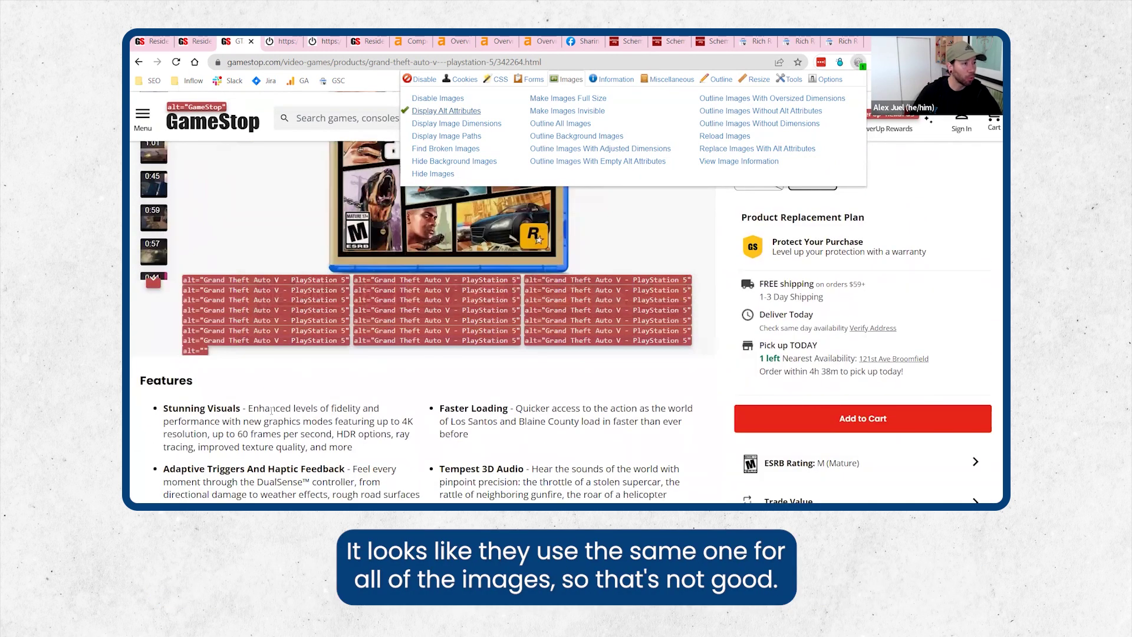
scroll(295, 431, "up", 2)
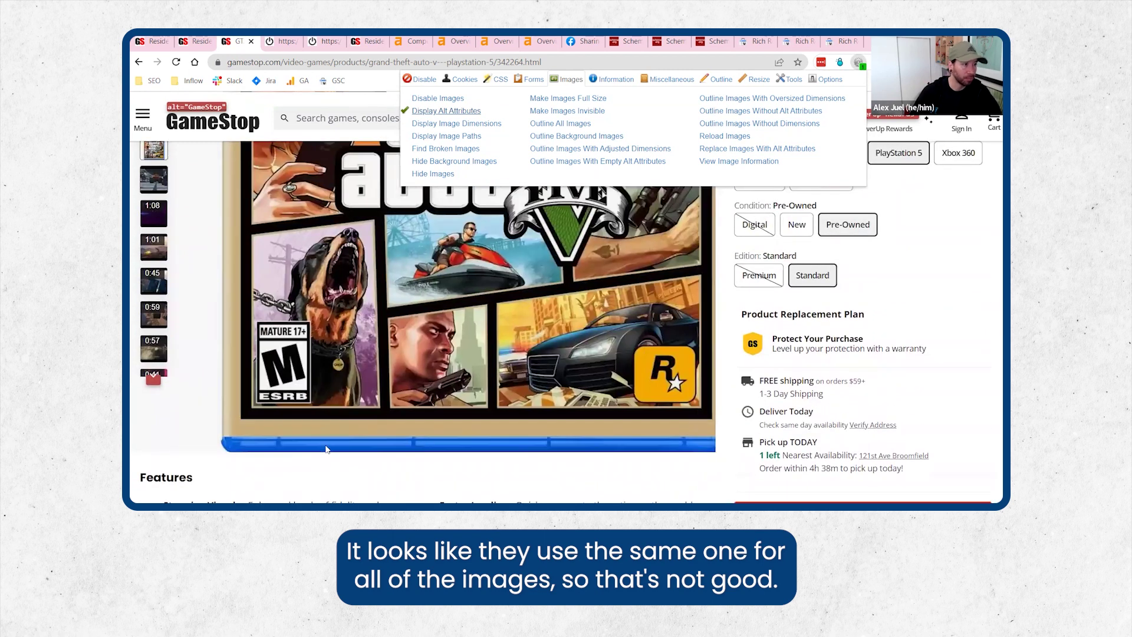
scroll(333, 448, "down", 1)
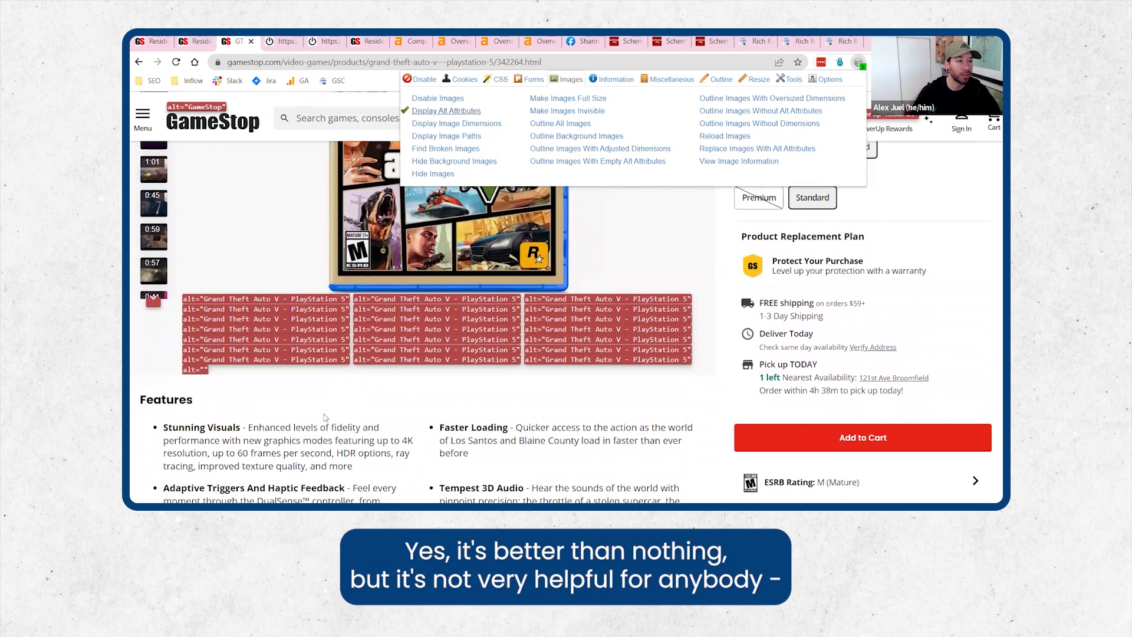
scroll(323, 418, "up", 4)
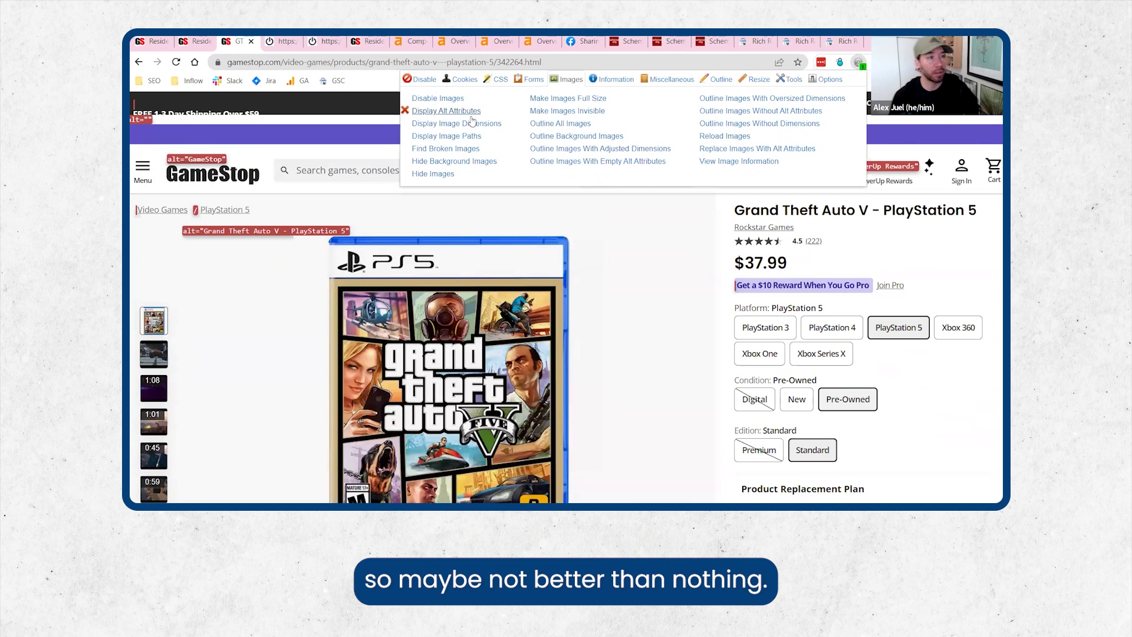
Open the GameStop homepage, display its image alt attributes and check the banners and featured products
left_click(142, 169)
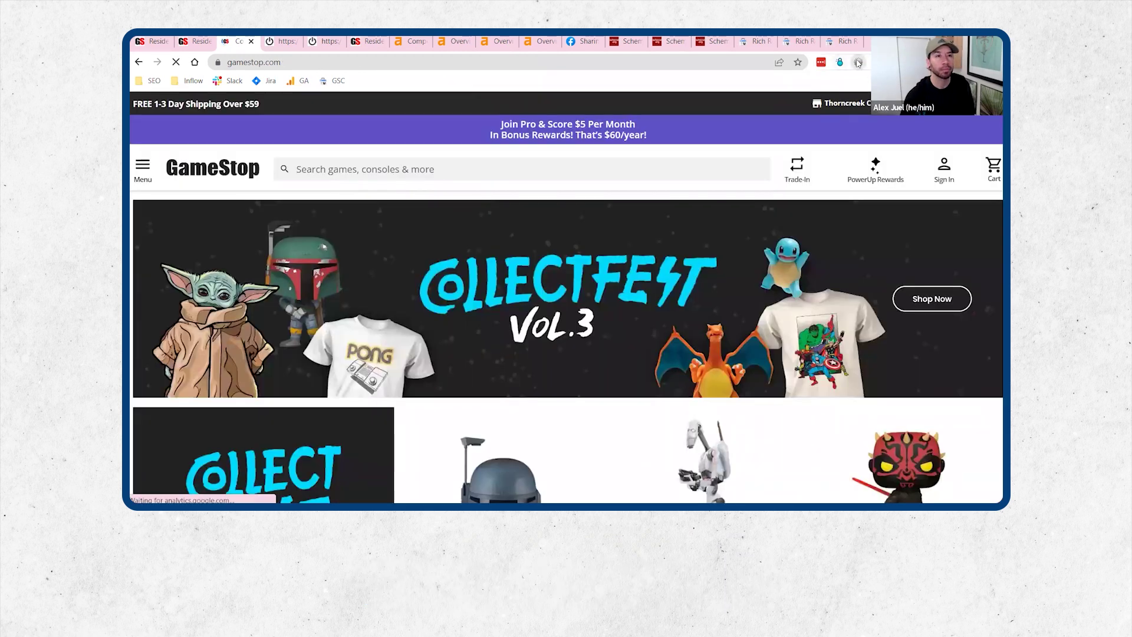
left_click(859, 62)
left_click(447, 111)
scroll(459, 303, "down", 8)
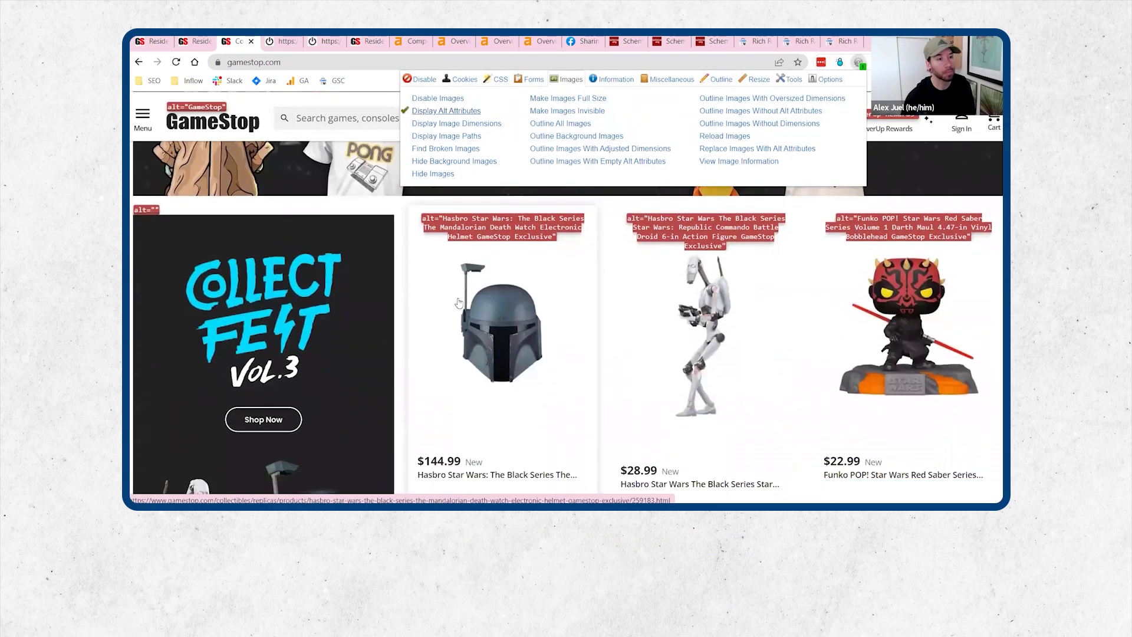
scroll(459, 303, "down", 10)
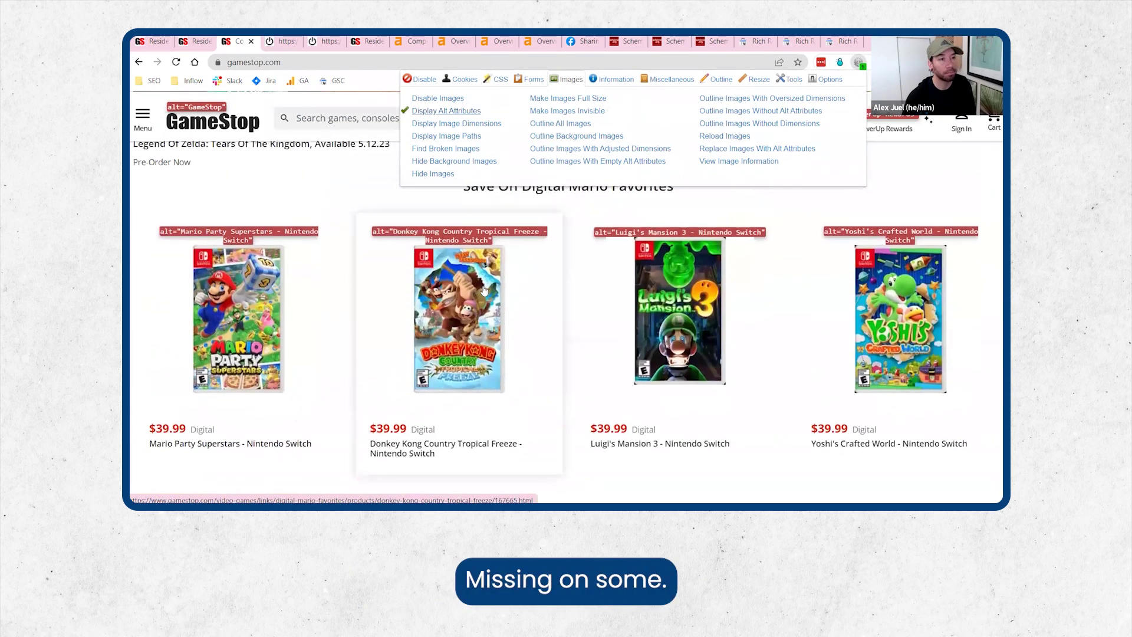
scroll(482, 289, "down", 15)
scroll(481, 268, "down", 1)
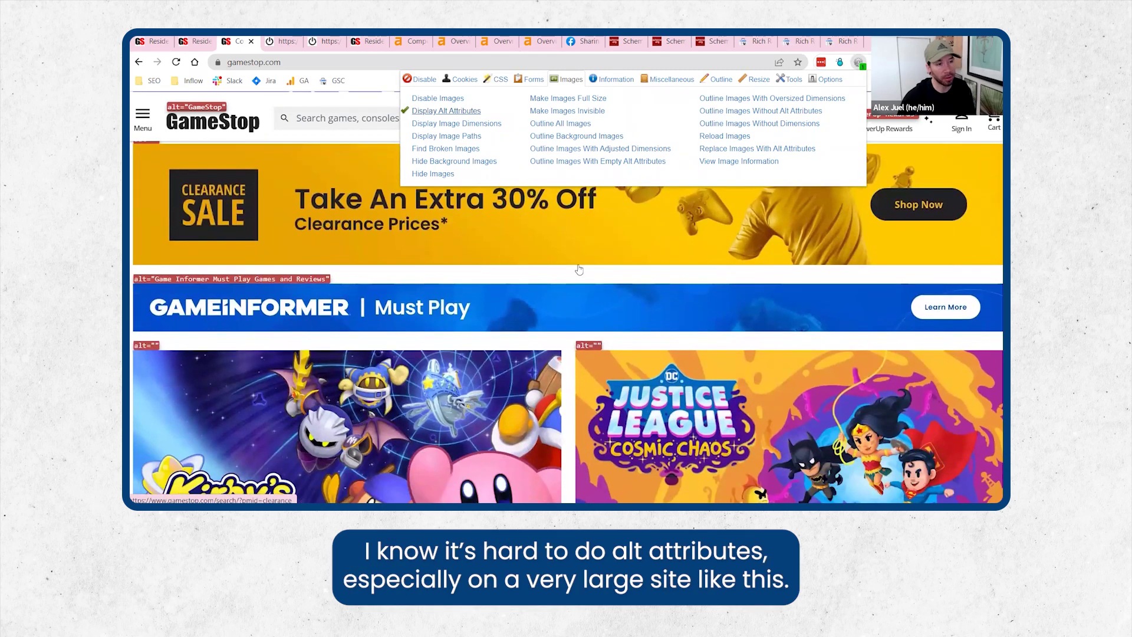
scroll(583, 255, "down", 1)
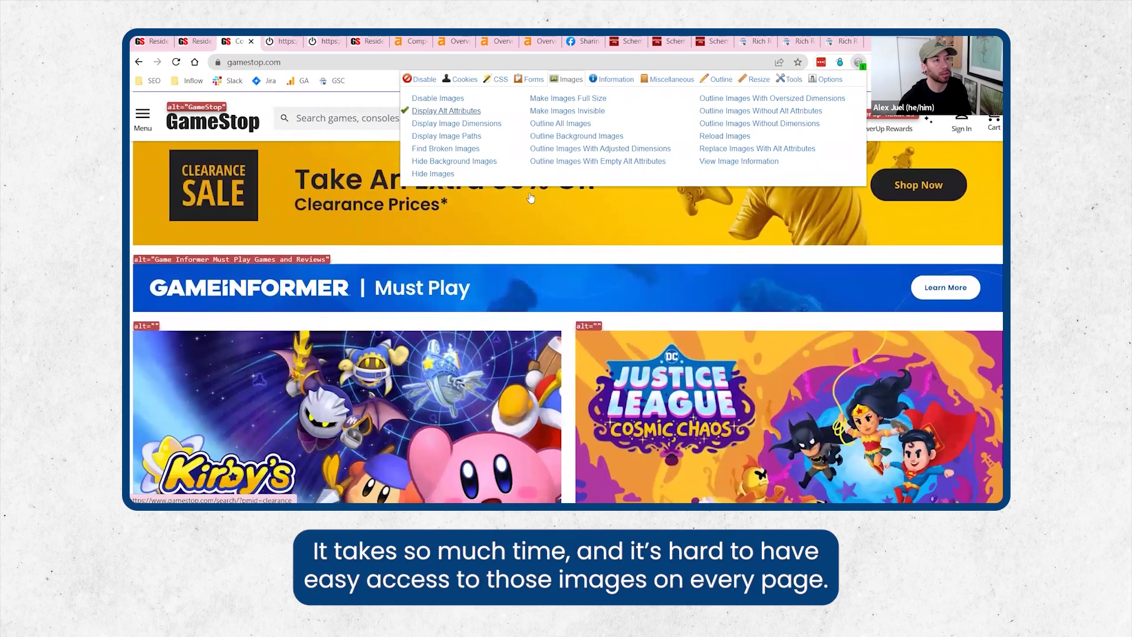
Turn off the alt attribute display and open the Pokemon Crown Zenith Elite Trainer Box product page
left_click(447, 111)
scroll(567, 354, "down", 5)
left_click(365, 328)
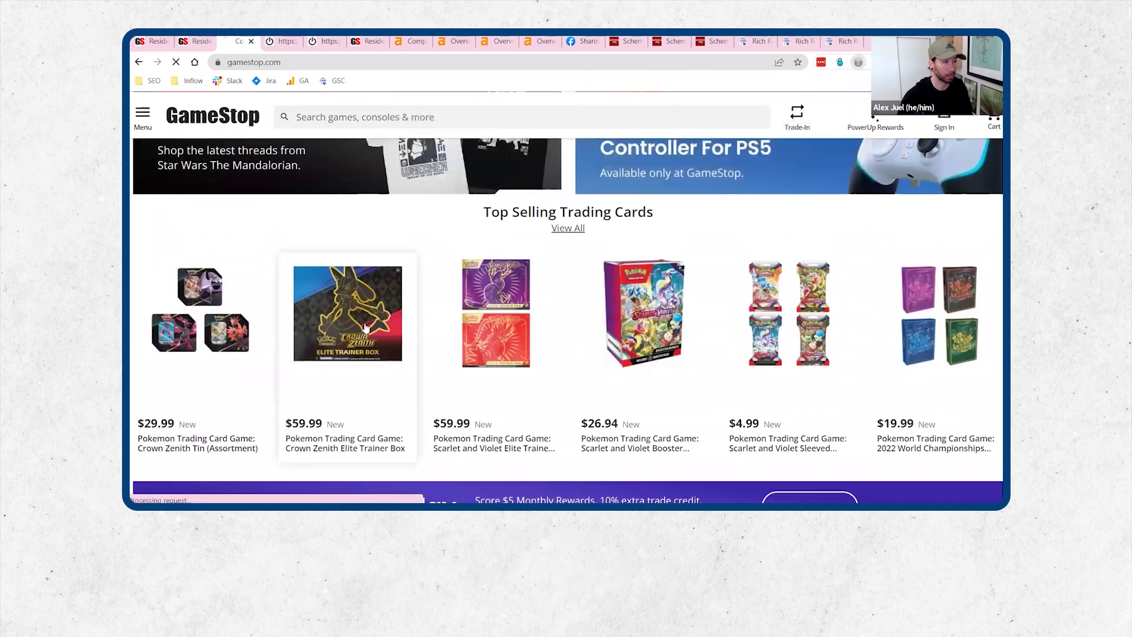
Open the developer tools, reload the product page to record its network requests and check their content encoding
key("ctrl+shift+i")
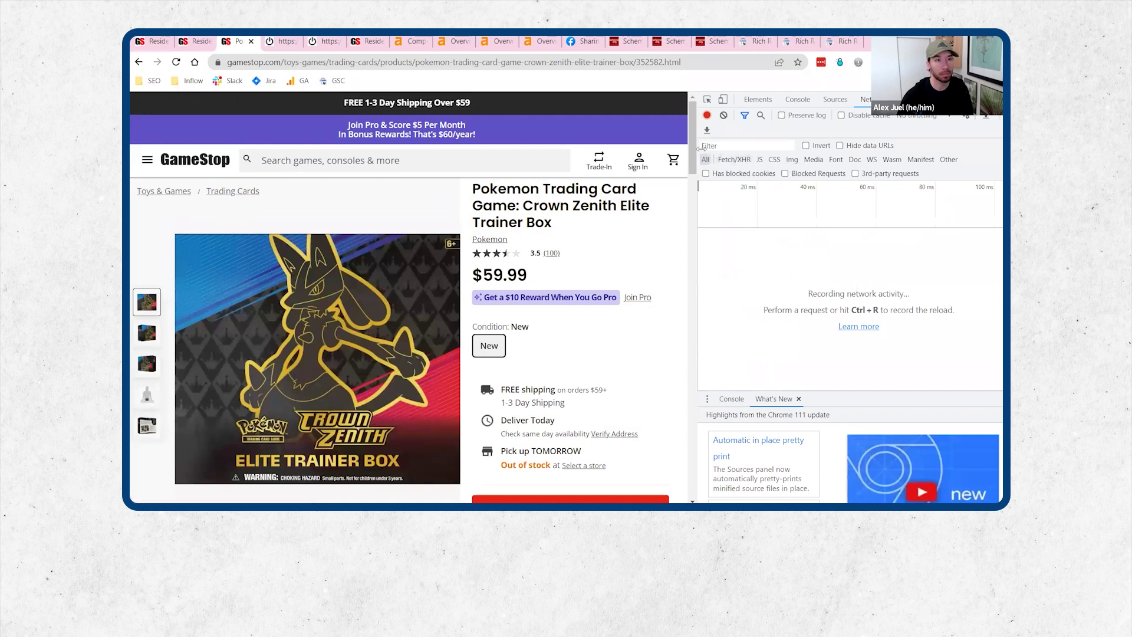
key("ctrl+r")
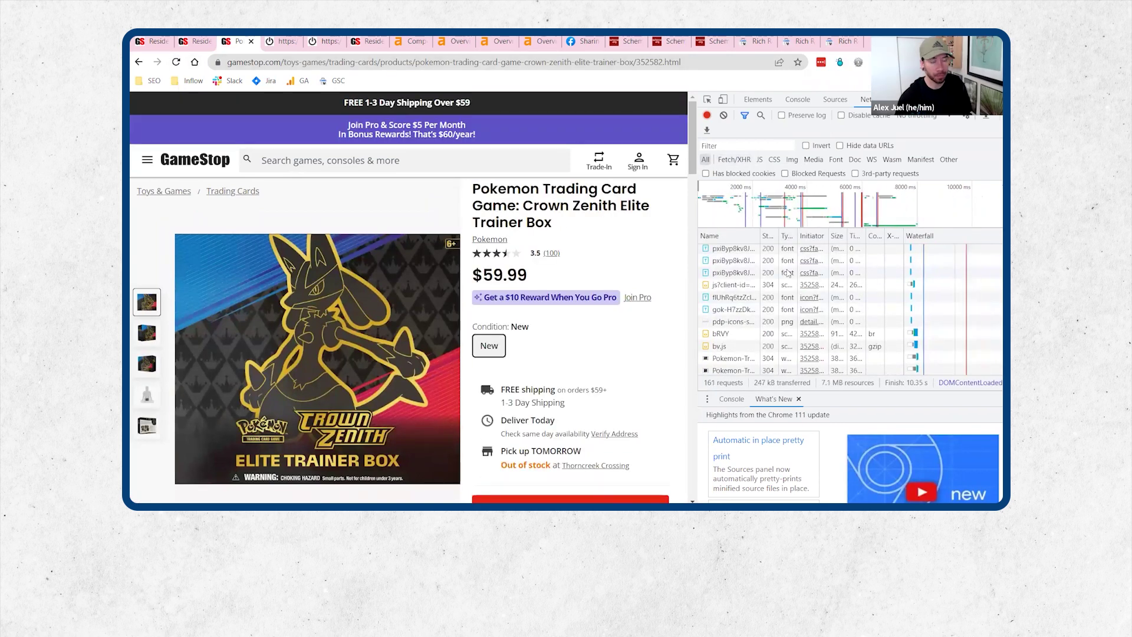
scroll(789, 273, "up", 5)
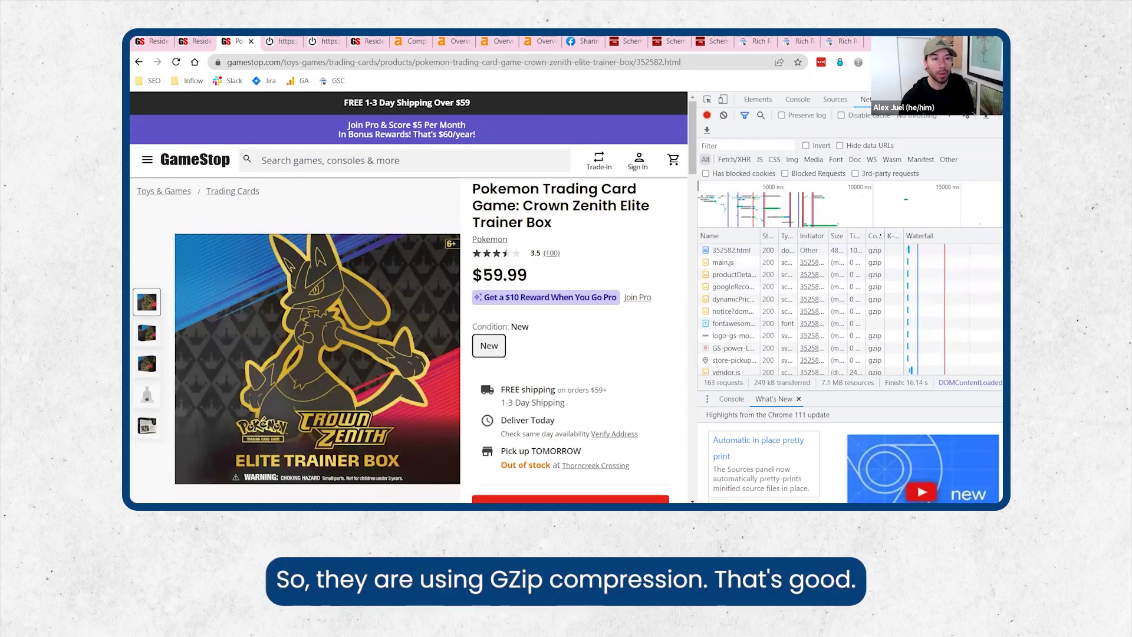
scroll(871, 309, "down", 2)
scroll(871, 309, "down", 5)
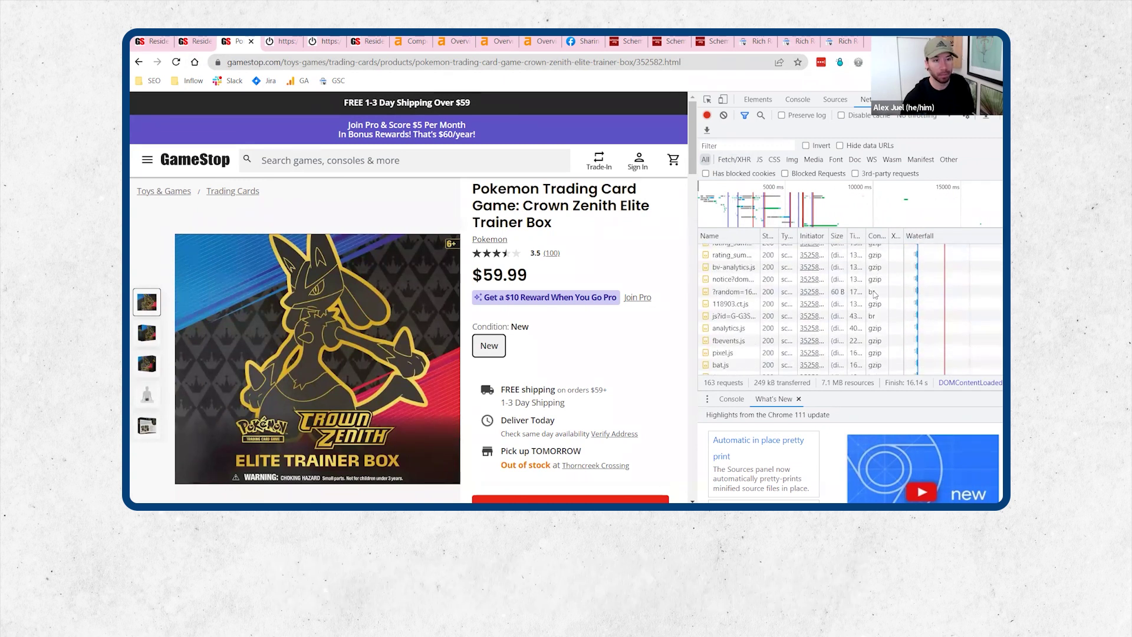
Examine the content encoding of the remaining network requests recorded for the product page
scroll(875, 295, "down", 4)
scroll(875, 295, "down", 5)
scroll(875, 295, "down", 5)
scroll(875, 294, "up", 10)
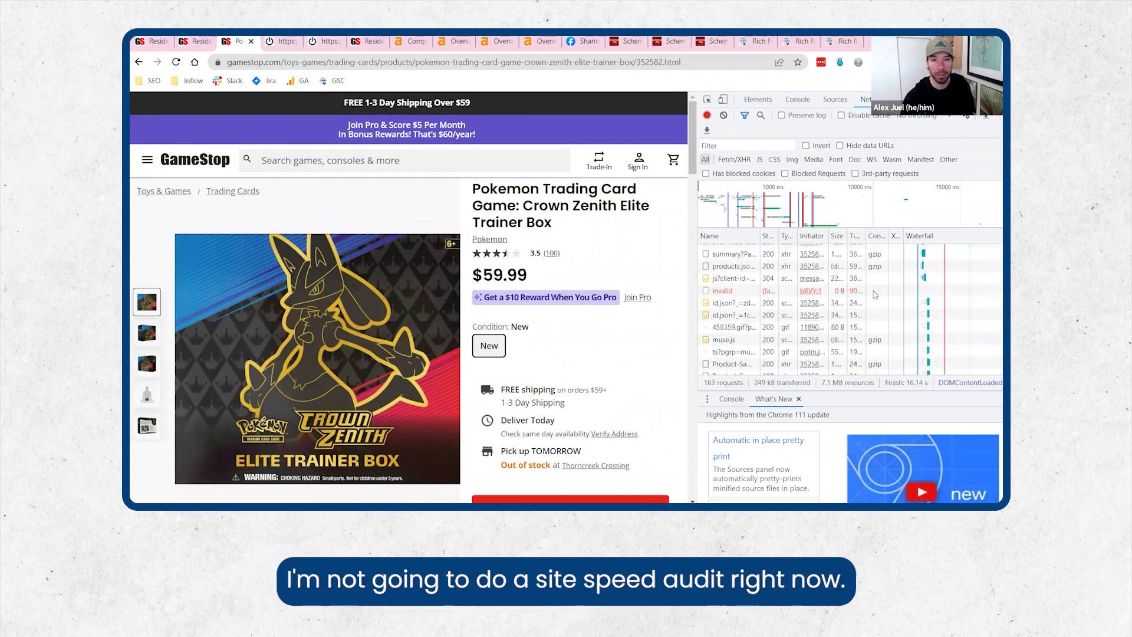
scroll(884, 286, "up", 5)
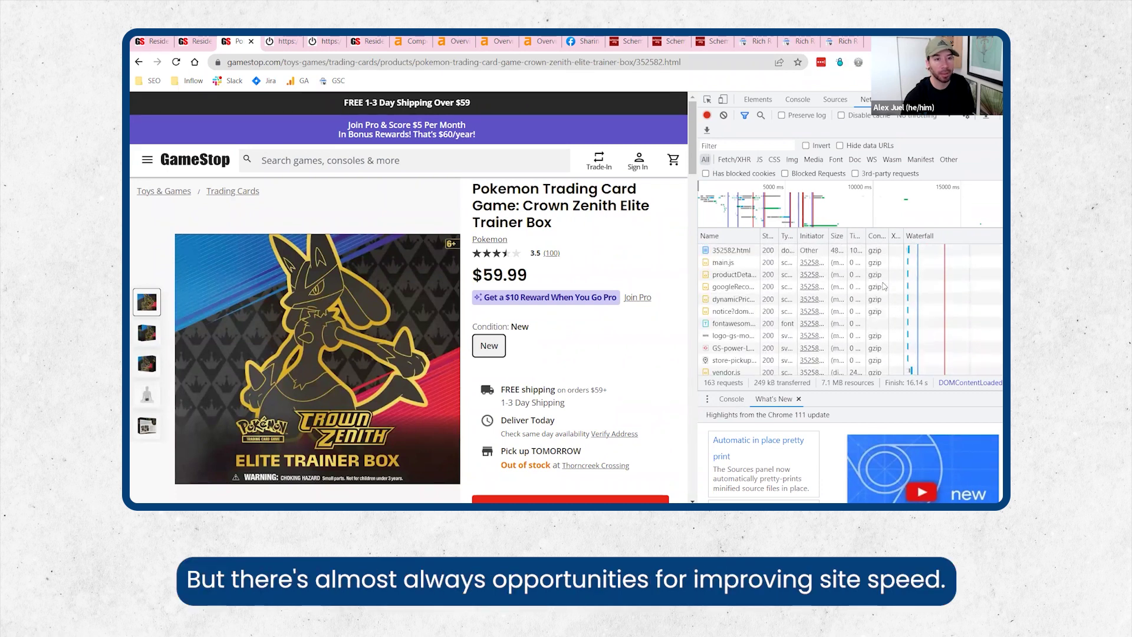
left_click(783, 223)
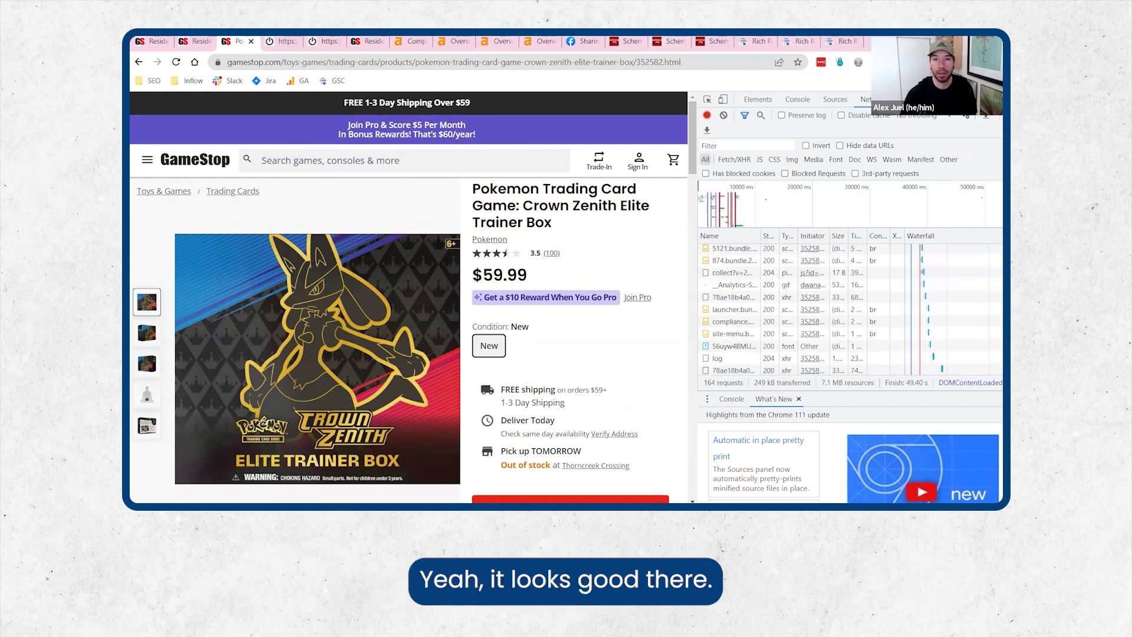
Switch to Screaming Frog and pause the gamestop.com crawl
key("super")
left_click(246, 123)
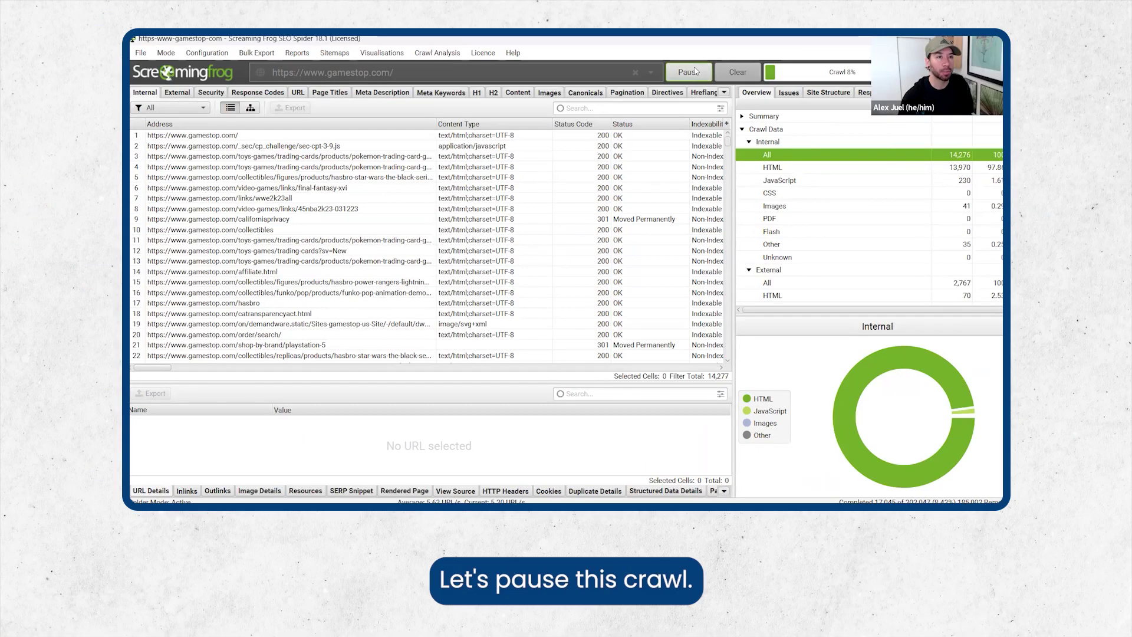
left_click(696, 71)
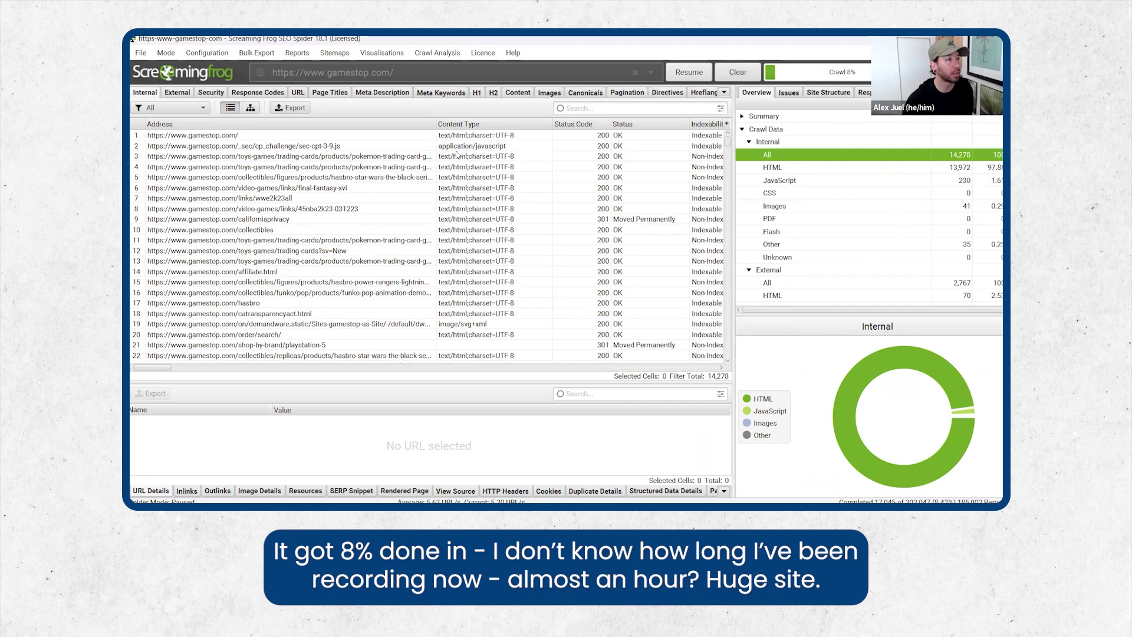
Go through the crawl's Internal resource categories from JavaScript and CSS down to Unknown
scroll(793, 159, "down", 1)
left_click(793, 160)
left_click(794, 173)
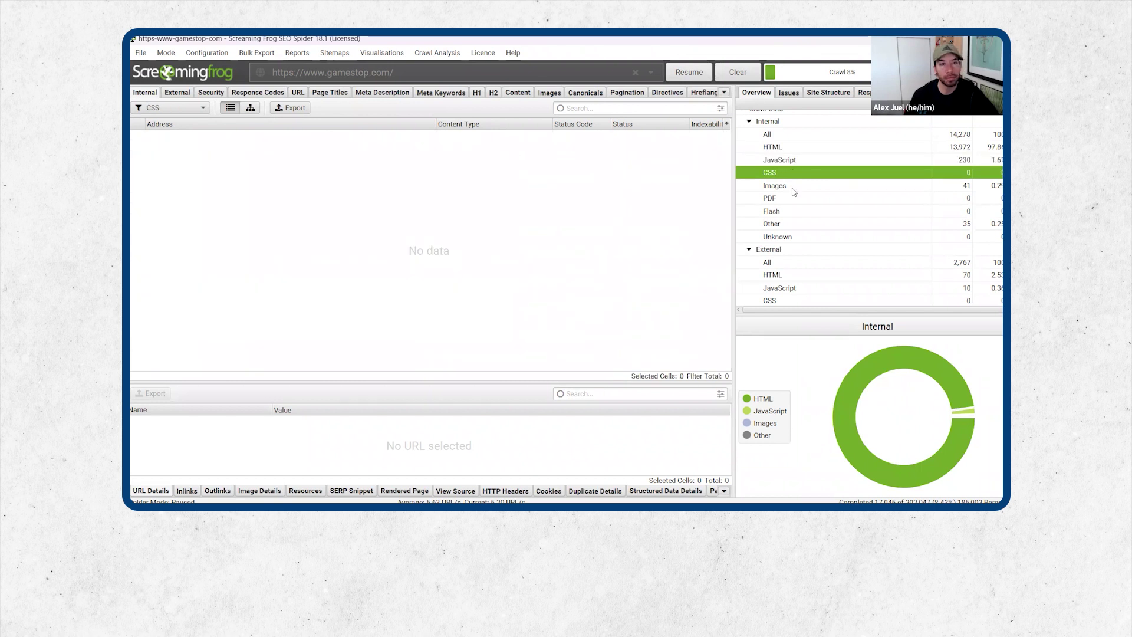
key("Down")
key("Down")
key("Down")
key("Down")
key("Down")
scroll(808, 195, "up", 1)
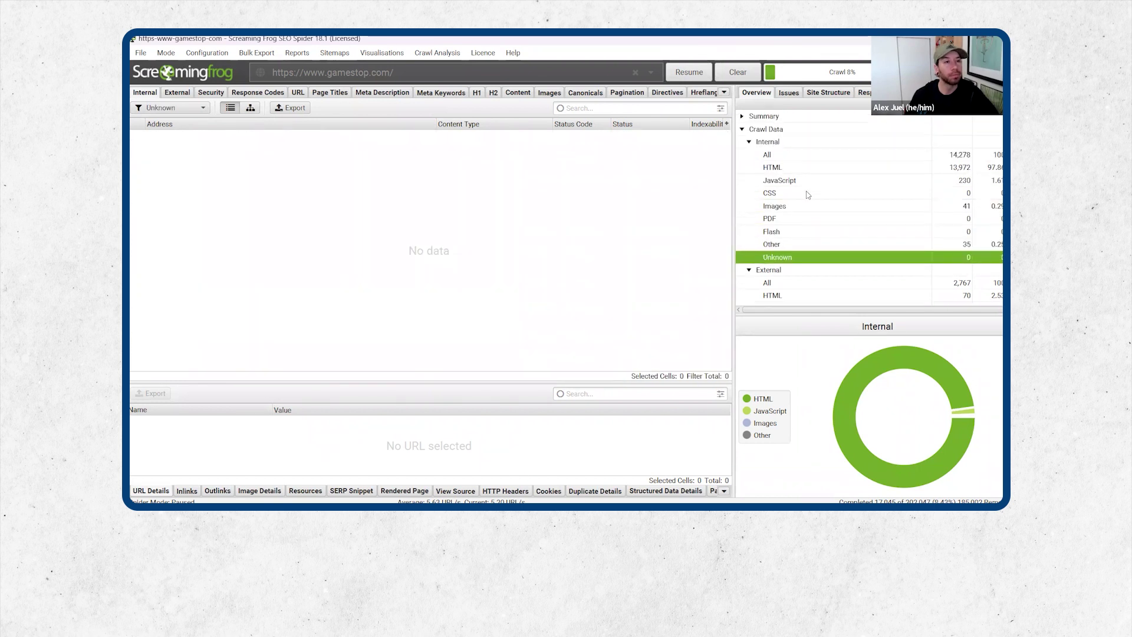
Collapse the Internal group and review the crawl's External URLs, including the HTML category
left_click(748, 143)
left_click(769, 168)
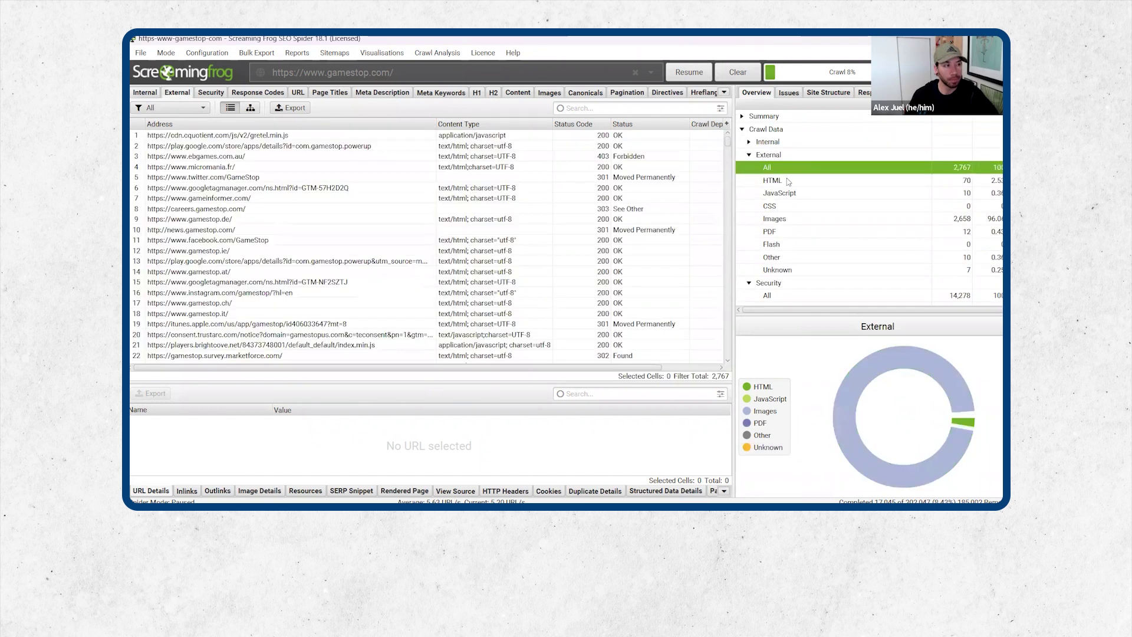
scroll(398, 191, "down", 7)
scroll(399, 191, "down", 20)
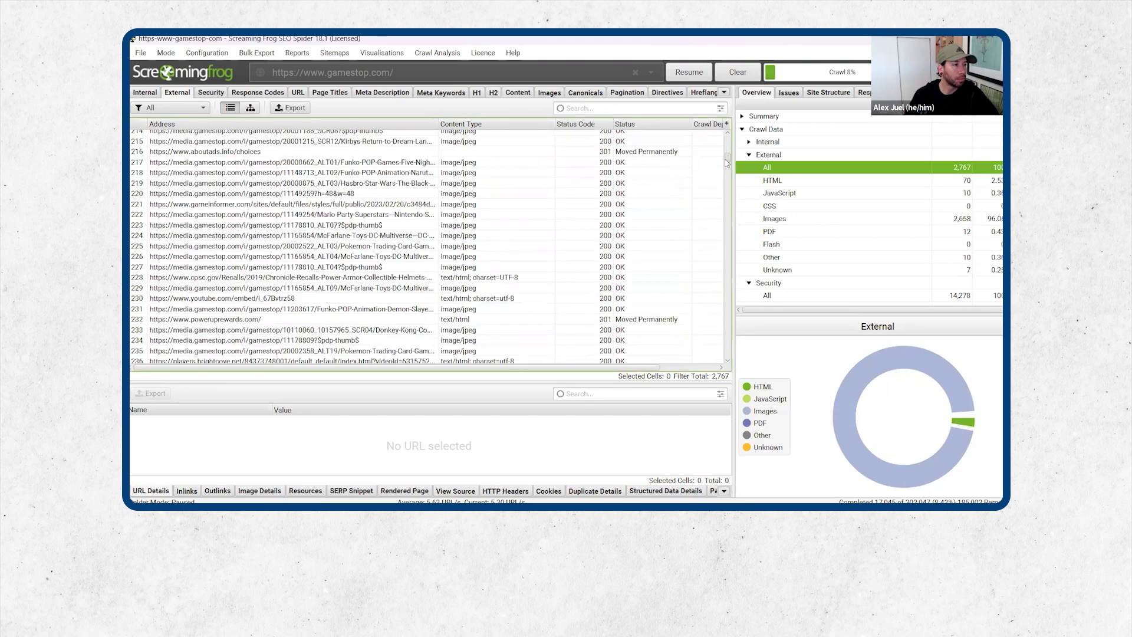
scroll(413, 247, "up", 20)
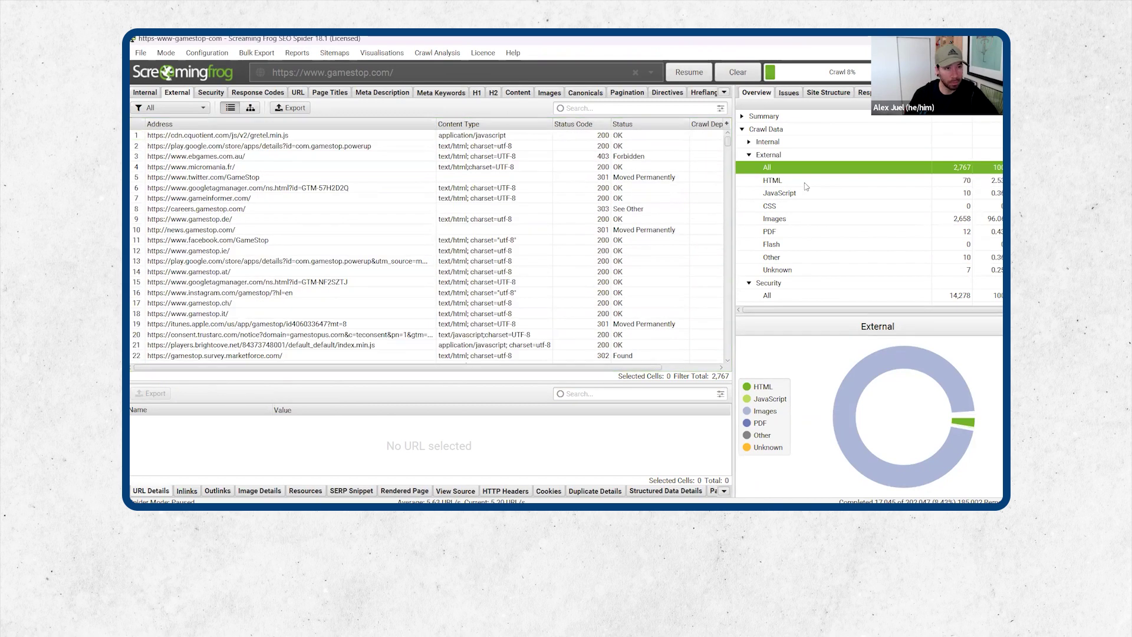
left_click(772, 180)
left_click(750, 154)
Step through the crawl's Security checks, including Missing HSTS Header, down to Bad Content Type
left_click(818, 180)
left_click(817, 193)
left_click(822, 206)
key("Down")
key("Down")
key("Down")
key("Down")
key("Down")
key("Down")
key("Down")
key("Down")
key("Down")
key("Down")
key("Down")
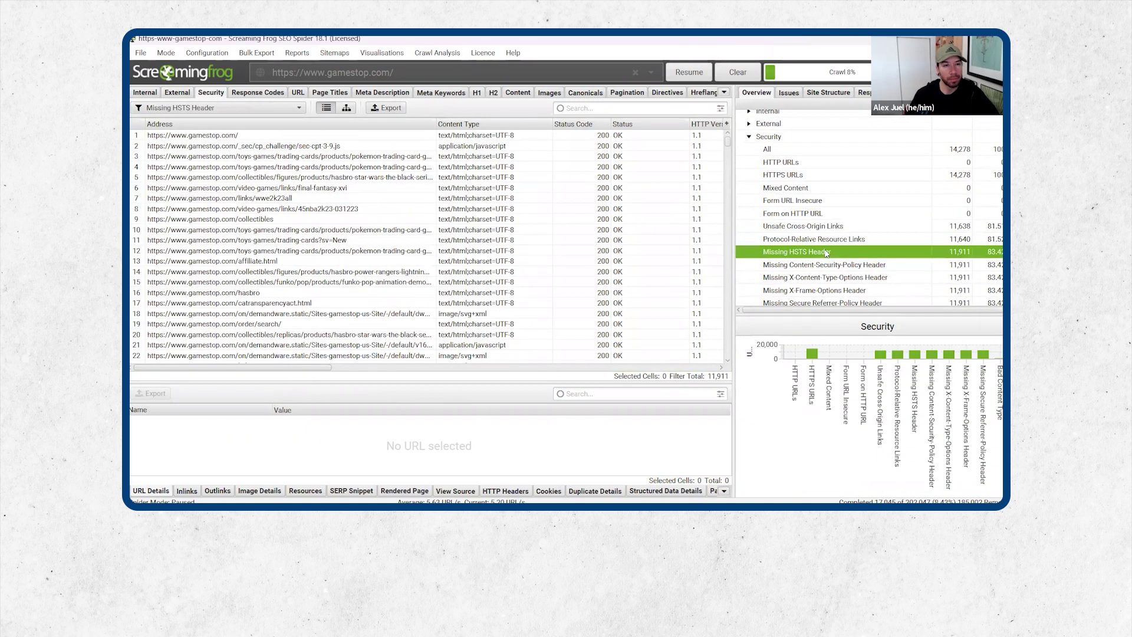
Open the Bad Content Type URL gamestop.com/deals/10.1-in in the browser, examine the page and its address, and return to the crawl
double_click(255, 135)
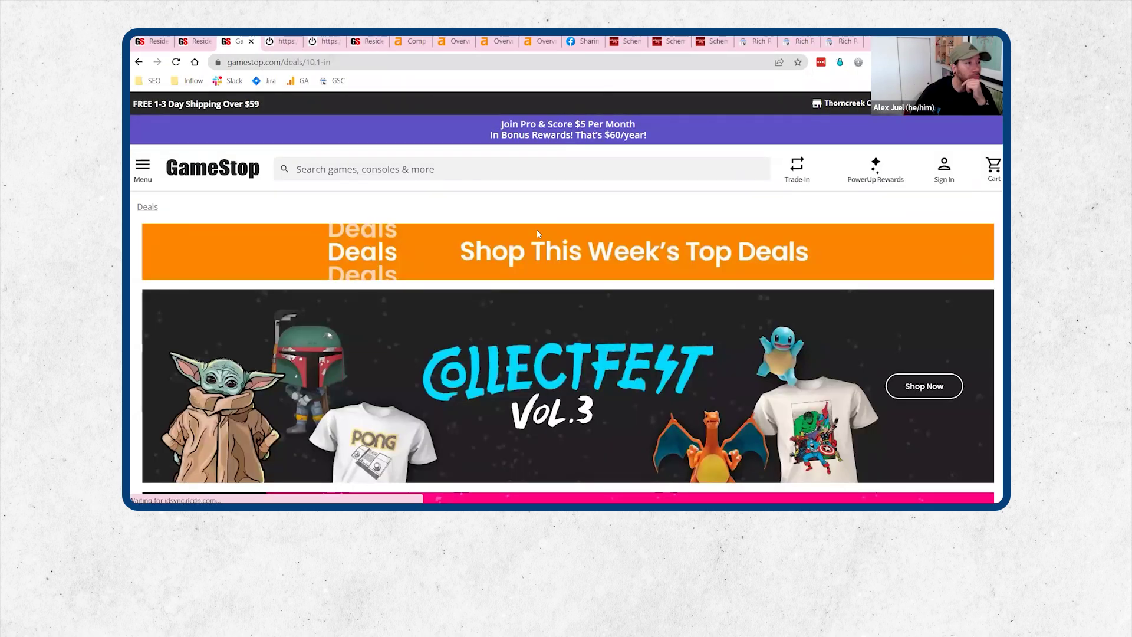
scroll(847, 119, "down", 10)
scroll(847, 119, "up", 5)
key("alt+Tab")
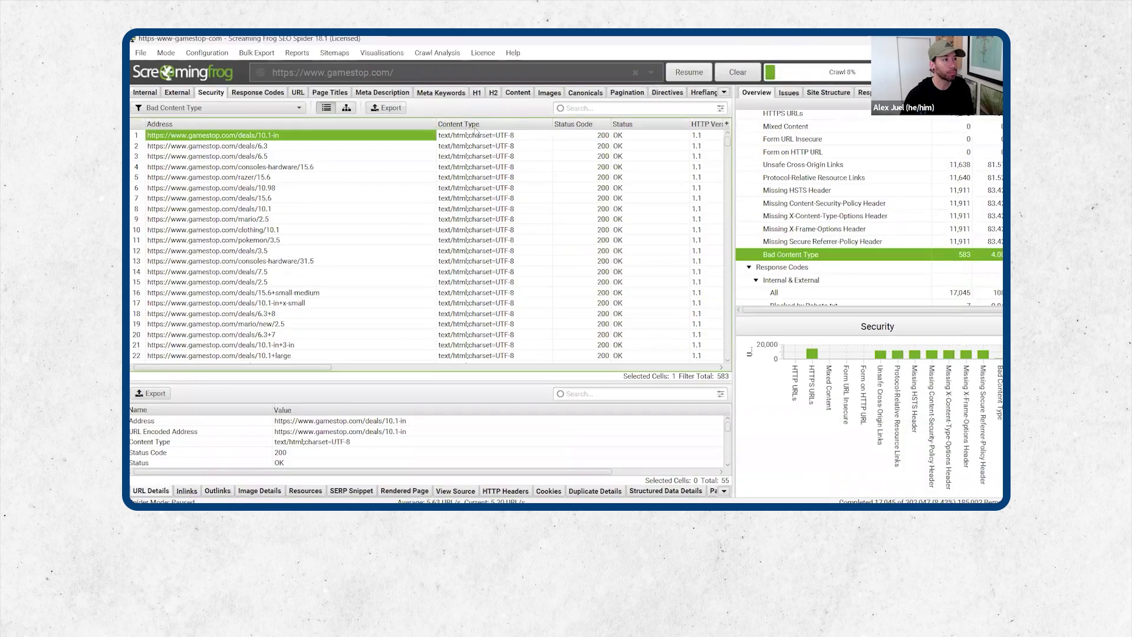
key("alt+Tab")
left_click(265, 63)
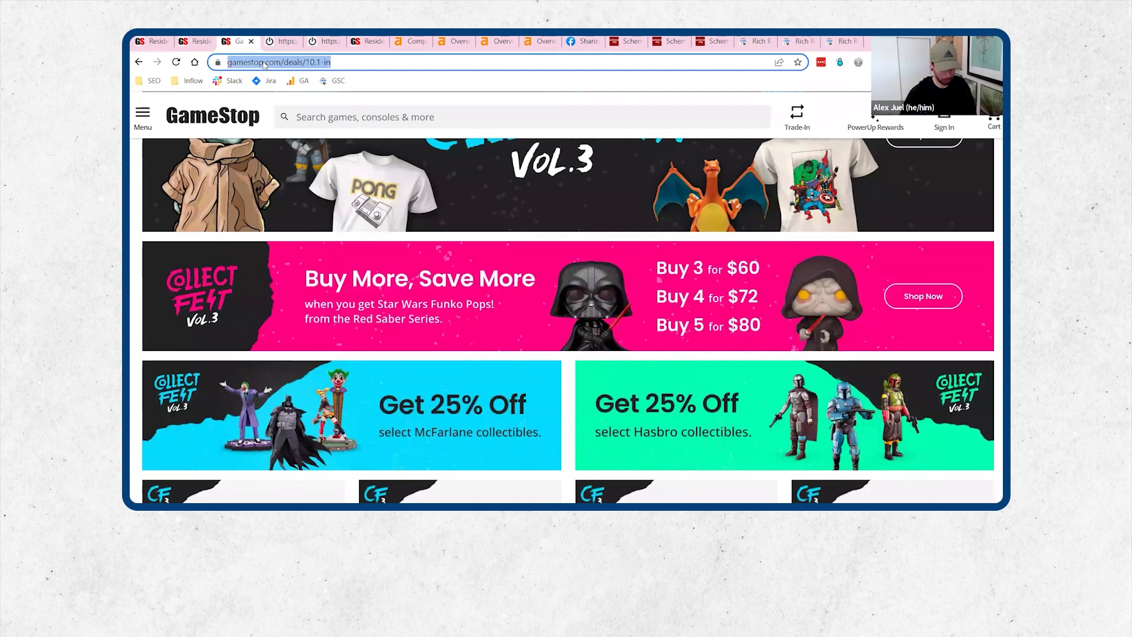
key("alt+Tab")
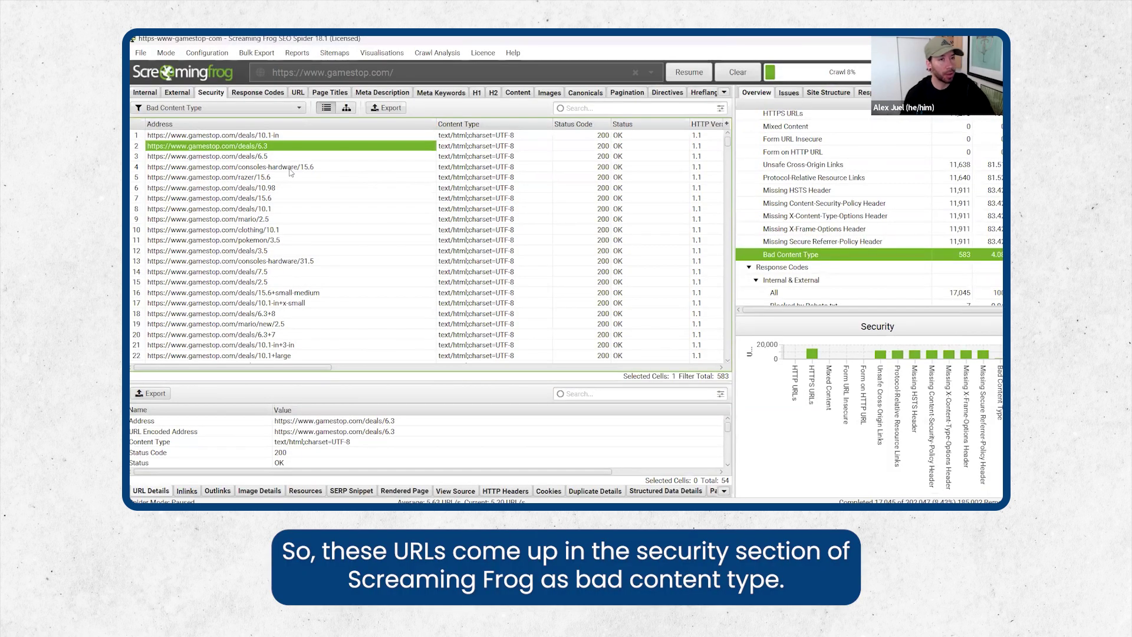
Select the deals/10.98 URL among the Bad Content Type results and list its inlinks, picking the link from the deals page
scroll(938, 203, "up", 3)
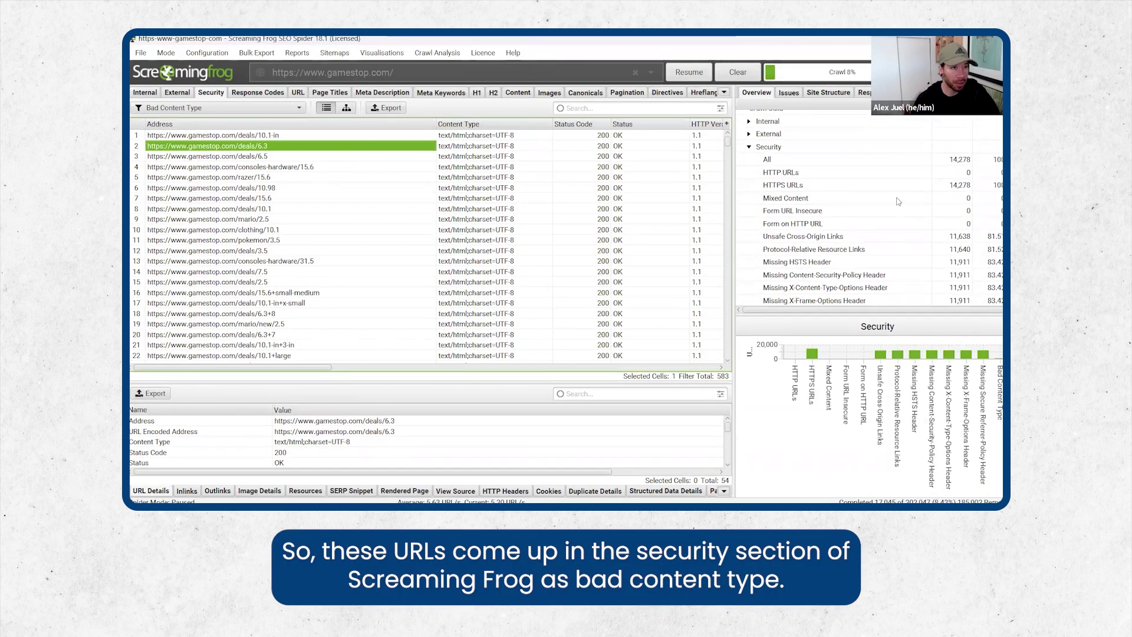
scroll(827, 167, "down", 2)
scroll(827, 167, "down", 1)
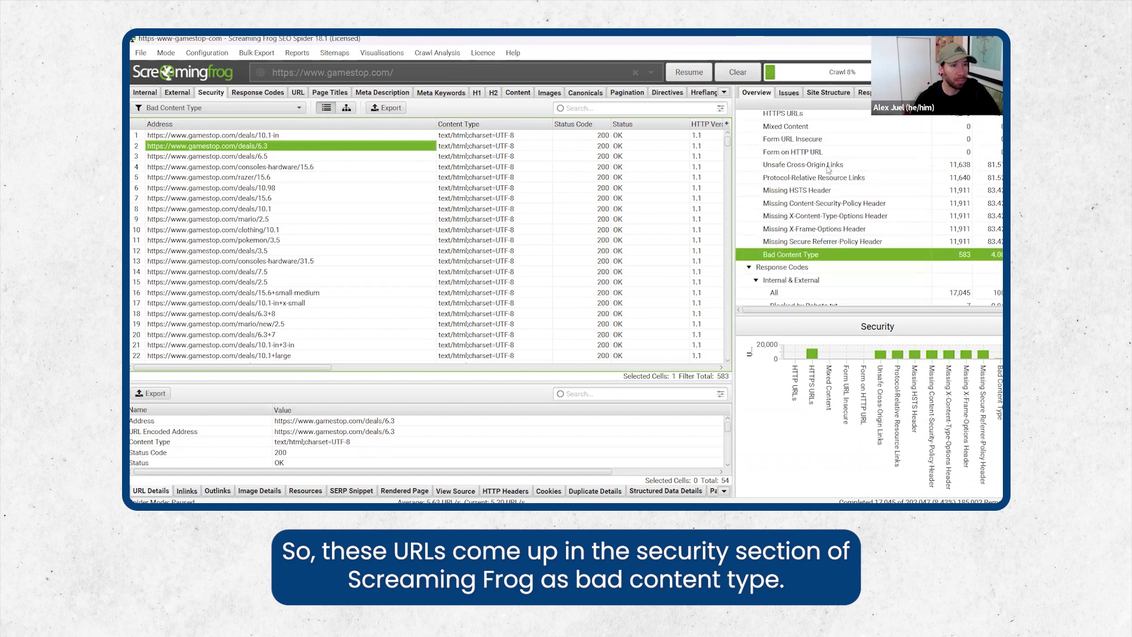
left_click(239, 177)
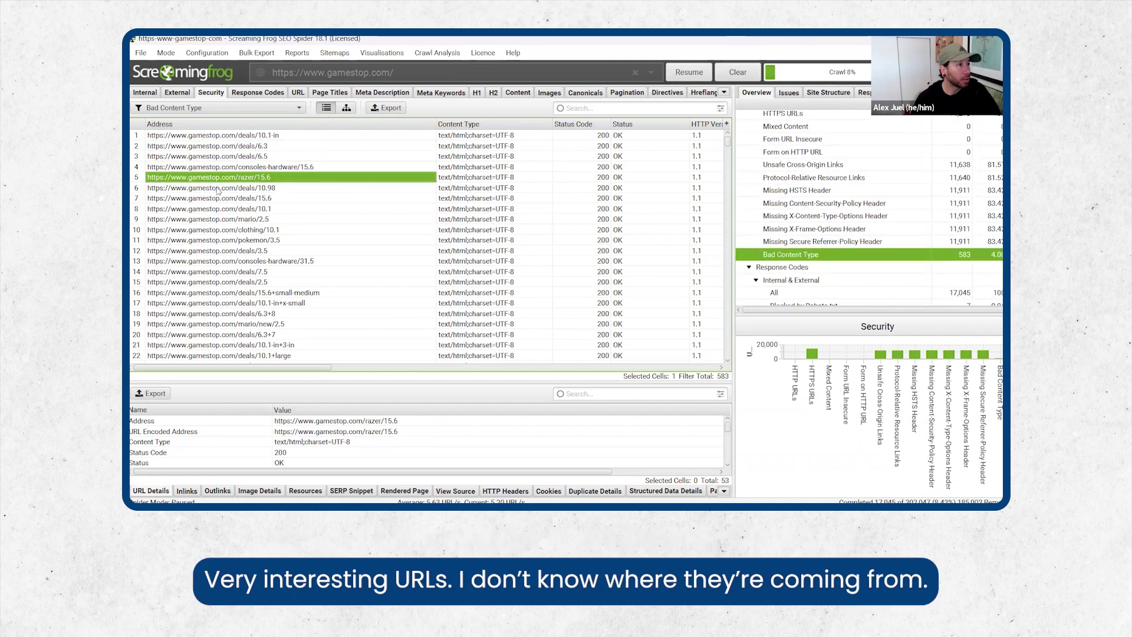
left_click(271, 188)
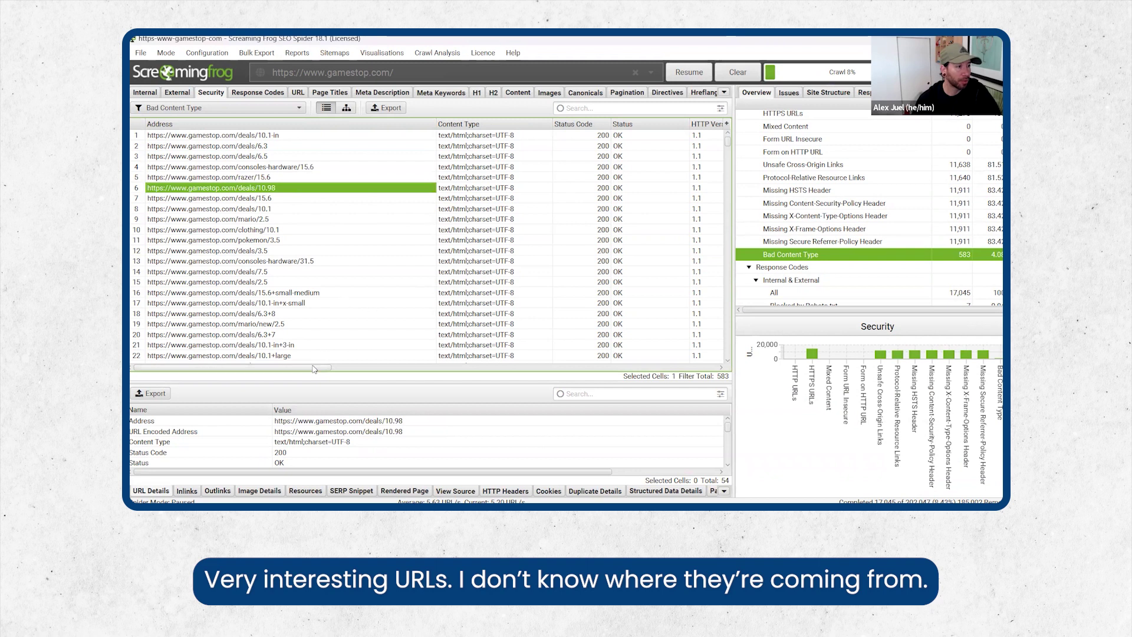
scroll(357, 439, "down", 1)
left_click(187, 492)
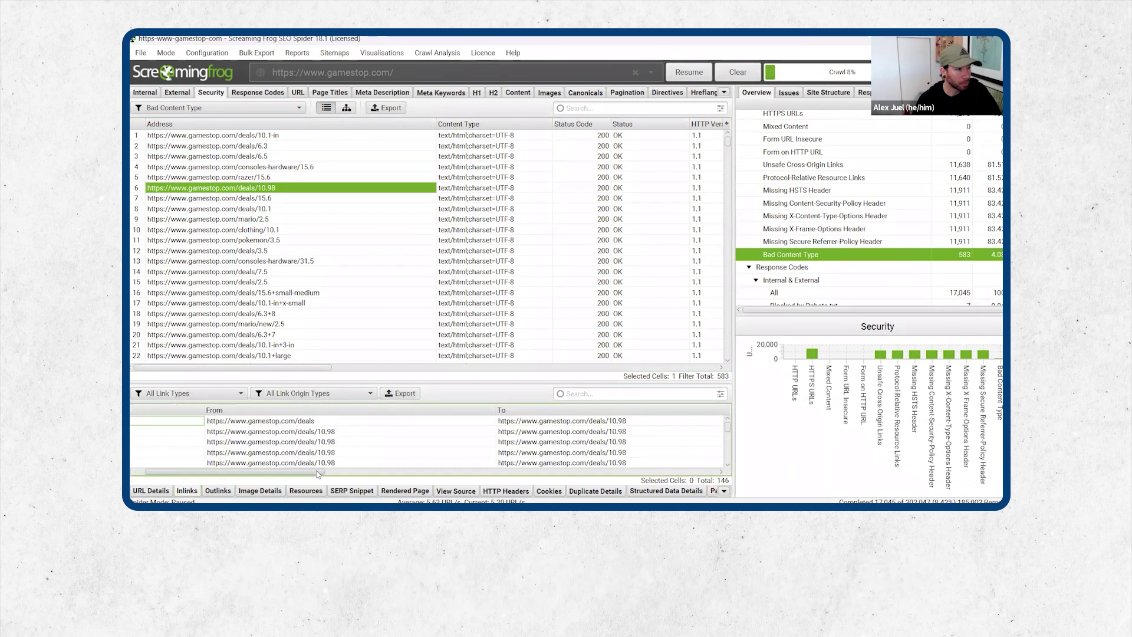
left_click_drag(397, 475, 305, 474)
left_click(319, 421)
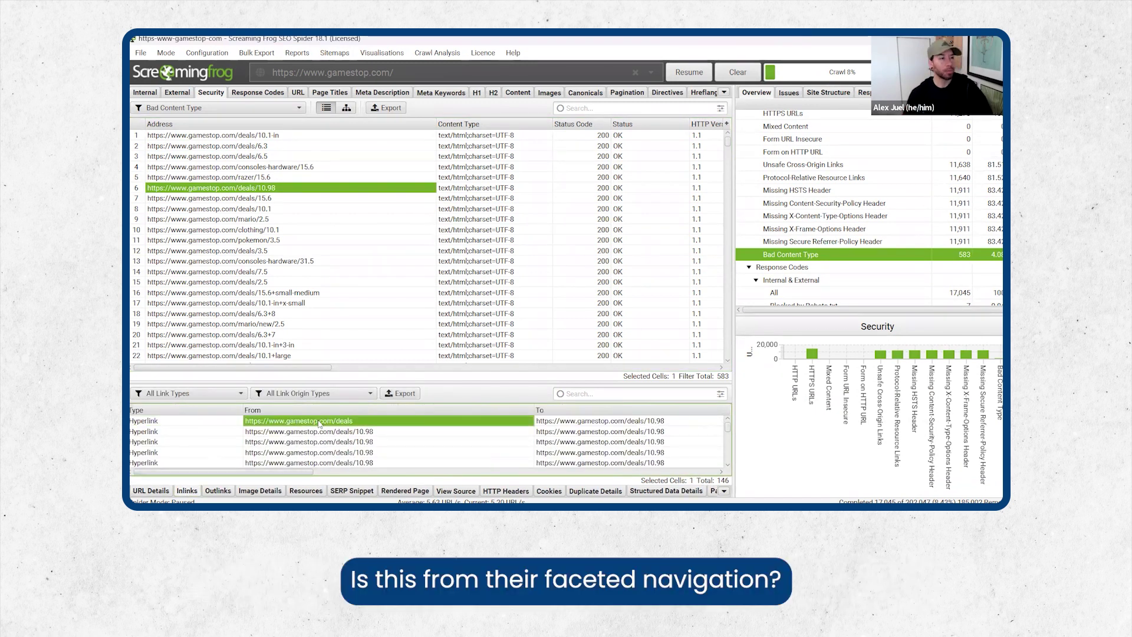
Open the gamestop.com/deals page with its product filters and check the indexability of the Bad Content Type URLs in the crawl
key("ctrl+b")
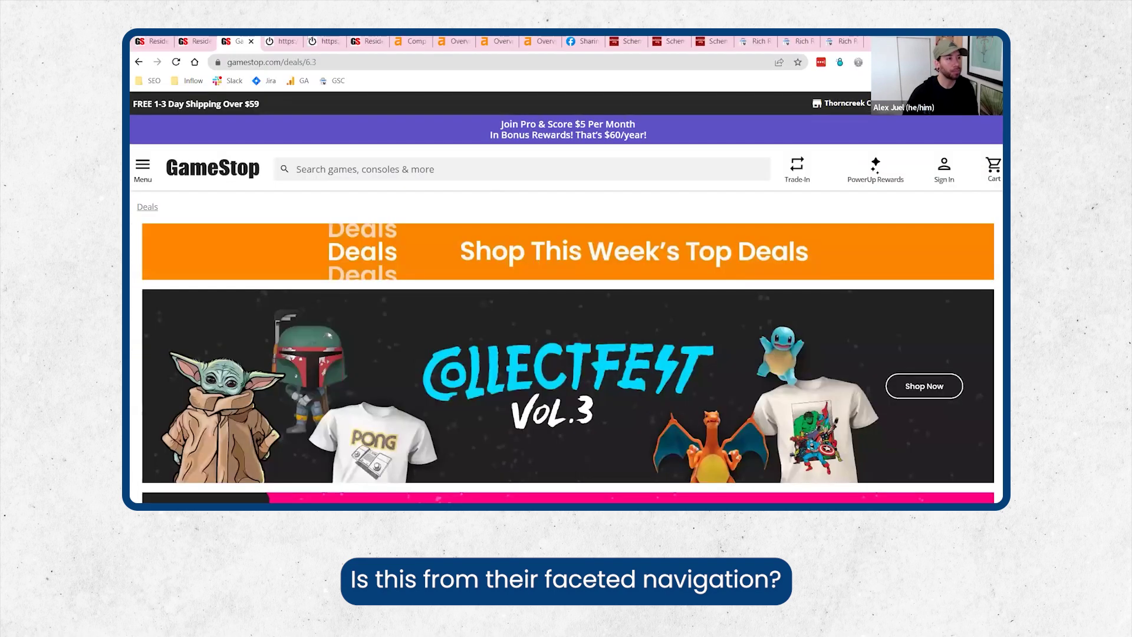
scroll(252, 354, "down", 10)
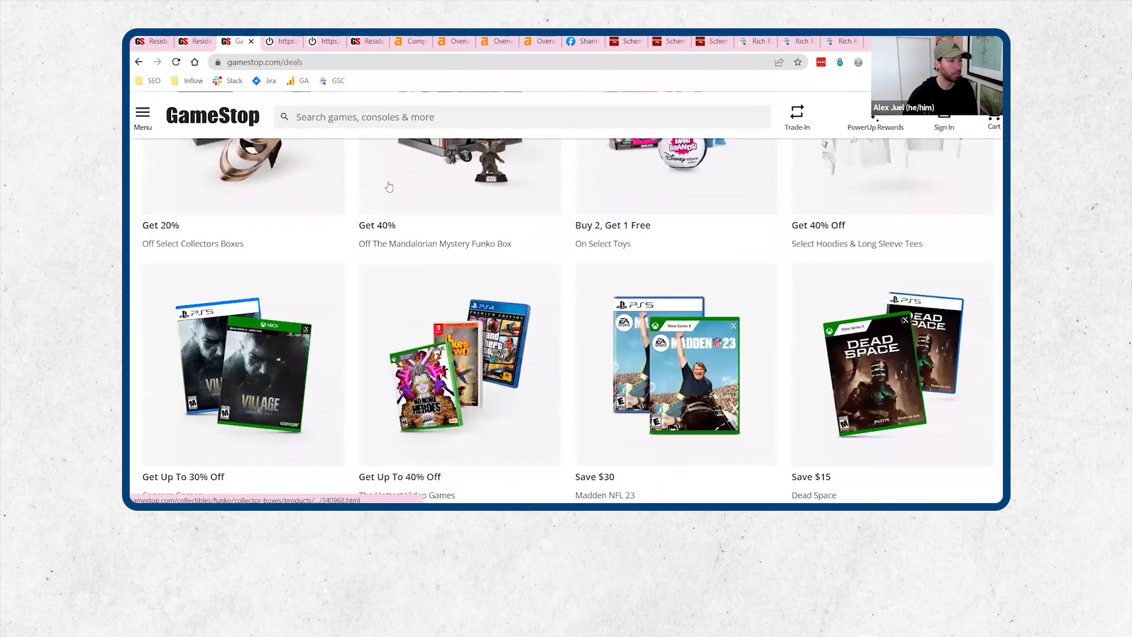
scroll(252, 391, "down", 5)
left_click(165, 189)
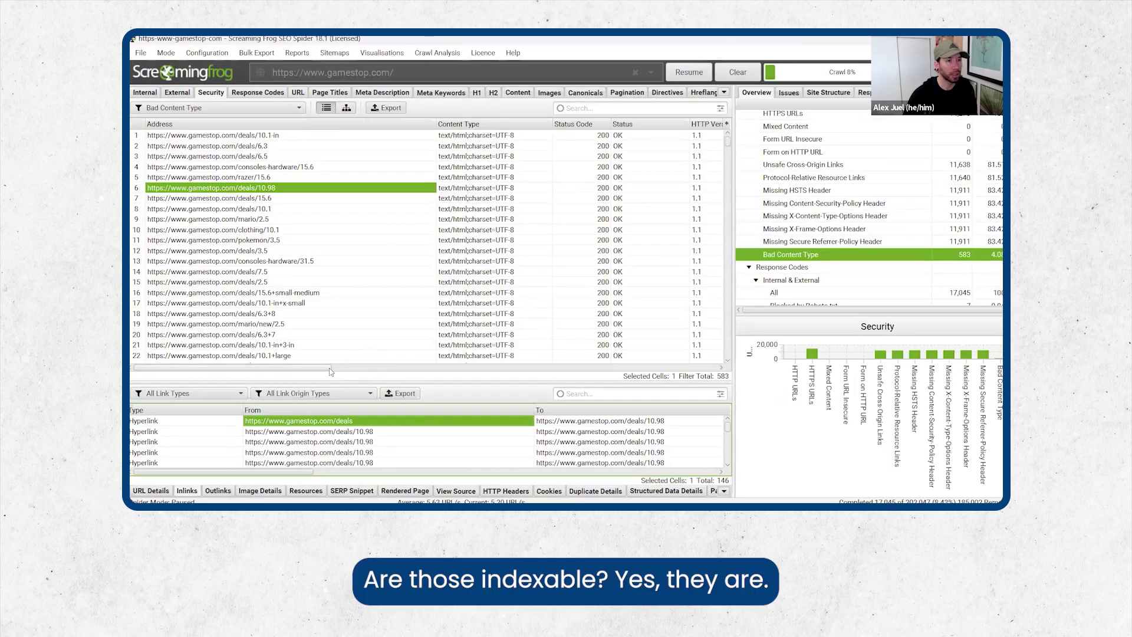
mouse_move(330, 368)
left_mouse_down()
mouse_move(413, 368)
mouse_move(333, 368)
left_mouse_up()
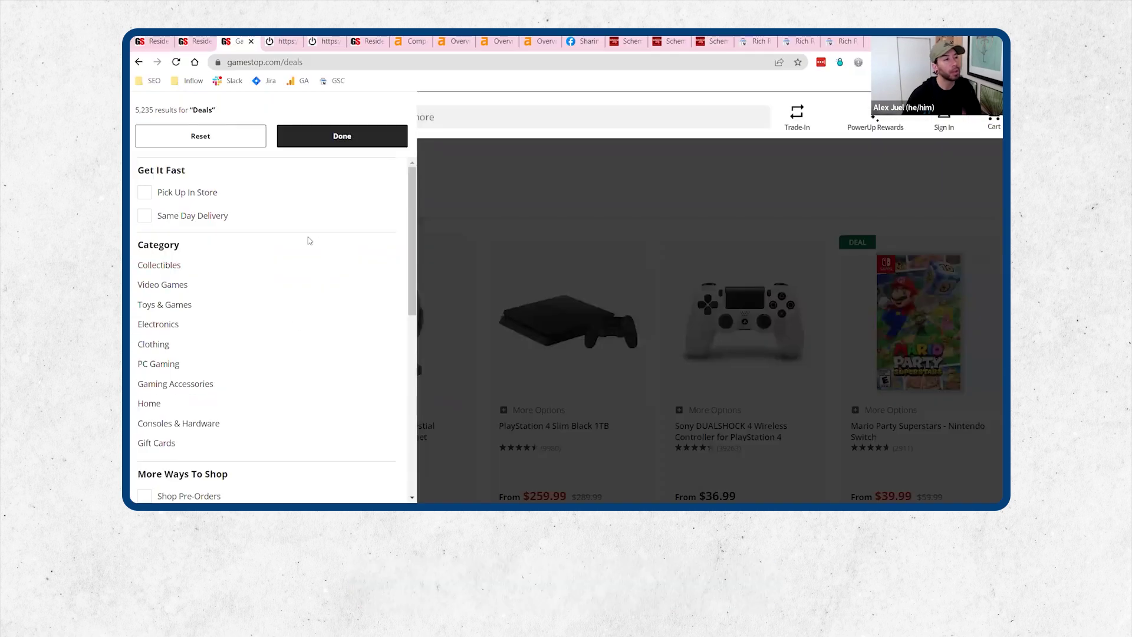
Apply the 10.98 filter option on the Deals page and check which filter group it belongs to
scroll(187, 270, "down", 7)
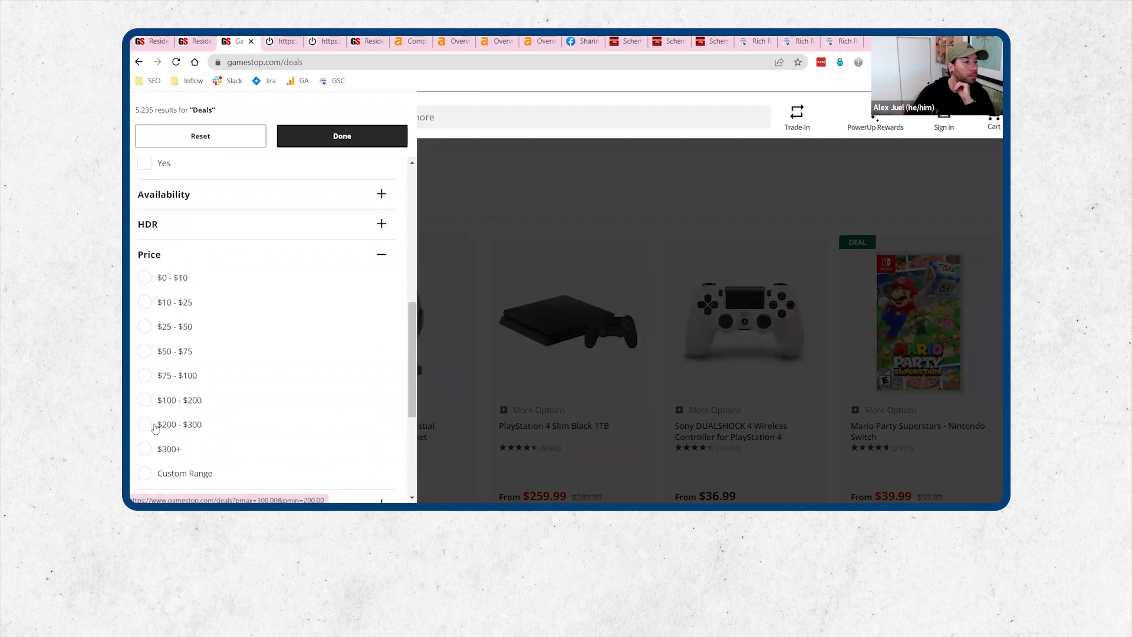
scroll(177, 448, "down", 4)
scroll(188, 459, "down", 8)
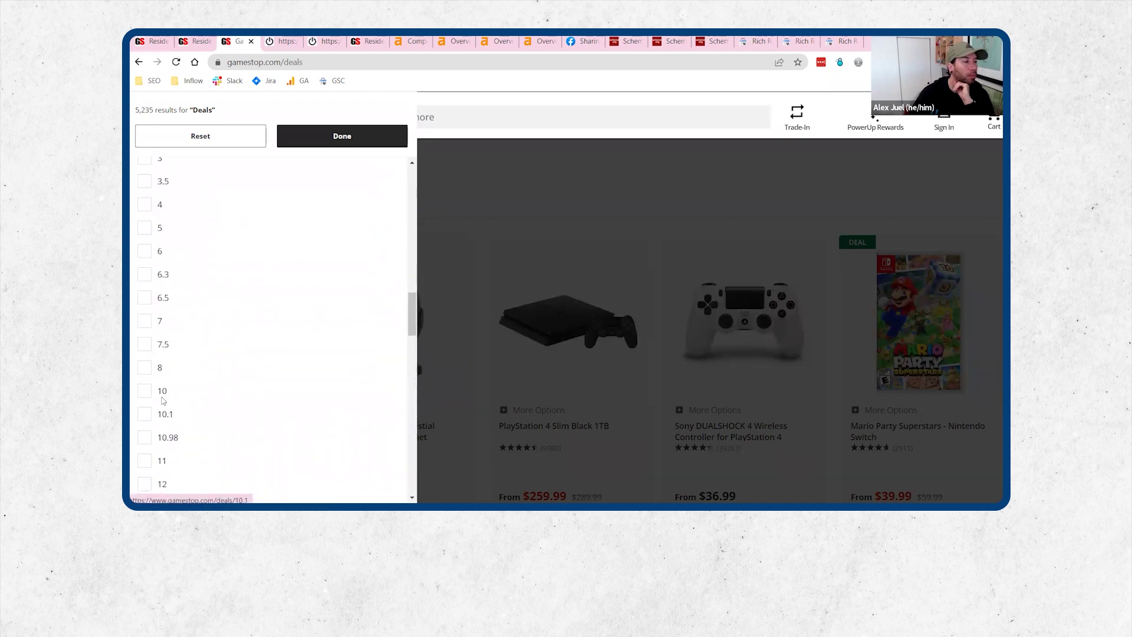
left_click(168, 187)
scroll(233, 175, "up", 10)
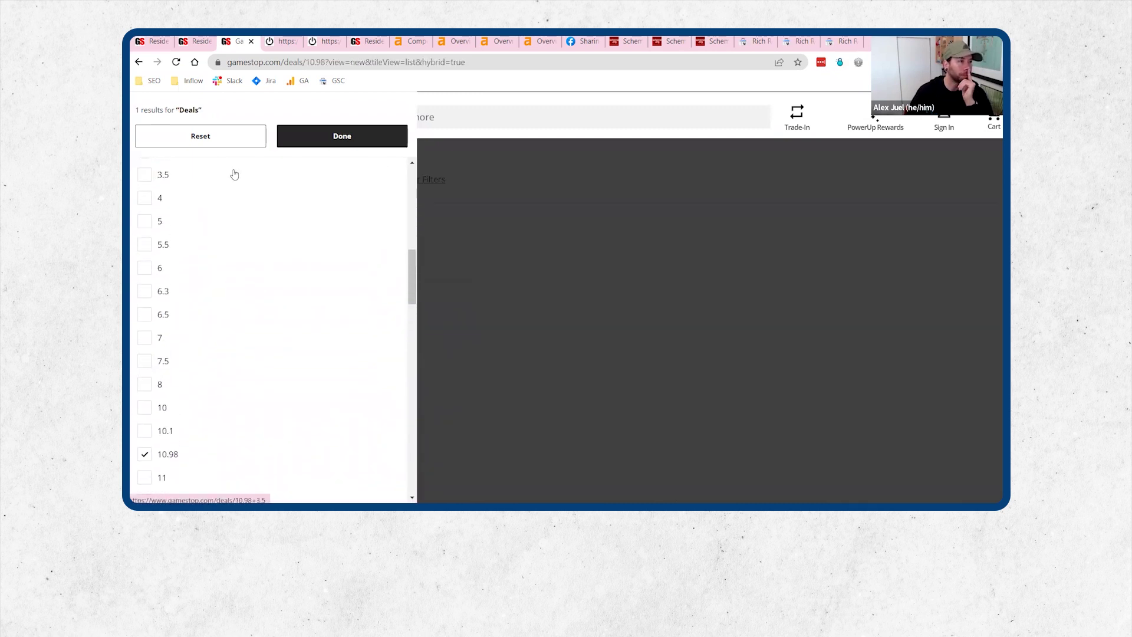
left_click(343, 288)
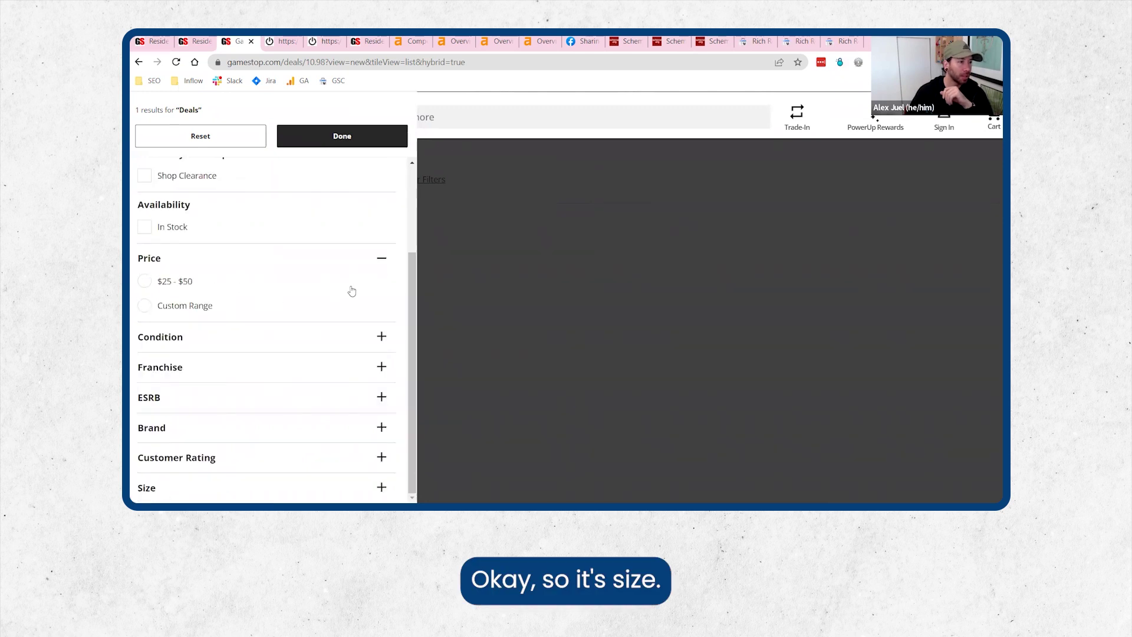
Close the filters and run SEO Minion's on-page analysis on the 10.98 page to check its canonical and meta robots
left_click(365, 149)
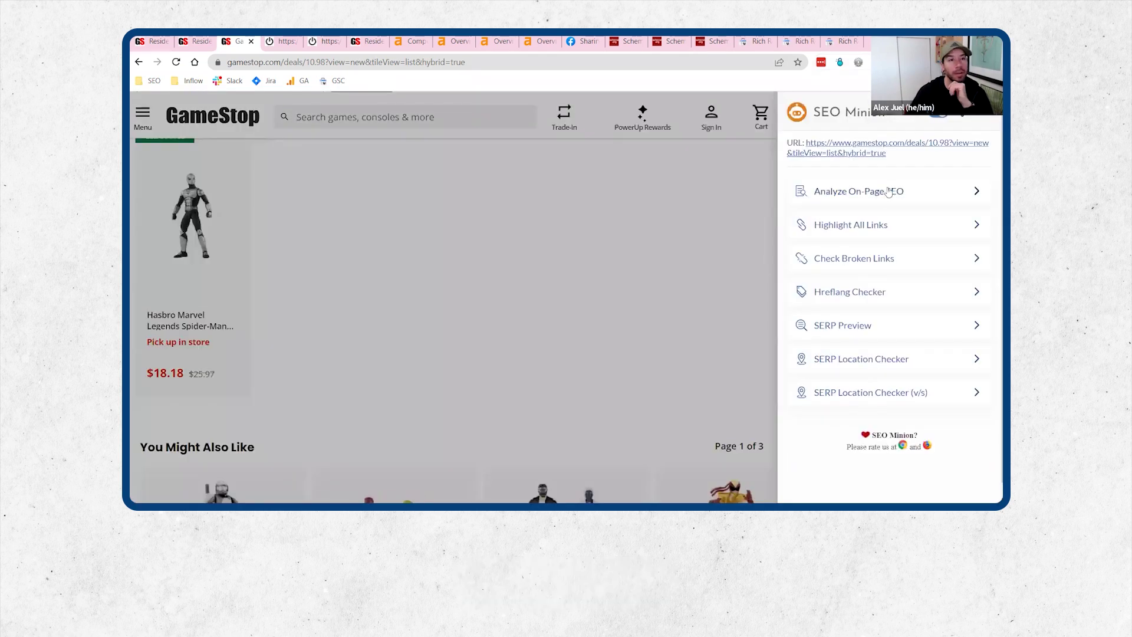
left_click(859, 190)
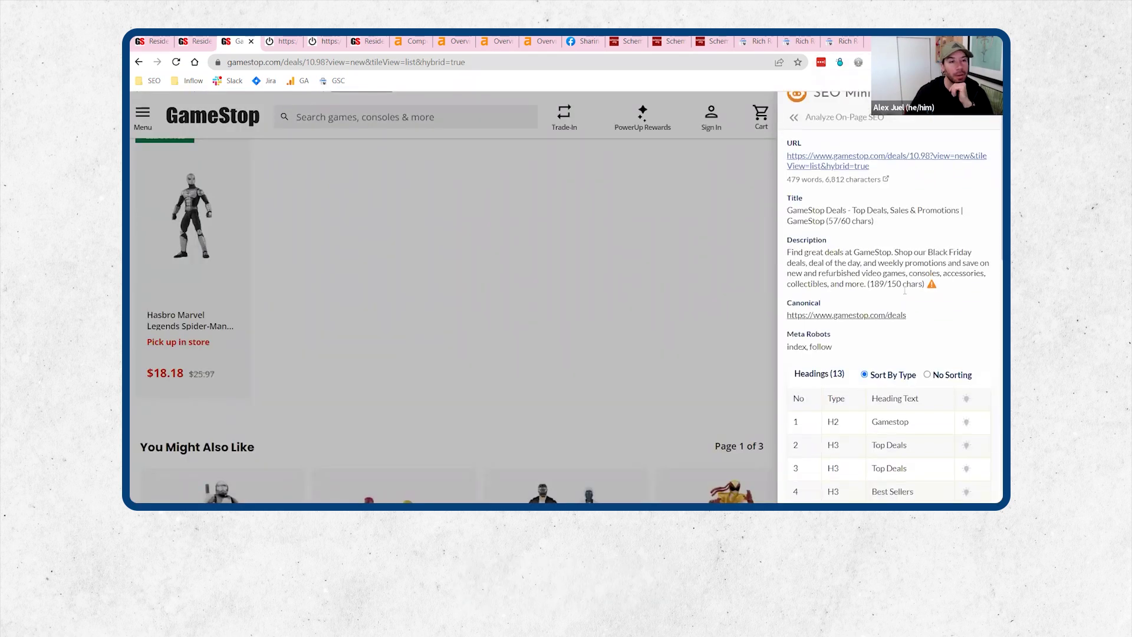
scroll(941, 313, "down", 1)
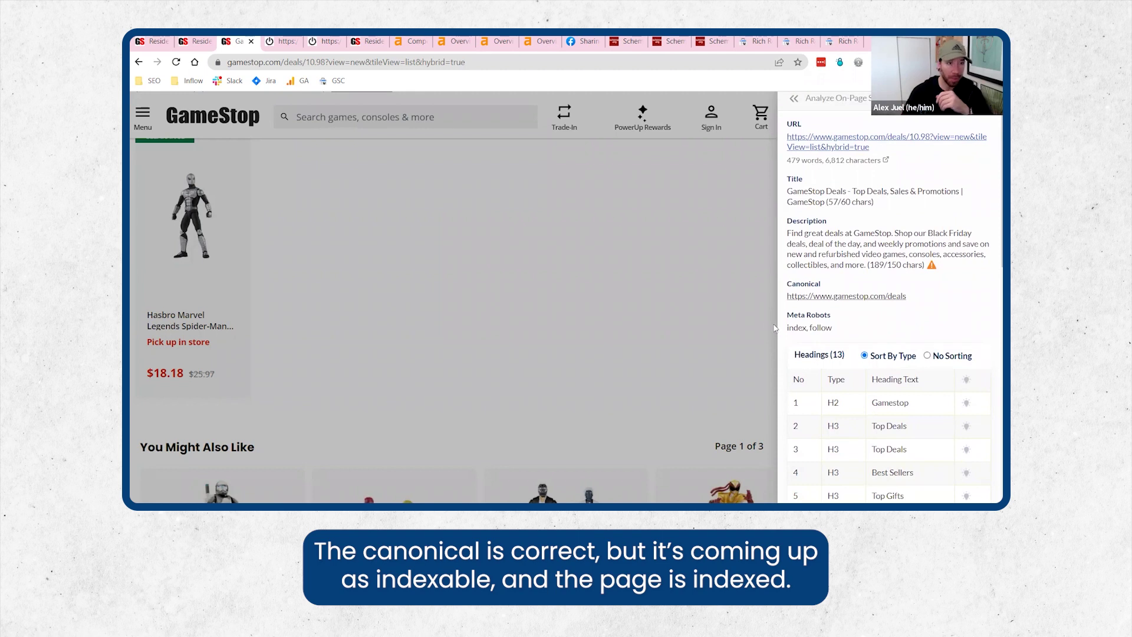
left_click_drag(229, 62, 373, 114)
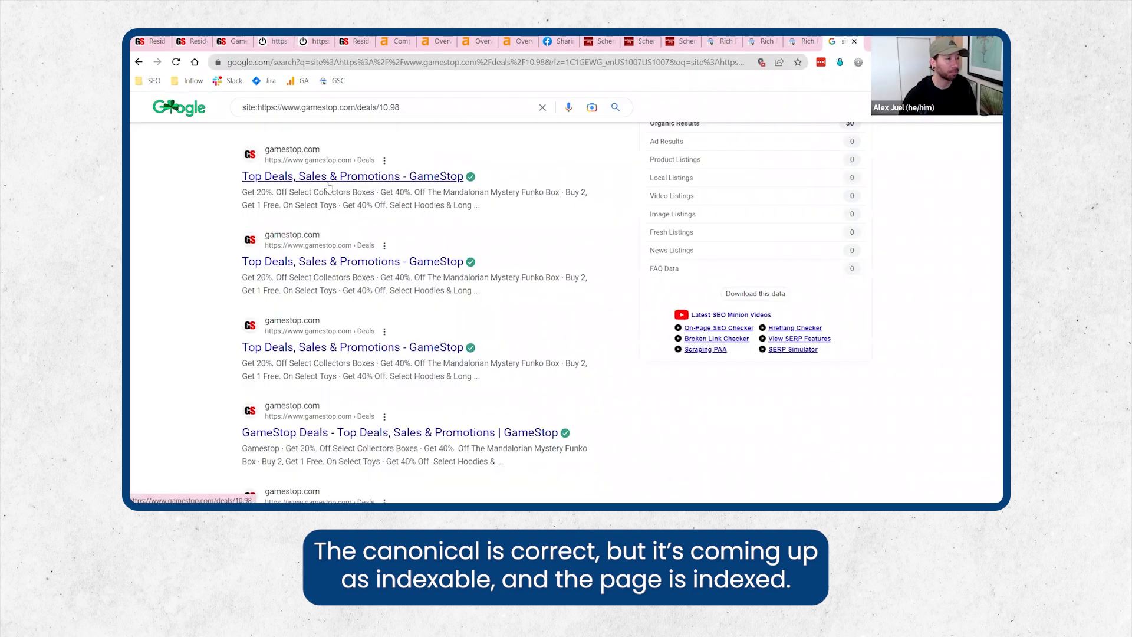
scroll(319, 230, "down", 2)
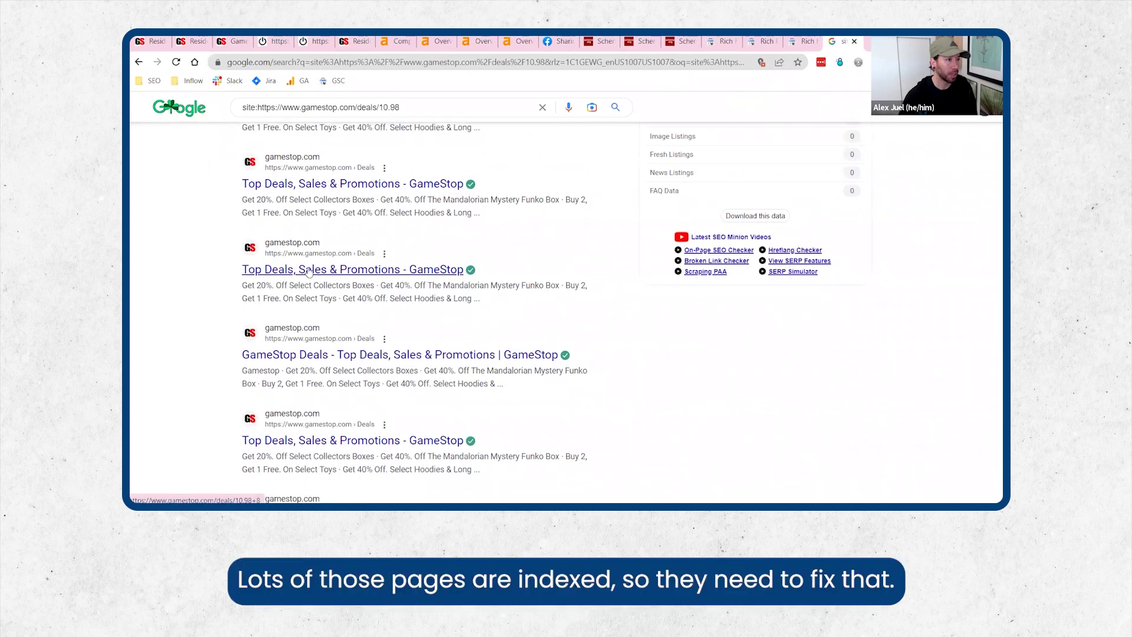
scroll(309, 272, "down", 2)
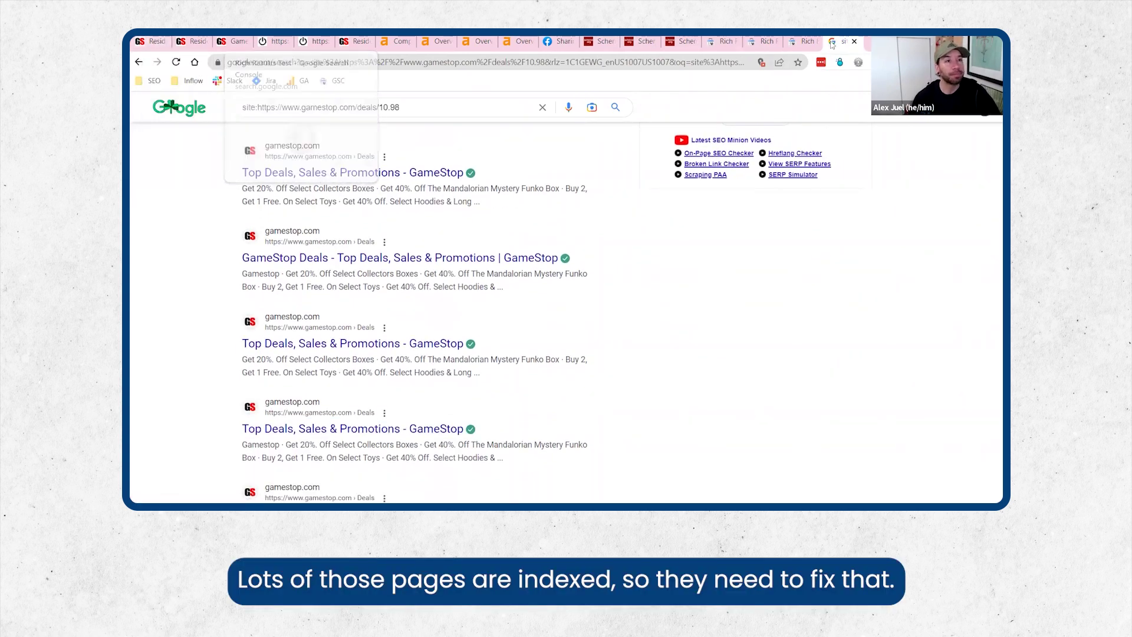
Switch to Screaming Frog and list the No Response URLs under the internal and external response codes
key("alt+Tab")
scroll(767, 177, "up", 2)
left_click(749, 147)
left_click(787, 185)
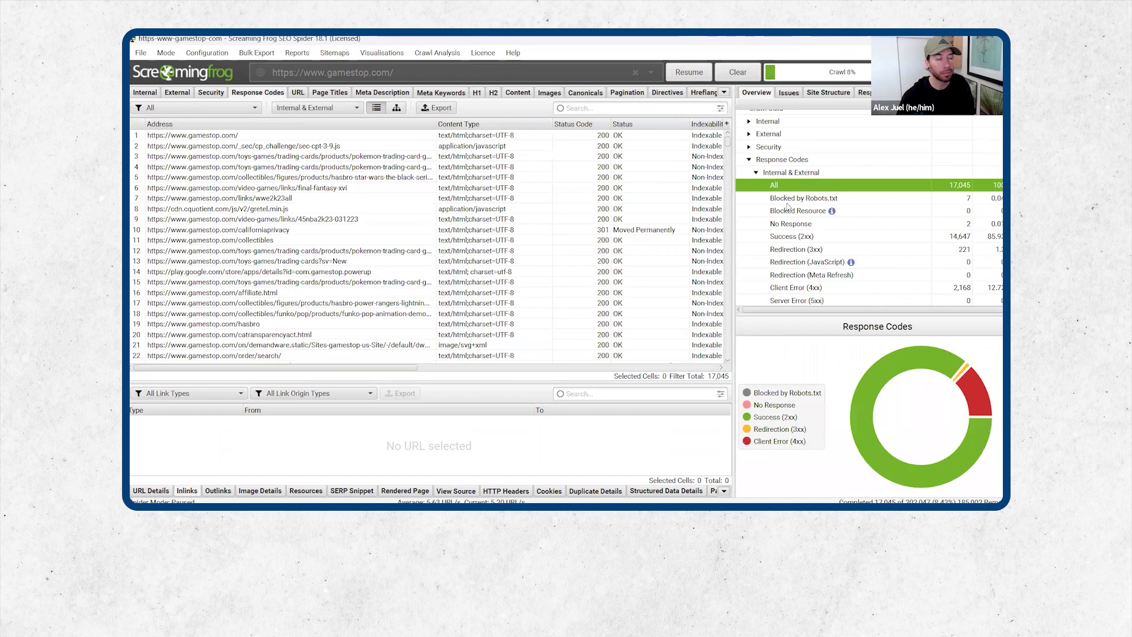
left_click(787, 200)
key("Down")
key("Down")
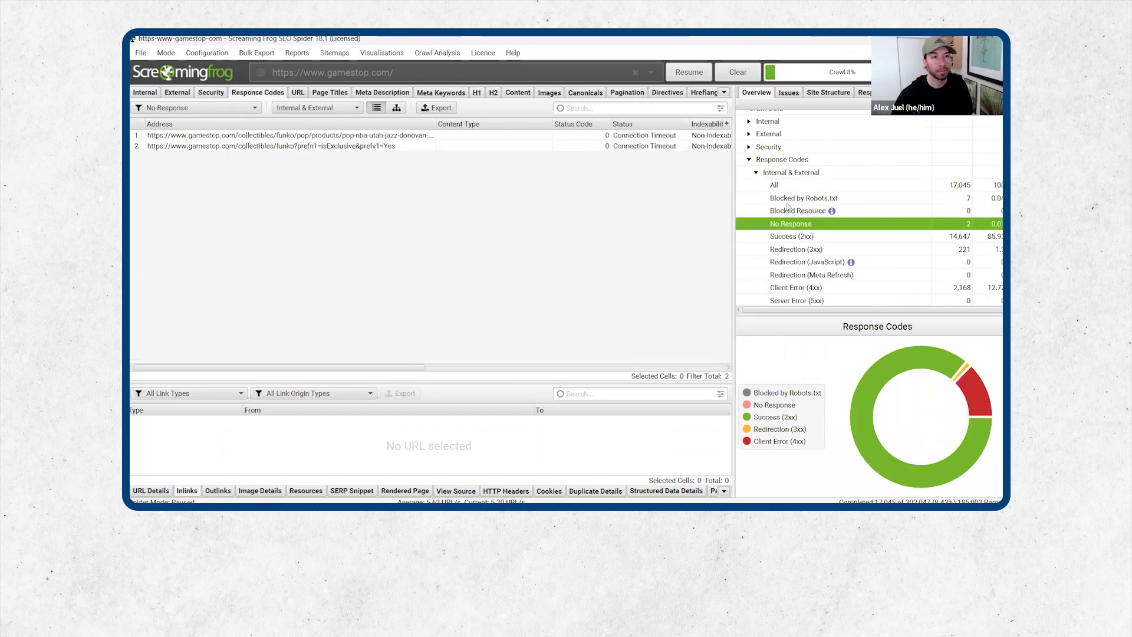
Open the first No Response URL, a Funko POP product page, in the browser to check that it loads, and return to the crawl
left_click(273, 137)
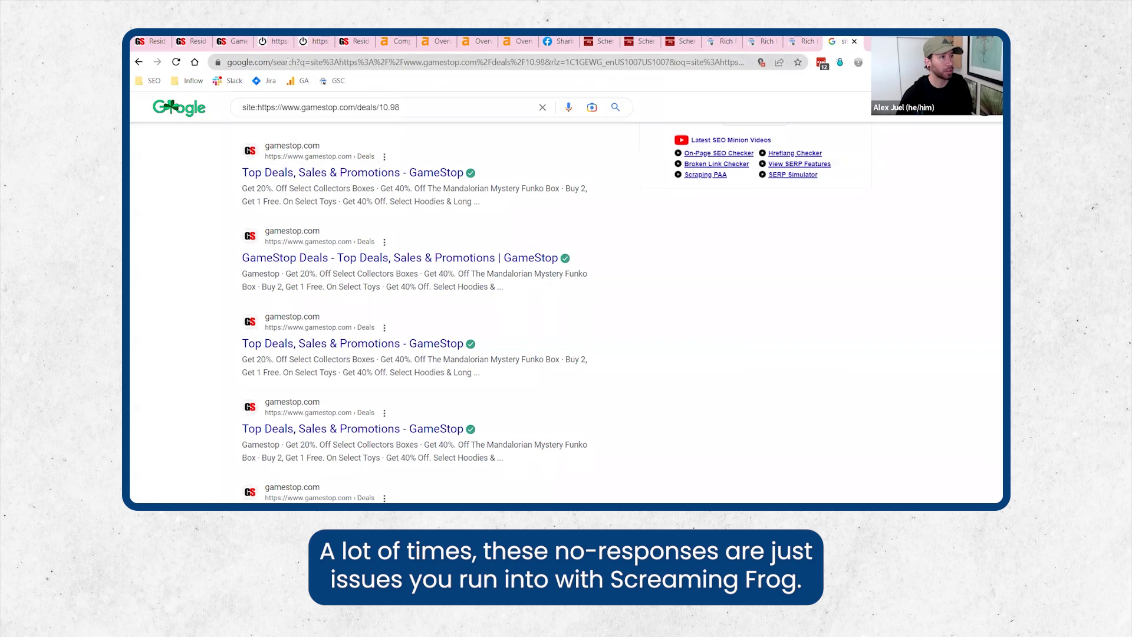
triple_click(288, 62)
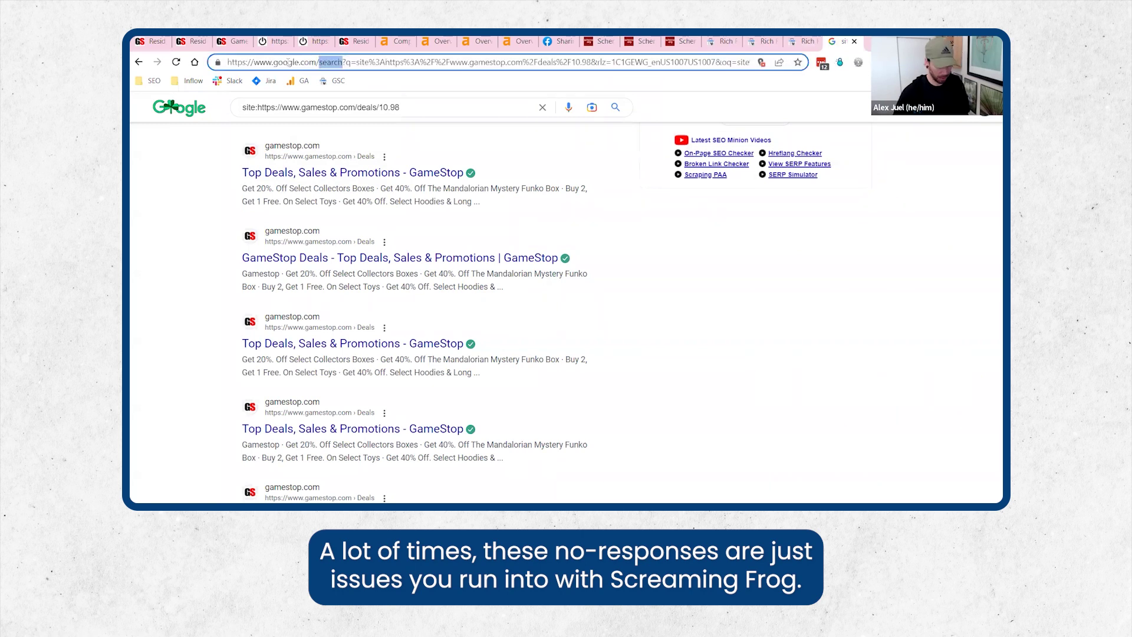
key("ctrl+v")
key("Return")
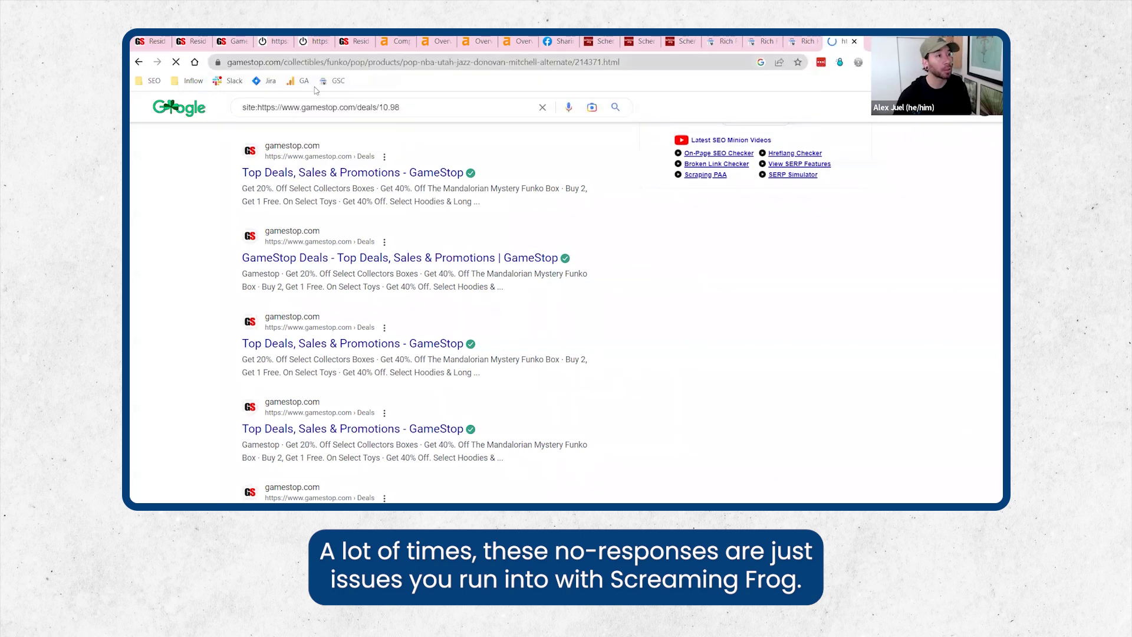
key("alt+Tab")
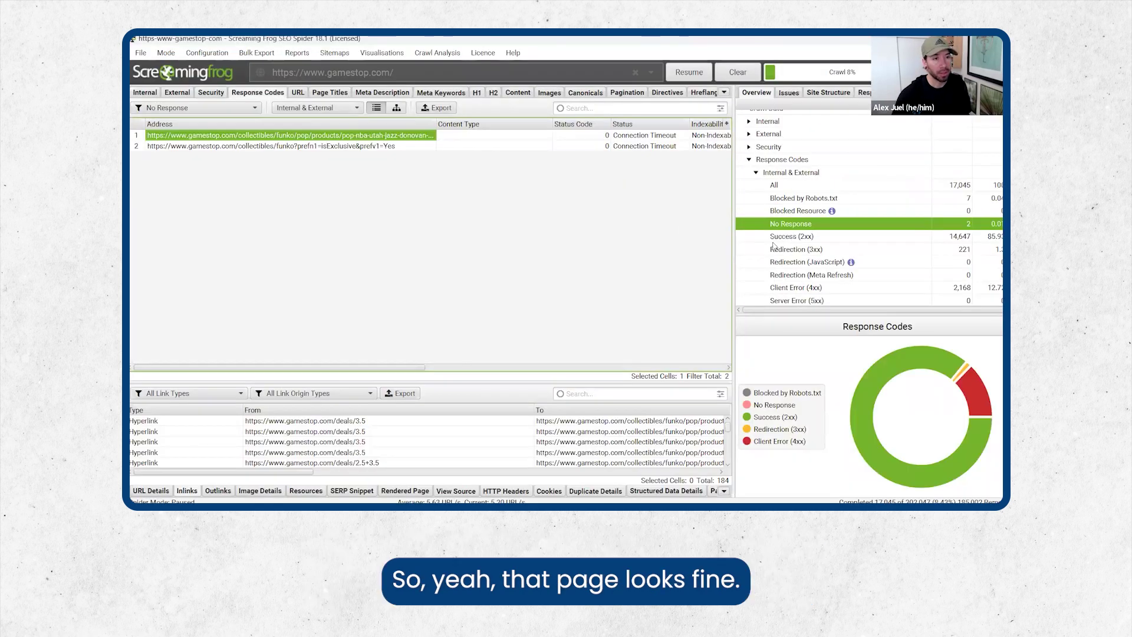
List the Redirection (3xx) URLs and check the status codes and inlinks of careers.gamestop.com and shop-by-brand/playstation-5
left_click(968, 250)
left_click(316, 231)
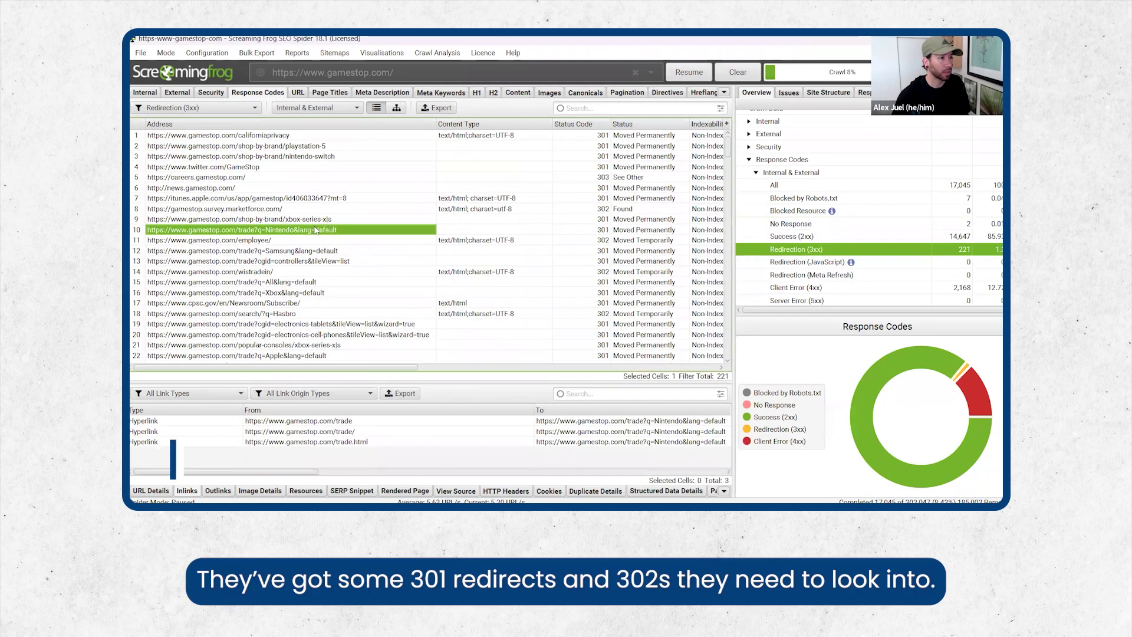
left_click(597, 210)
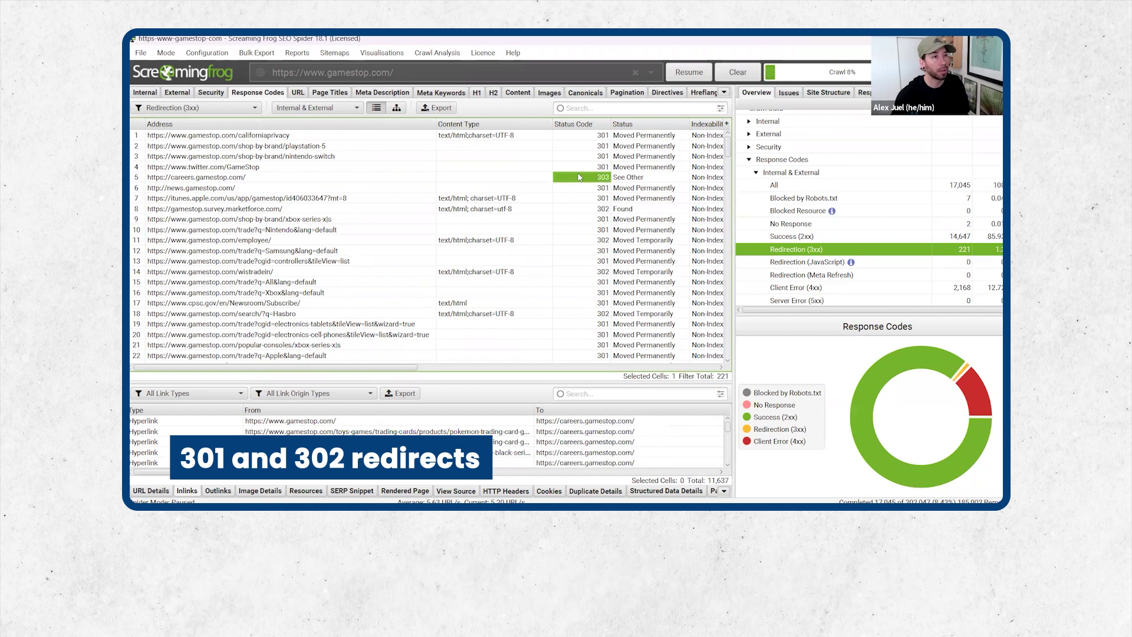
left_click(298, 146)
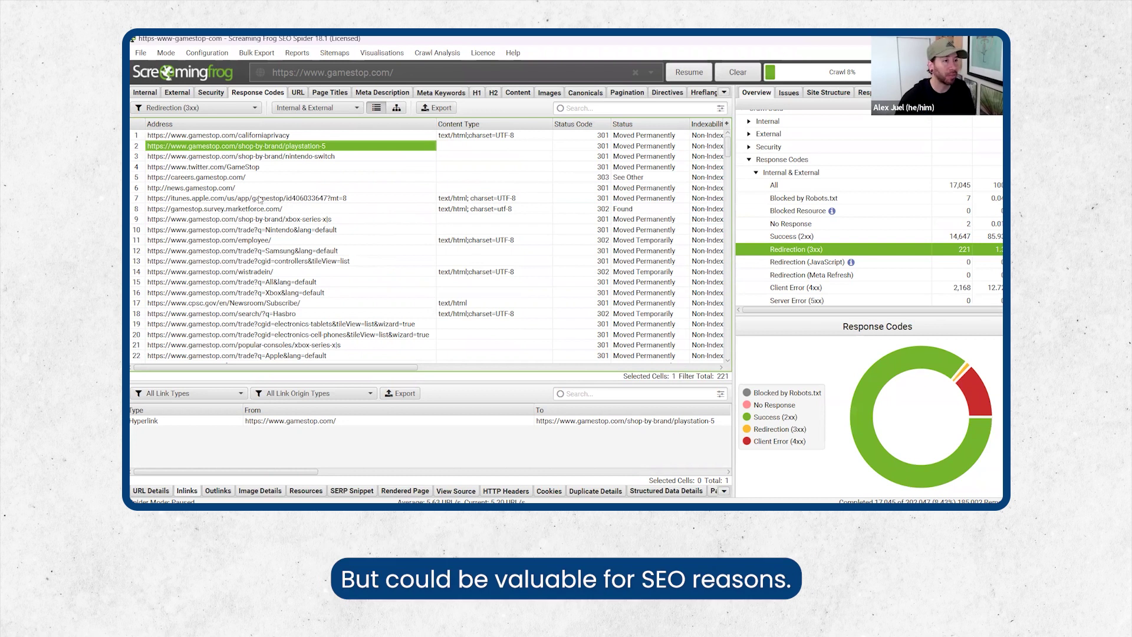
scroll(767, 249, "down", 1)
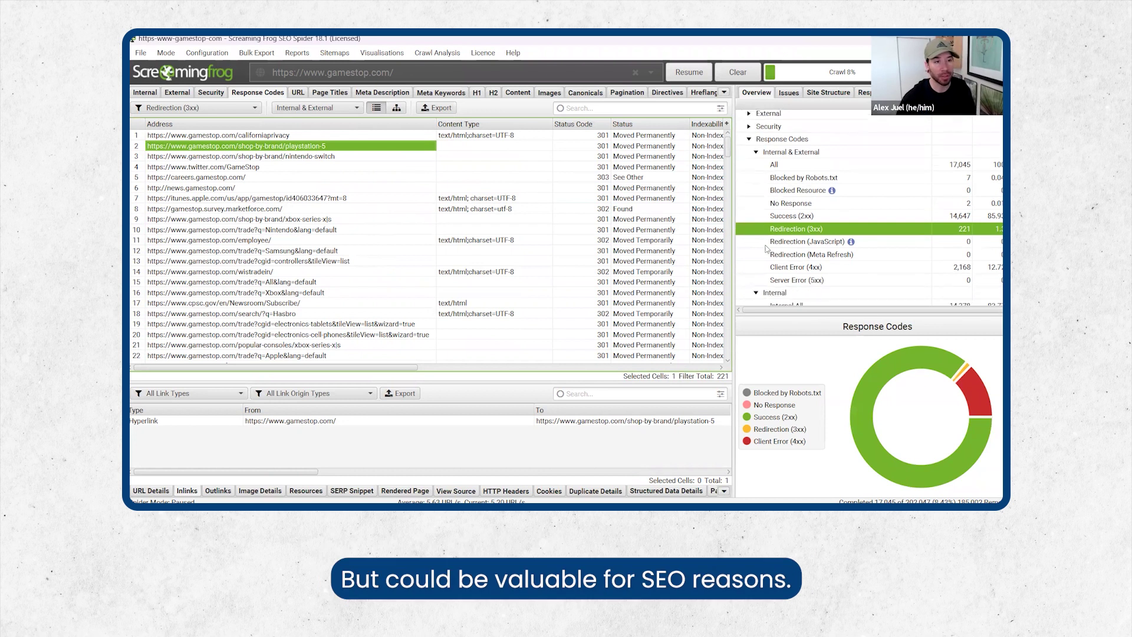
List the Client Error (4xx) URLs and open a 403 demandware.store URL in the browser to check what it shows
left_click(793, 268)
left_click(271, 199)
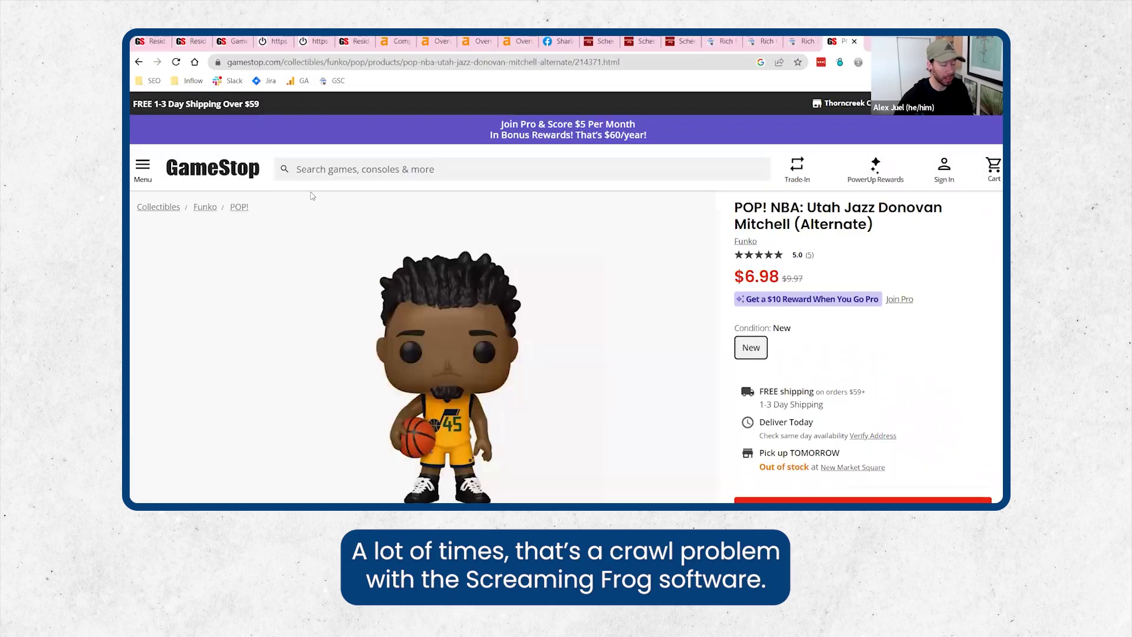
left_click(310, 64)
key("ctrl+v")
key("Return")
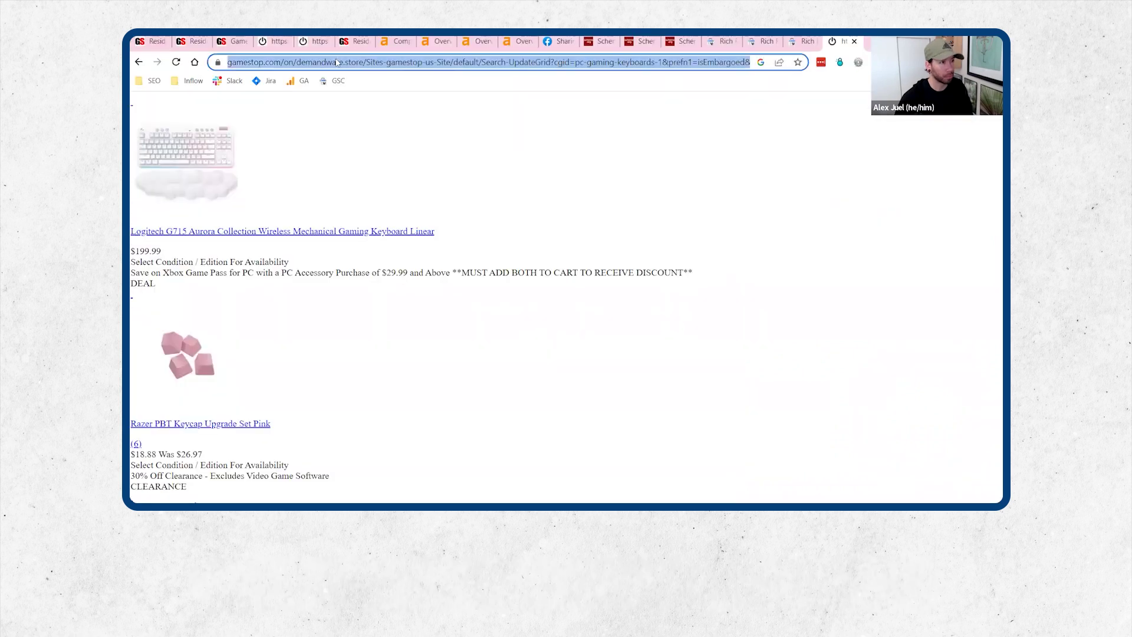
key("Return")
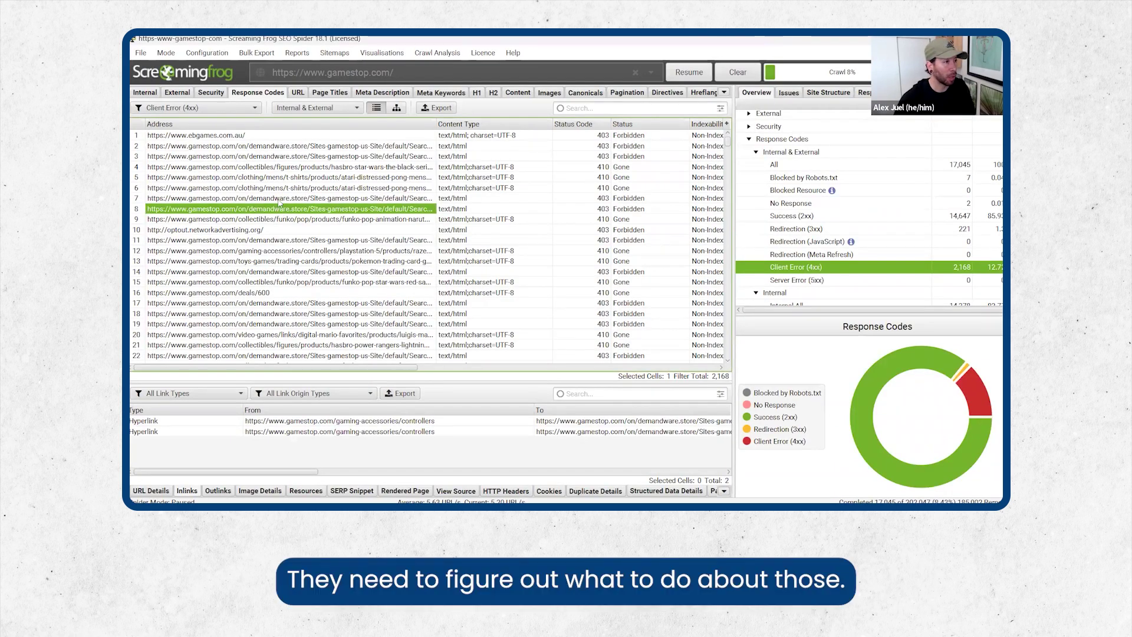
left_click(281, 201)
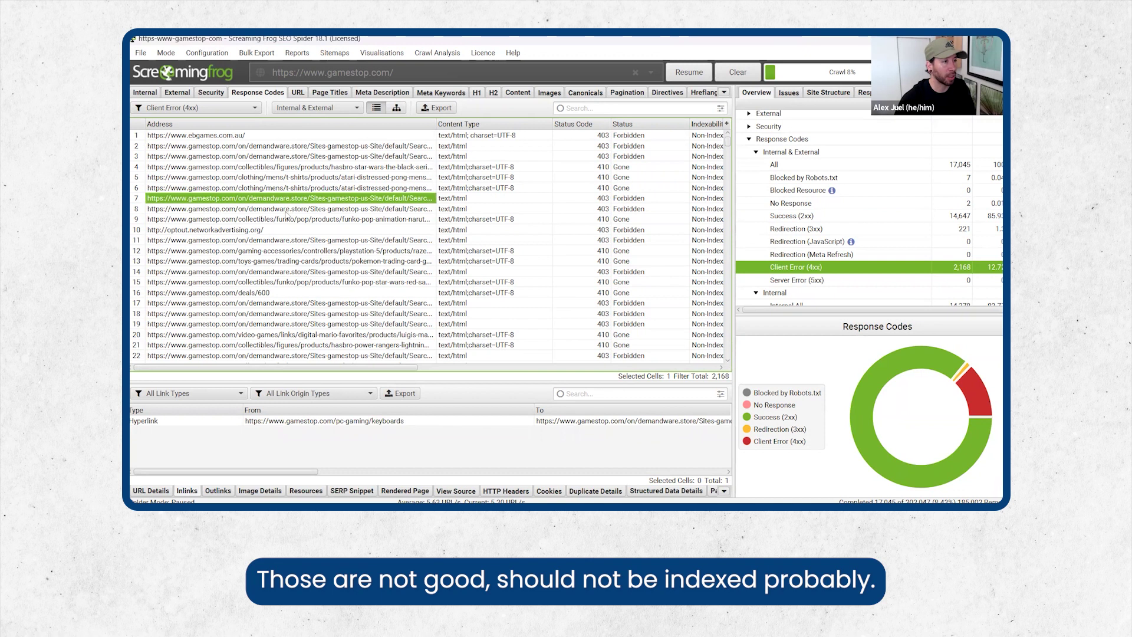
left_click(269, 243)
Check the crawl for Server Error (5xx) URLs and review the internal response codes through Internal Success (2xx)
left_click(796, 280)
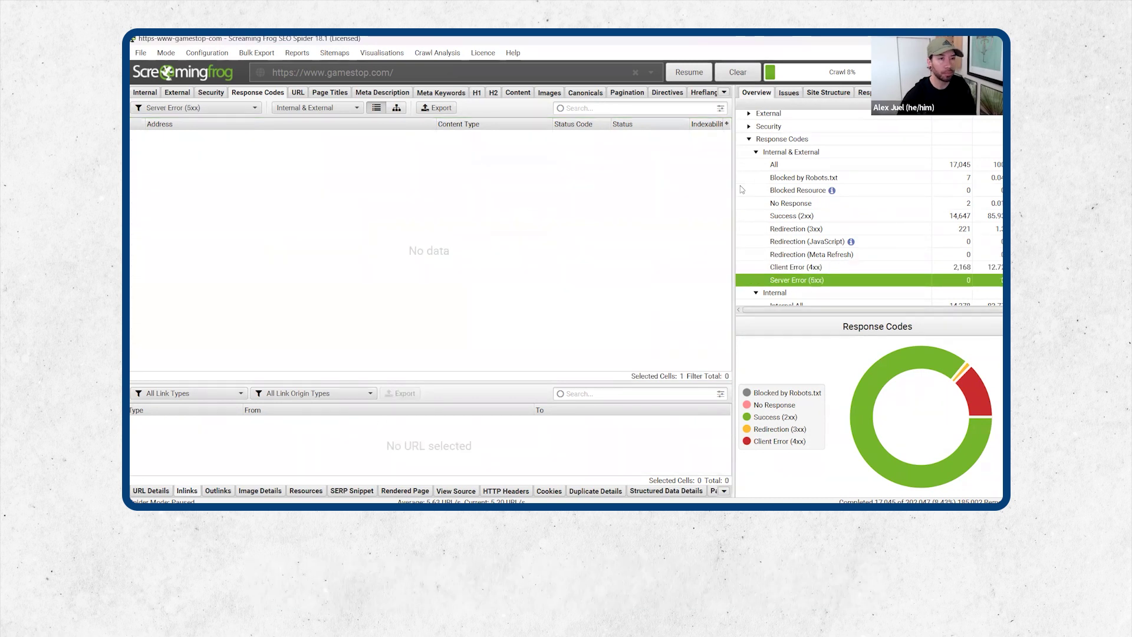
scroll(789, 186, "down", 2)
scroll(789, 185, "down", 1)
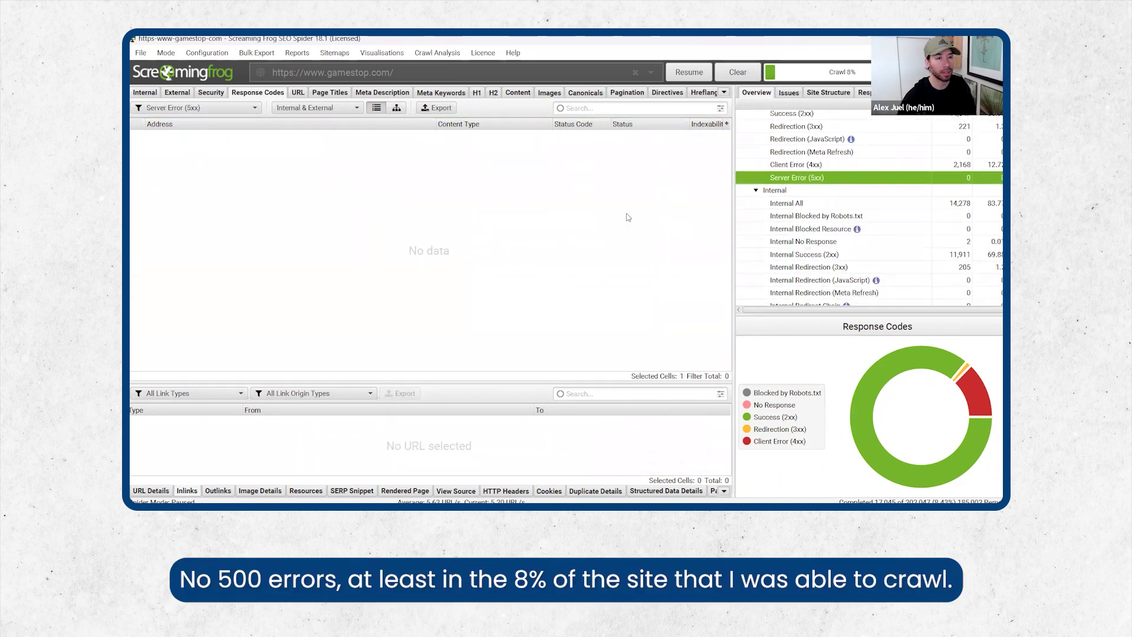
left_click(780, 203)
left_click(784, 216)
left_click(785, 229)
left_click(788, 241)
left_click(790, 254)
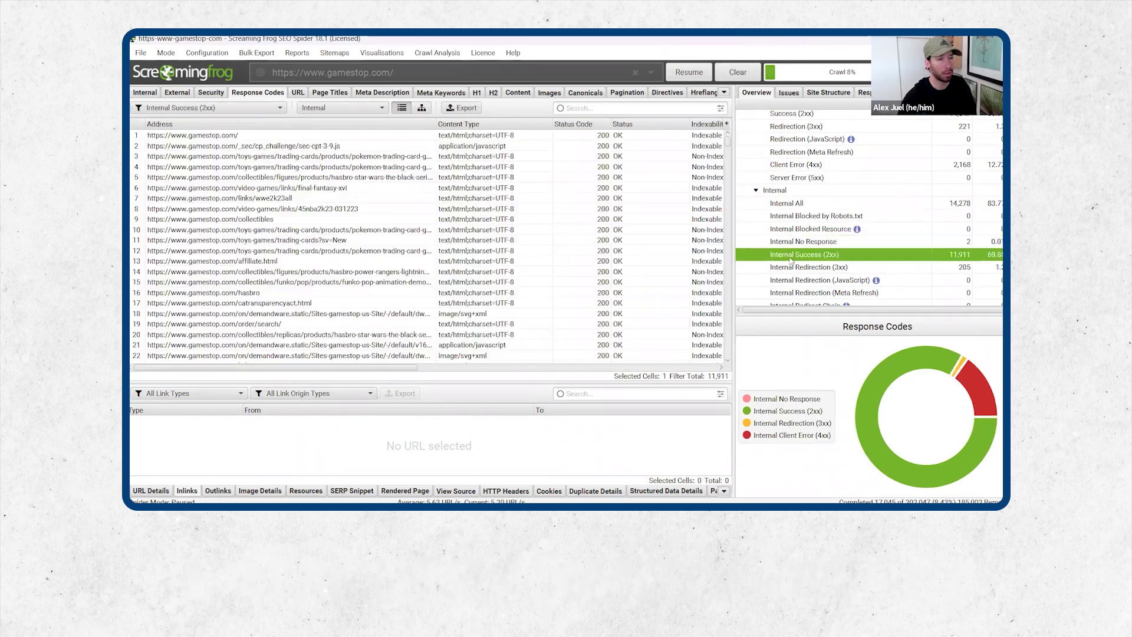
Check the Internal Redirect Chain and Internal Redirect Loop results and list the Internal Client Error (4xx) URLs
scroll(791, 260, "down", 2)
left_click(823, 198)
left_click(800, 236)
left_click(815, 247)
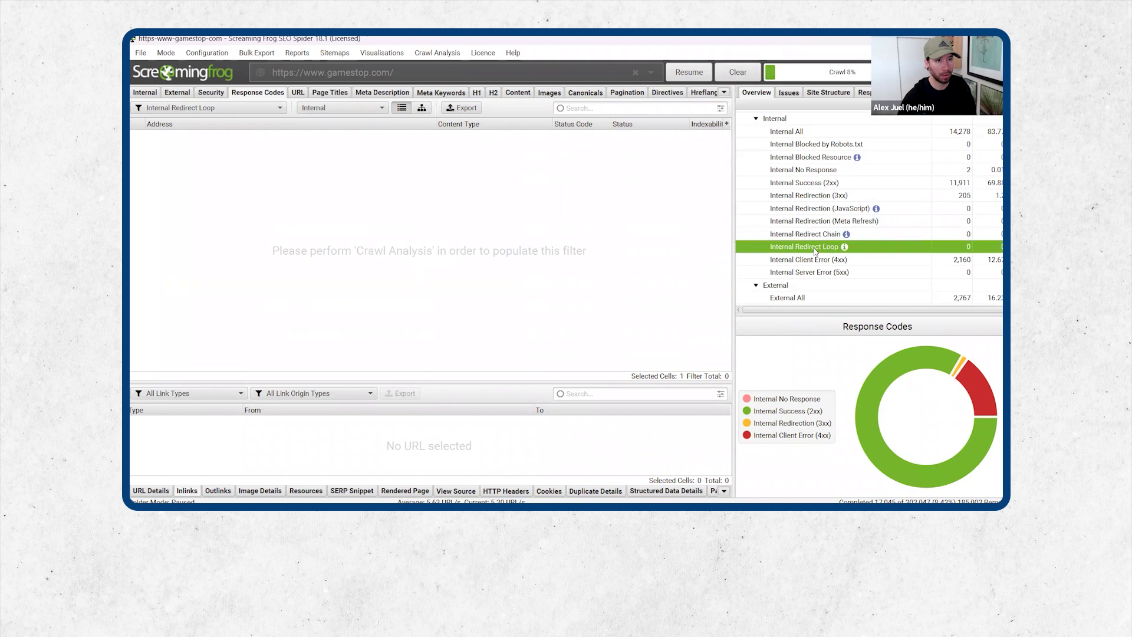
left_click(816, 260)
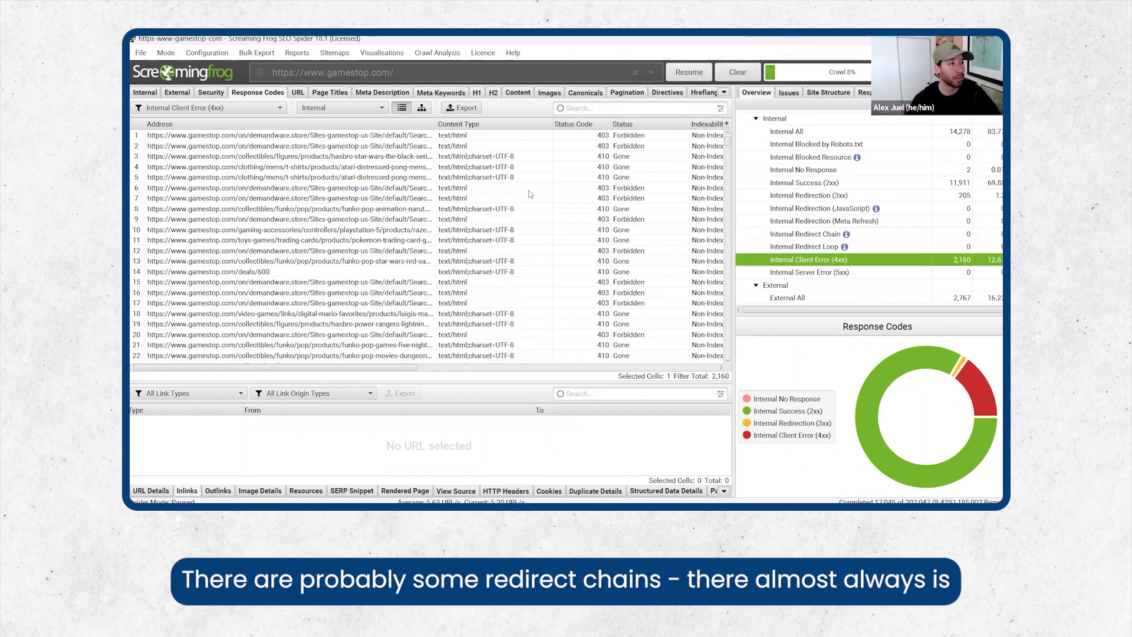
scroll(820, 223, "down", 1)
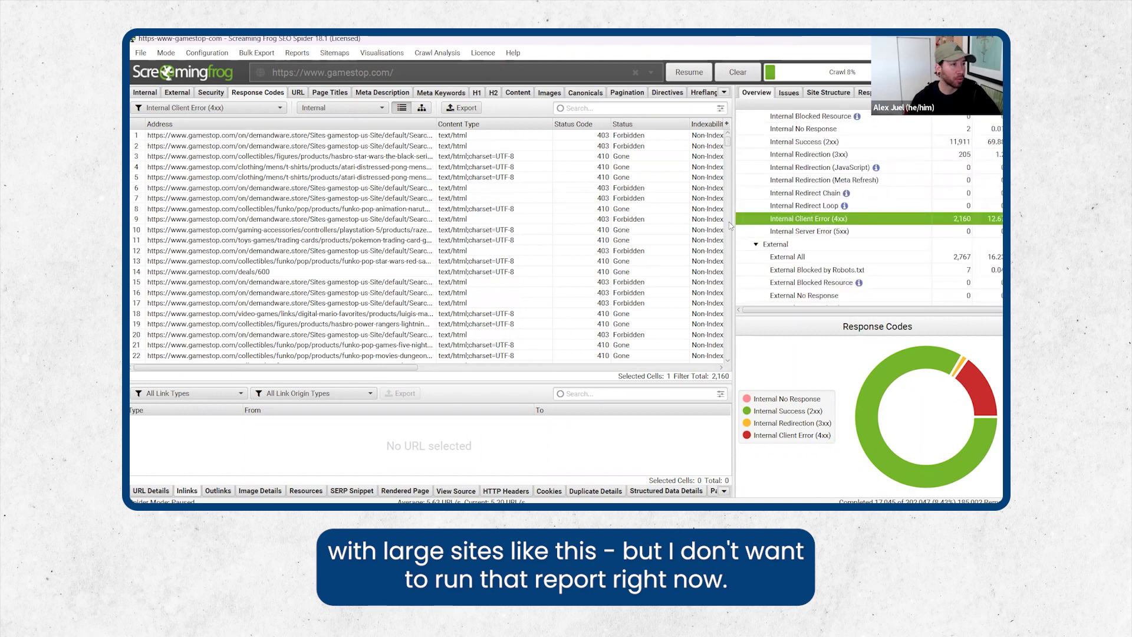
Go through the External response code results and on to the Non ASCII Characters issue in the URL section
key("Down")
key("Down")
key("Down")
key("Down")
key("Down")
key("Down")
key("Down")
key("Down")
key("Down")
key("Down")
key("Down")
key("Down")
key("Down")
key("Down")
key("Down")
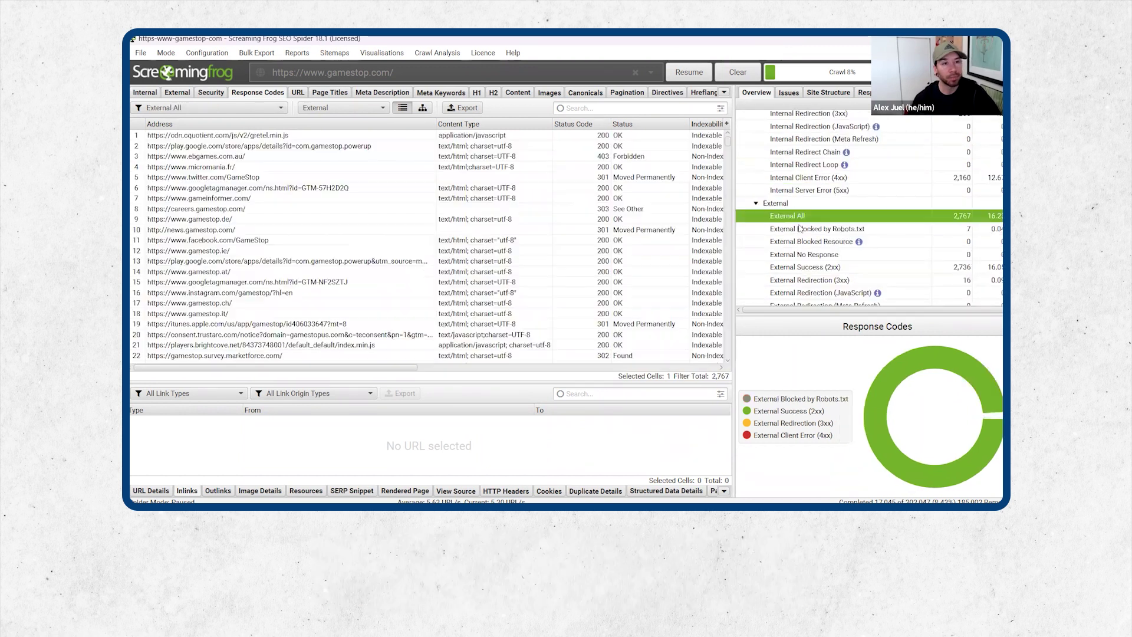
Sort the Non ASCII Characters URLs by address and inspect the inlinks of the first one
left_click(338, 177)
left_click(340, 124)
left_click(567, 137)
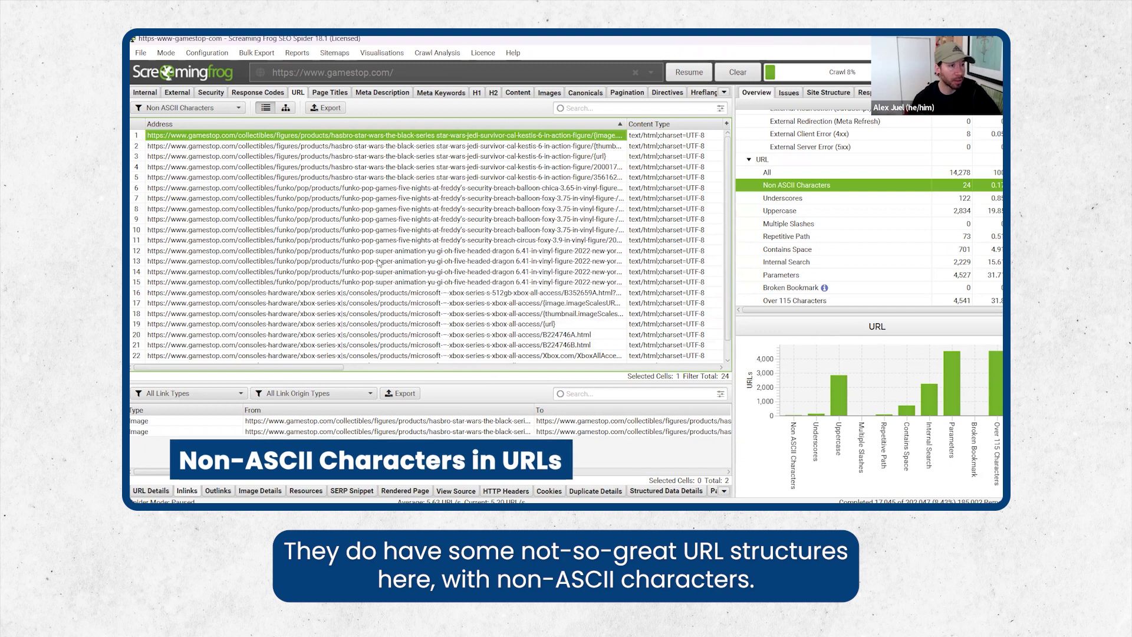
scroll(543, 308, "down", 1)
left_click(543, 308)
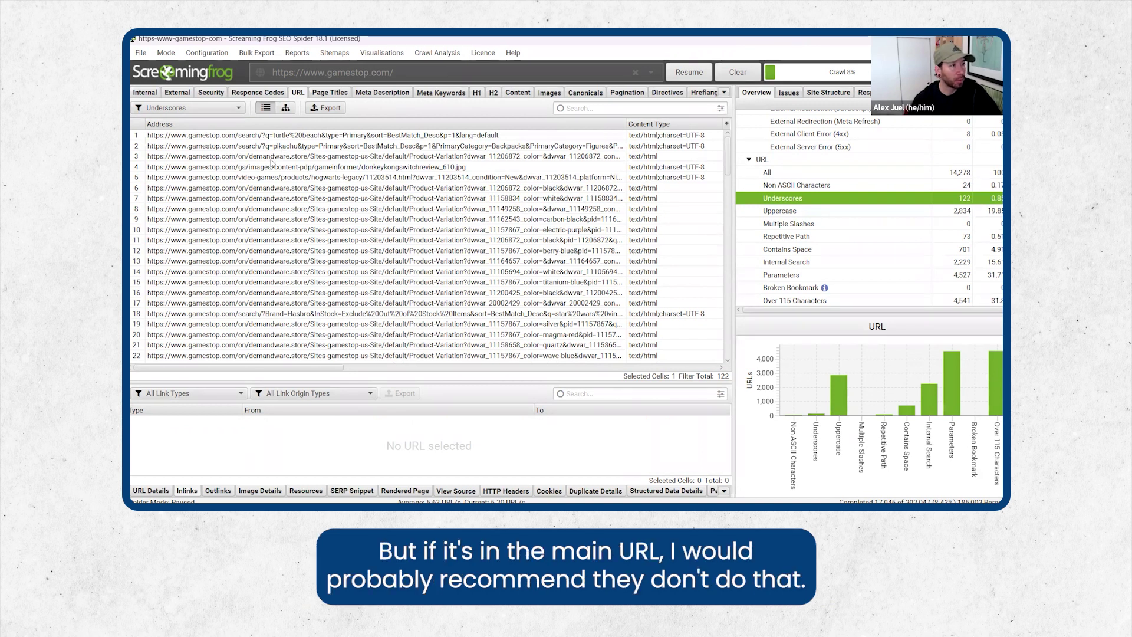
Review the URLs with underscores and with uppercase letters, checking the inlinks of PrivacyPolicy.html
scroll(410, 168, "down", 5)
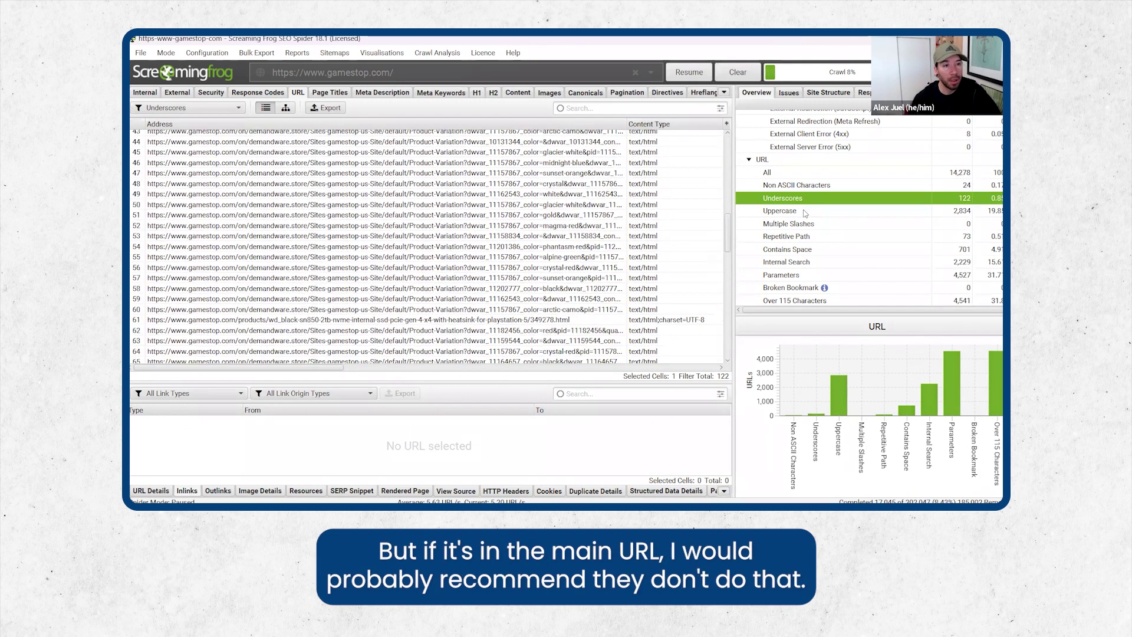
left_click(799, 212)
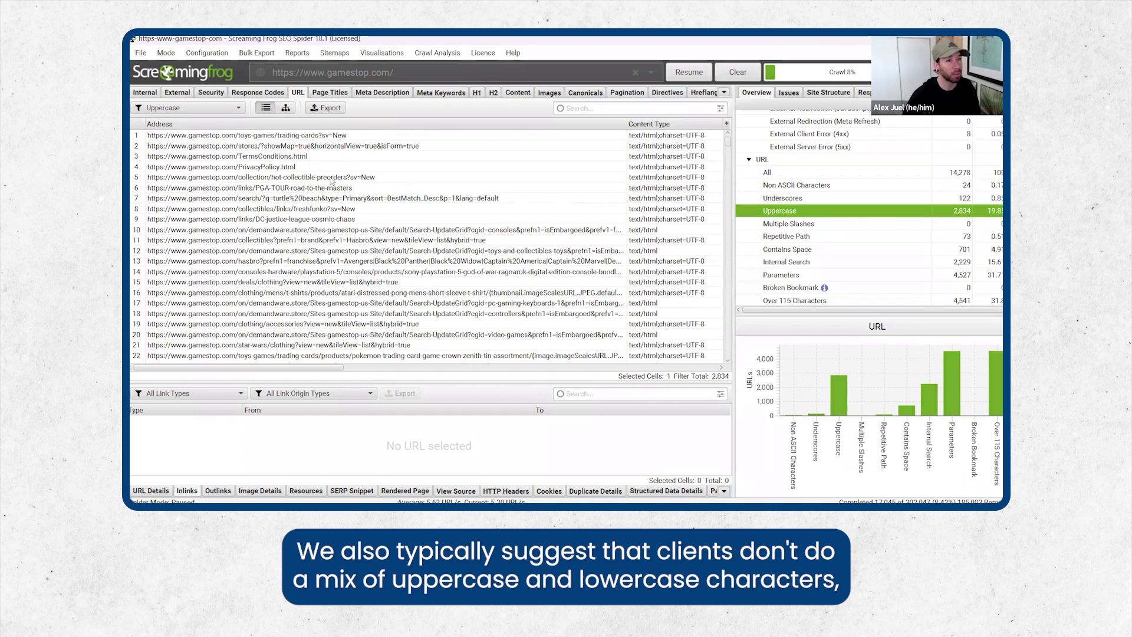
left_click(288, 168)
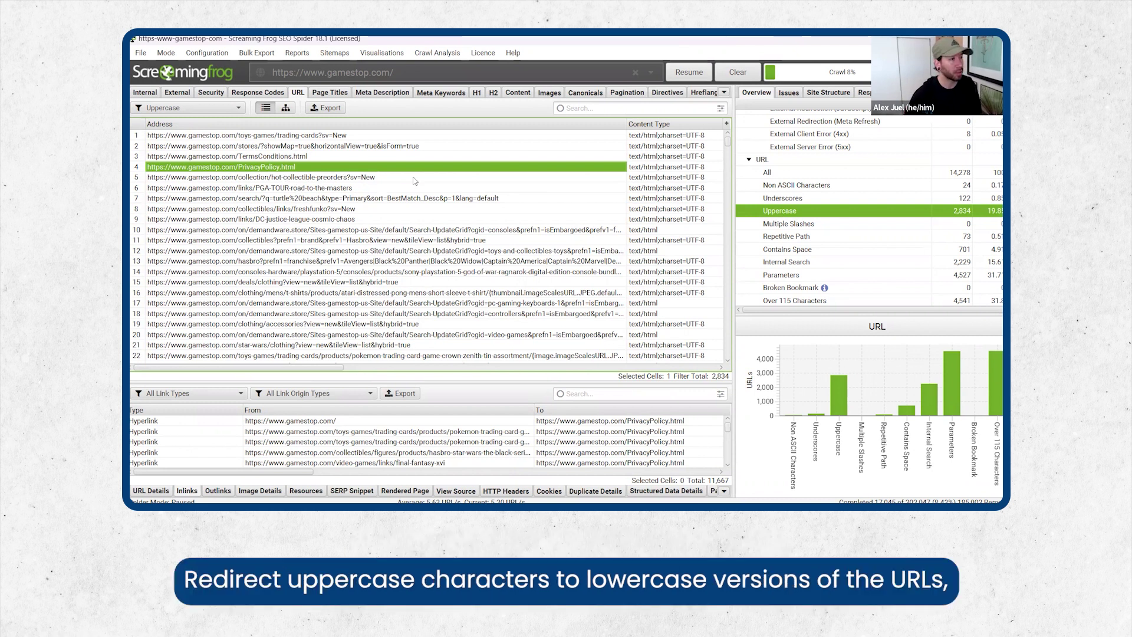
left_click(804, 213)
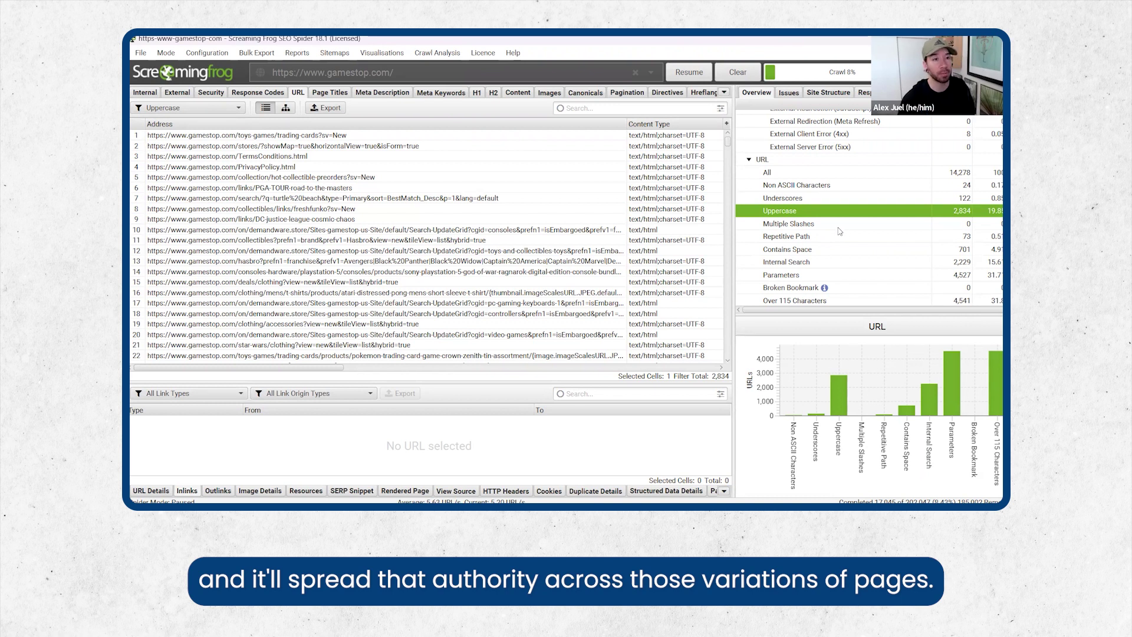
Check the Multiple Slashes, Repetitive Path and Contains Space URL issues
left_click(838, 225)
left_click(821, 235)
left_click(805, 254)
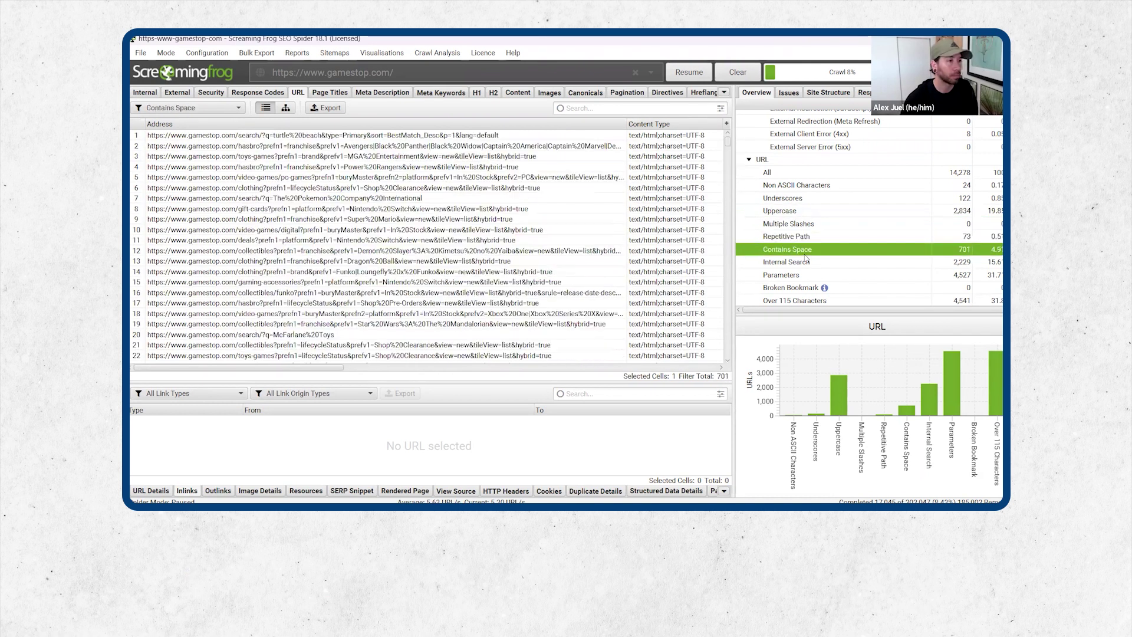
List the Internal Search URLs and check their inlinks and indexability status
left_click(798, 263)
scroll(798, 266, "down", 2)
scroll(797, 265, "down", 3)
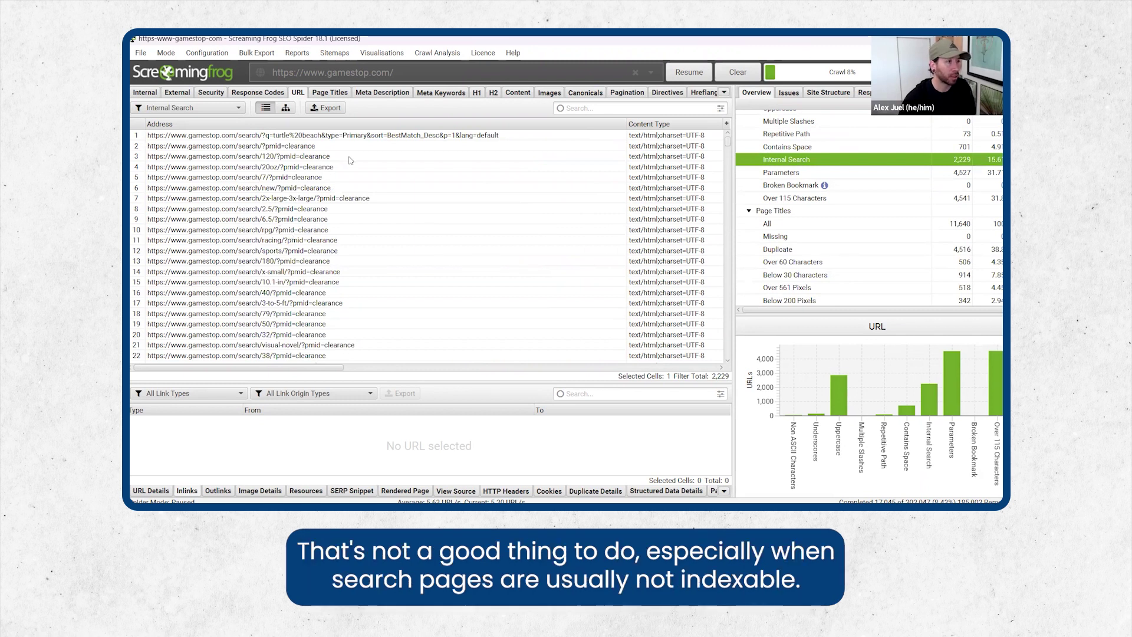
left_click(282, 241)
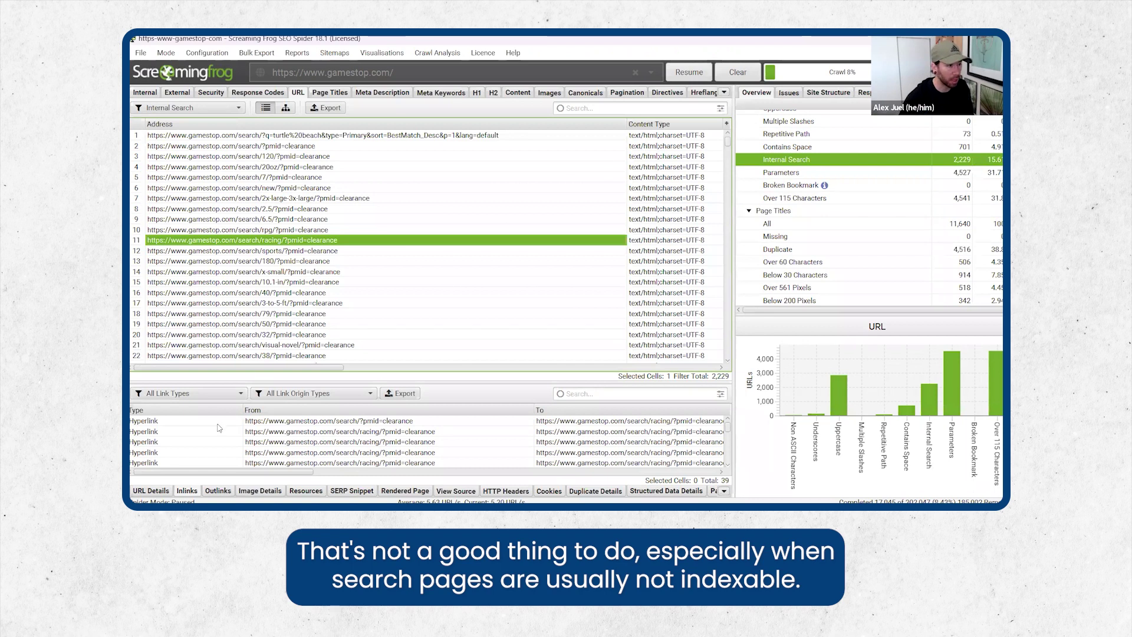
left_click_drag(296, 367, 466, 367)
left_click(429, 137)
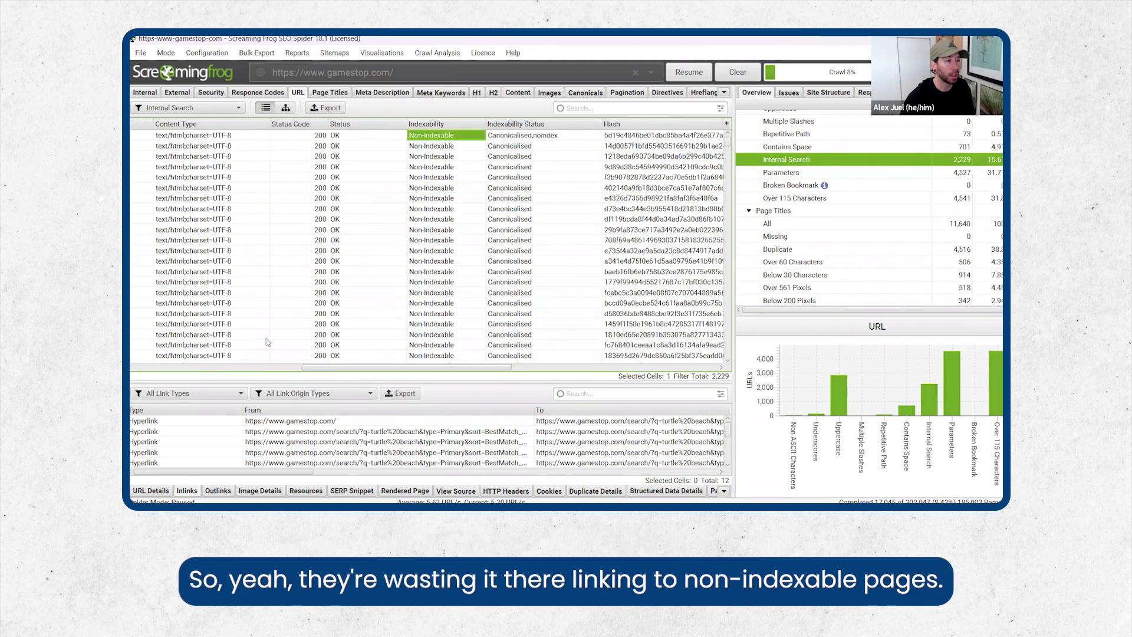
Check the Parameters, Broken Bookmark and Over 115 Characters URL issues
left_click(783, 172)
left_click(784, 184)
left_click(783, 198)
List the page titles over 60 characters sorted from longest to shortest, and list the titles below 30 characters
scroll(783, 167, "down", 2)
left_click(783, 167)
key("Down")
key("Down")
key("Down")
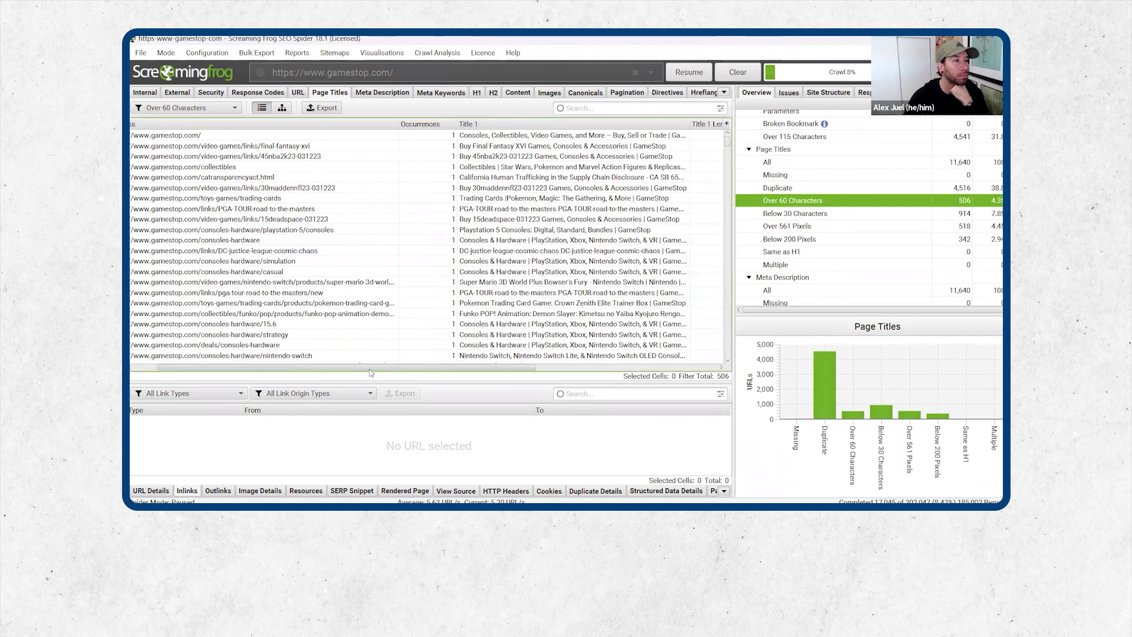
left_click_drag(312, 367, 485, 376)
left_click(482, 124)
left_click(484, 138)
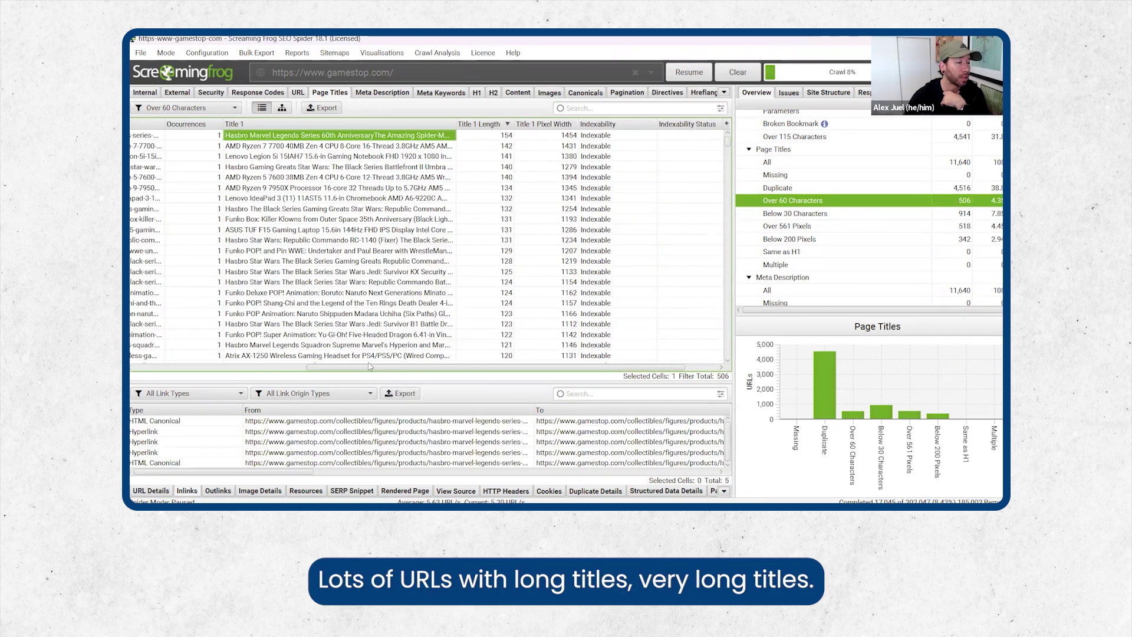
left_click_drag(372, 367, 140, 357)
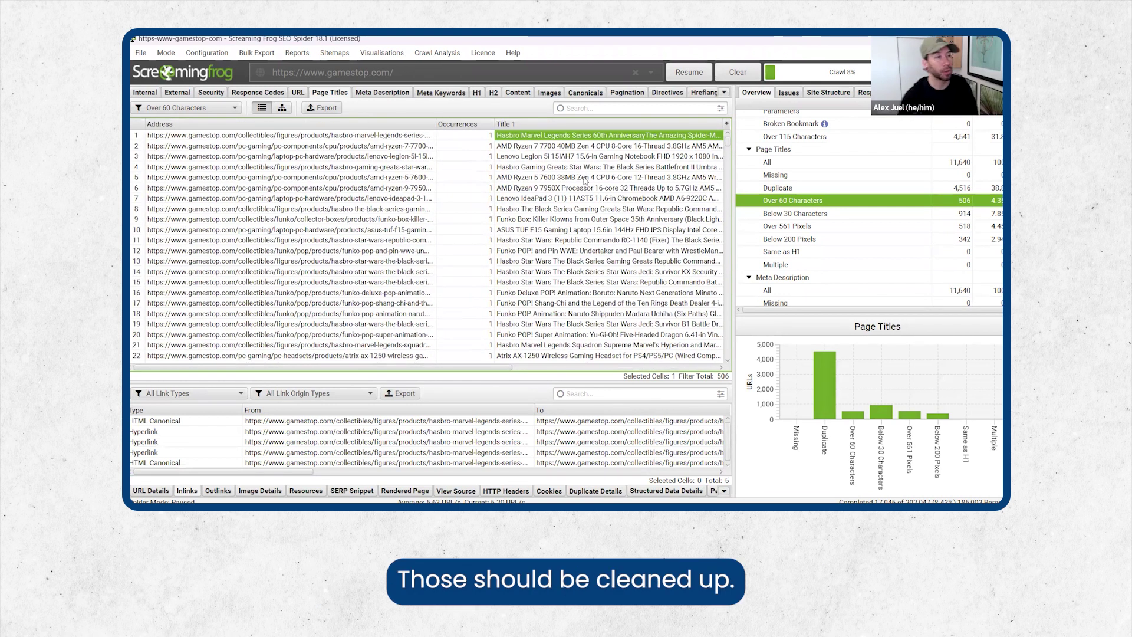
left_click(802, 216)
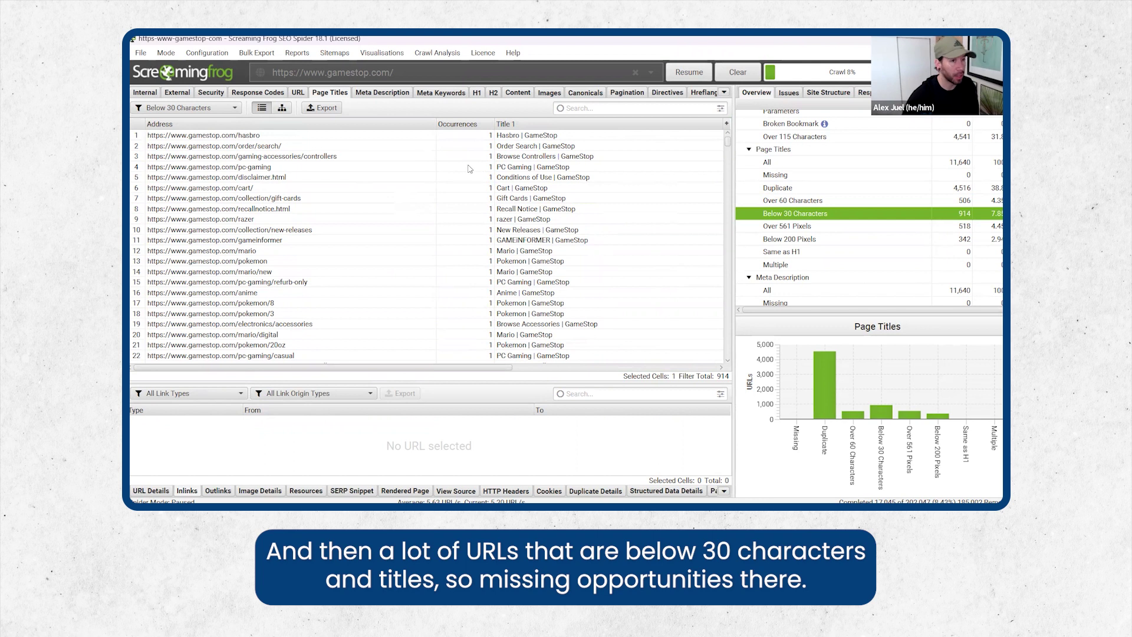
Check the missing meta descriptions, and list the duplicate meta descriptions to see which URLs share the same text
left_click(565, 139)
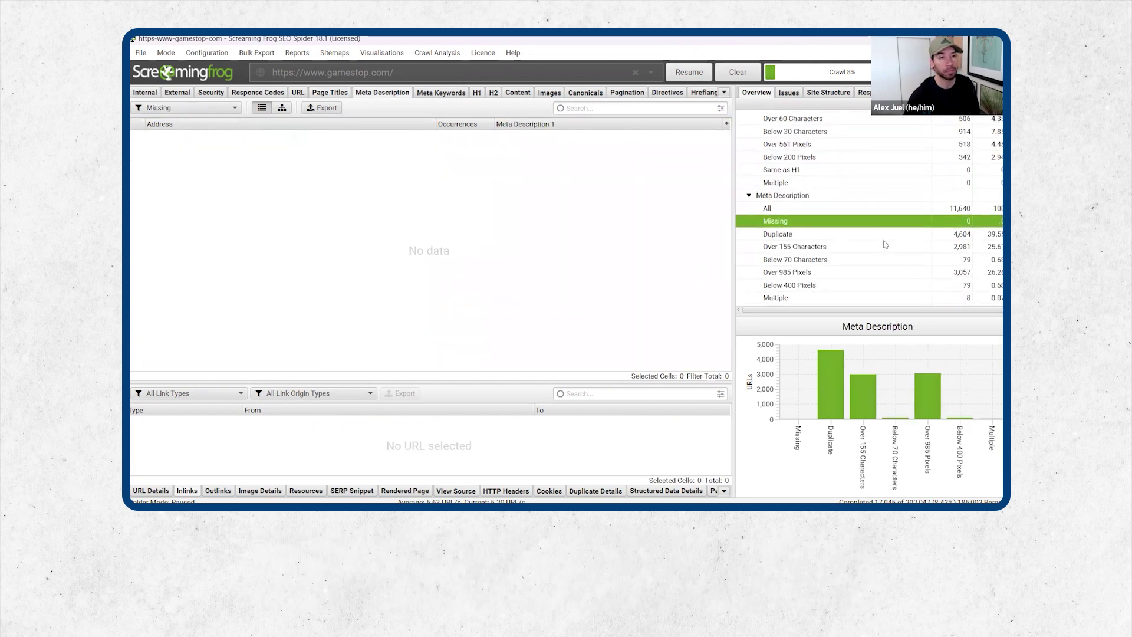
left_click(565, 135)
scroll(565, 158, "down", 5)
scroll(565, 157, "down", 17)
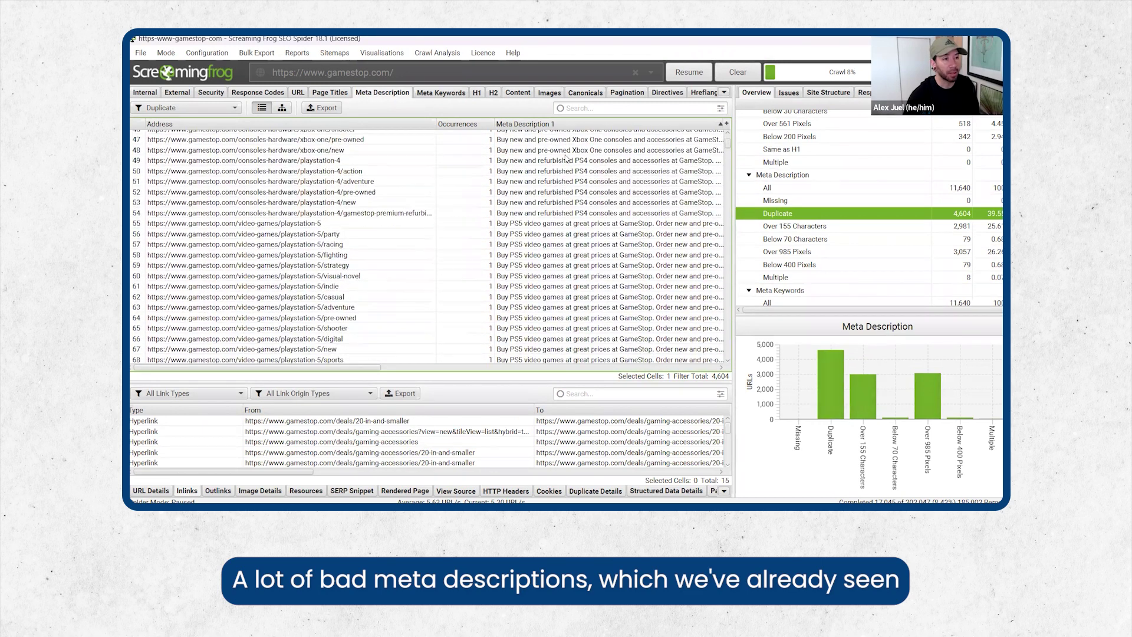
scroll(565, 158, "down", 18)
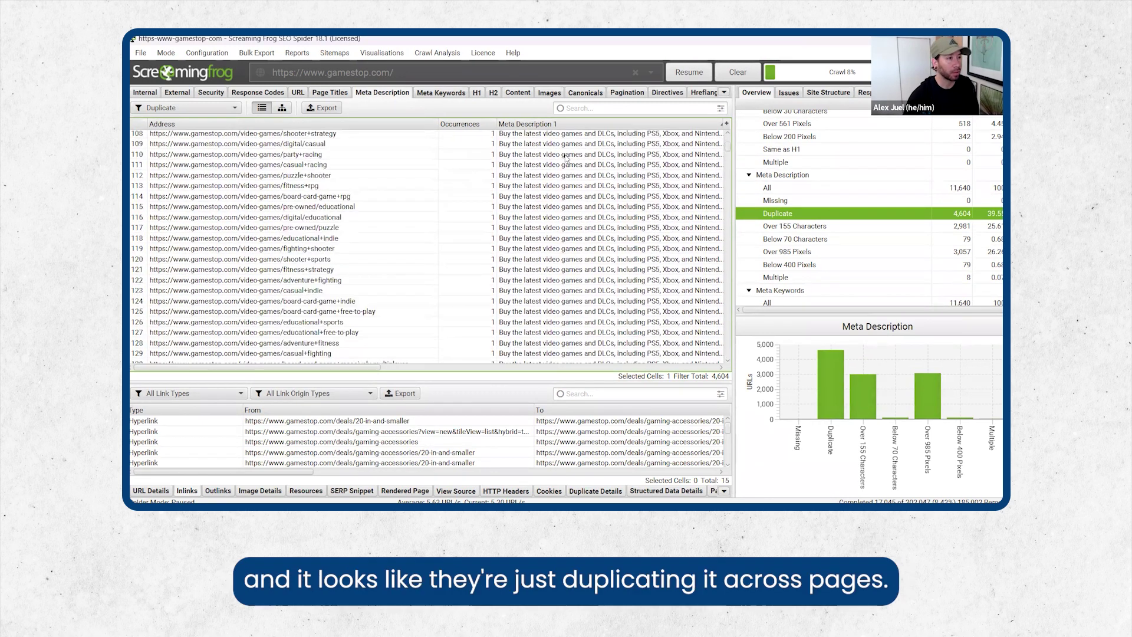
scroll(623, 167, "down", 17)
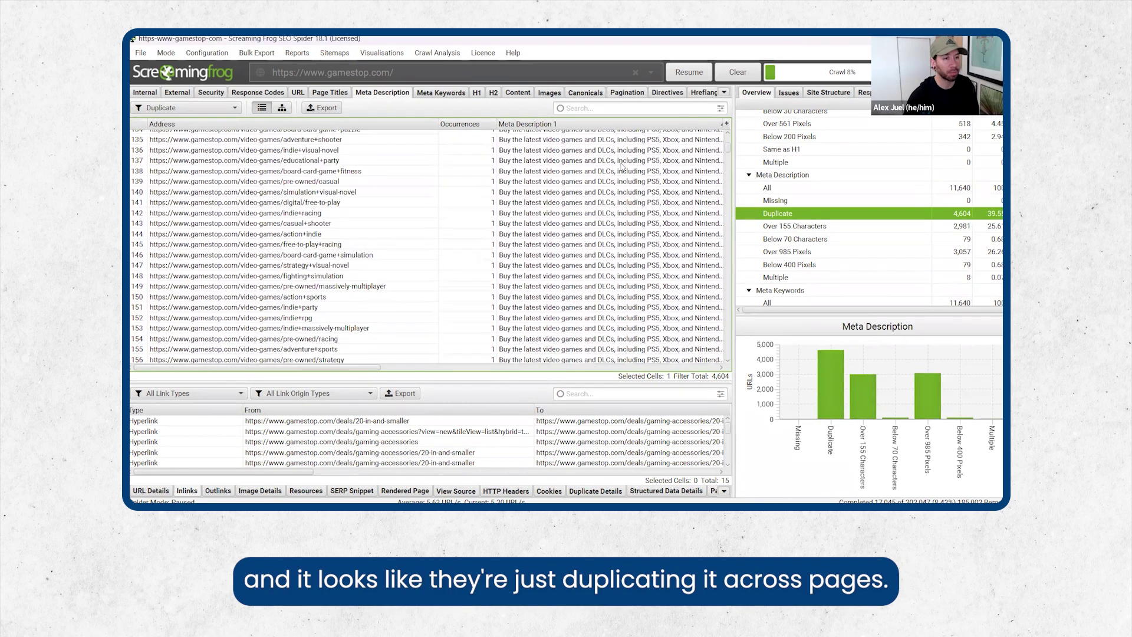
scroll(617, 161, "down", 3)
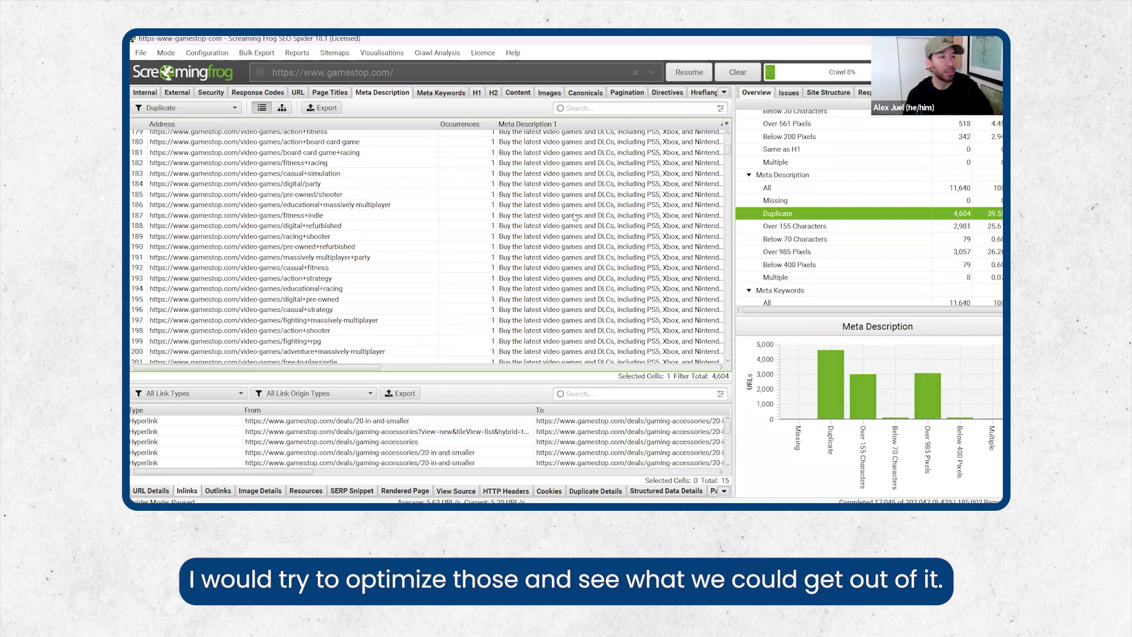
Check the meta descriptions over 155 characters, below 70 characters and over 985 pixels
left_click(804, 228)
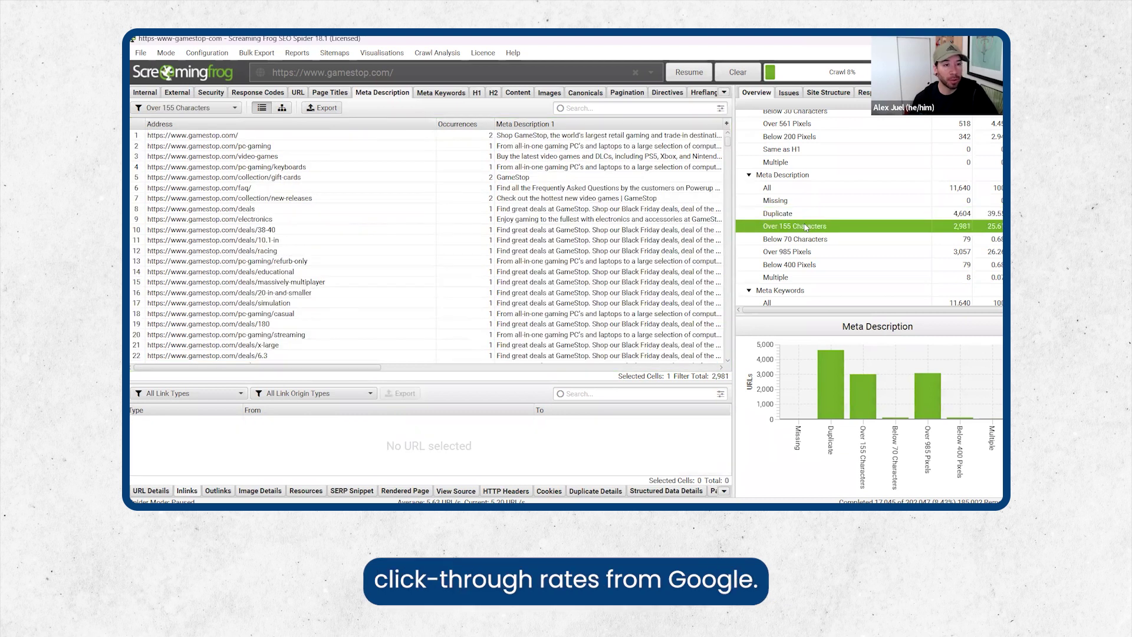
left_click(803, 239)
scroll(801, 230, "down", 2)
left_click(796, 221)
scroll(791, 224, "down", 3)
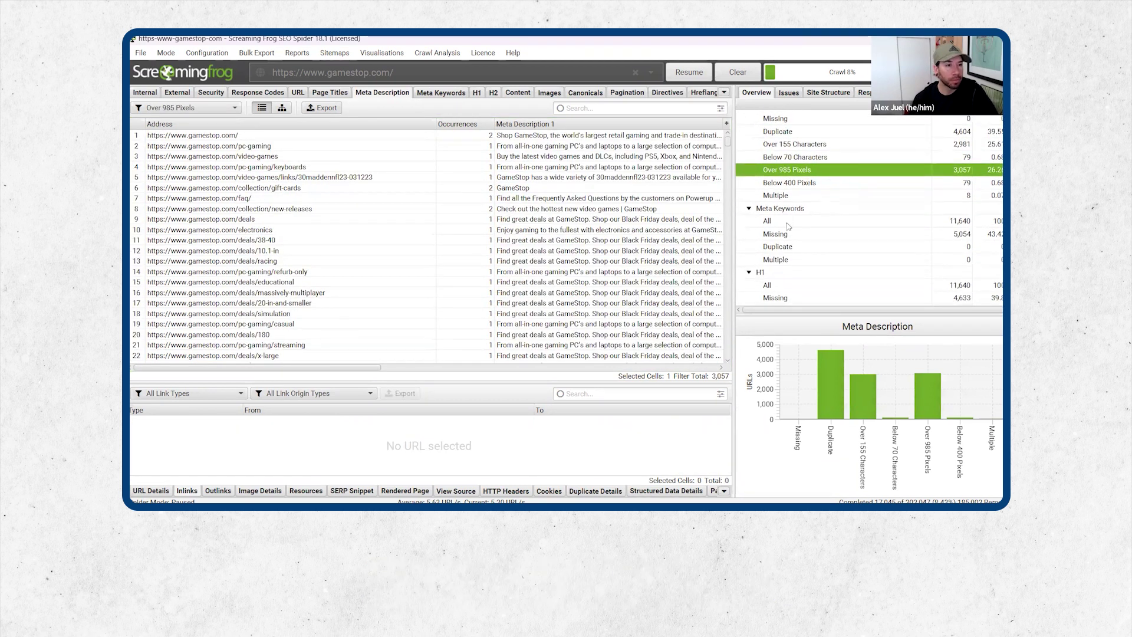
List the pages missing an H1 and check the other heading issues
left_click(789, 231)
scroll(791, 233, "down", 3)
left_click(789, 187)
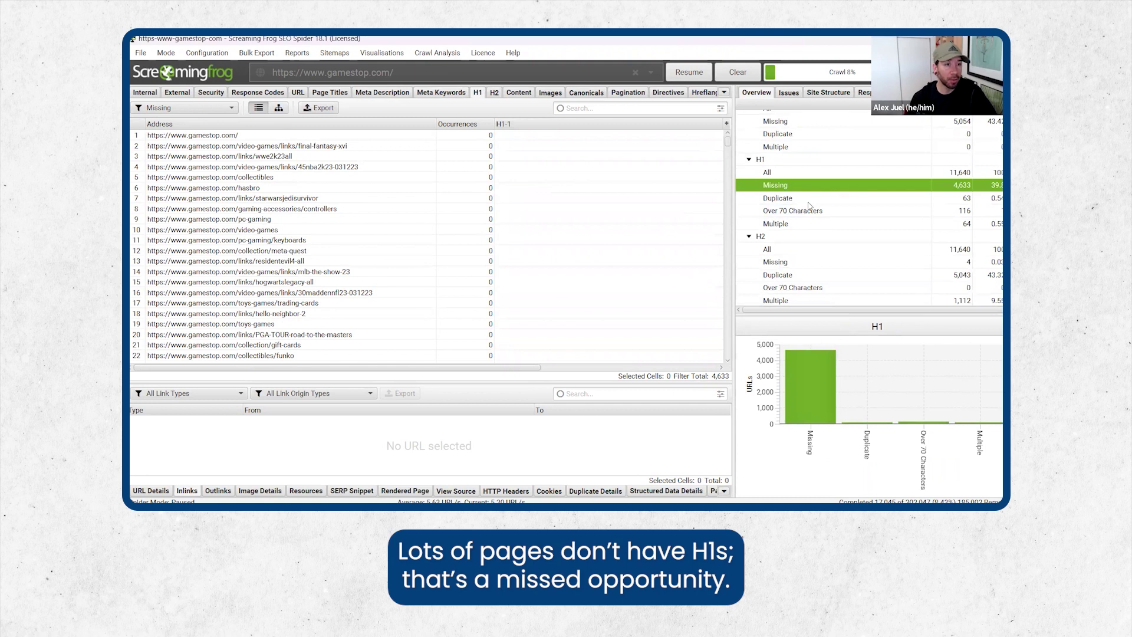
left_click(802, 174)
scroll(800, 178, "down", 3)
left_click(789, 179)
left_click(797, 190)
List the Low Content Pages and show the inlinks of the gift cards collection page
scroll(801, 203, "down", 3)
scroll(797, 198, "down", 3)
left_click(784, 162)
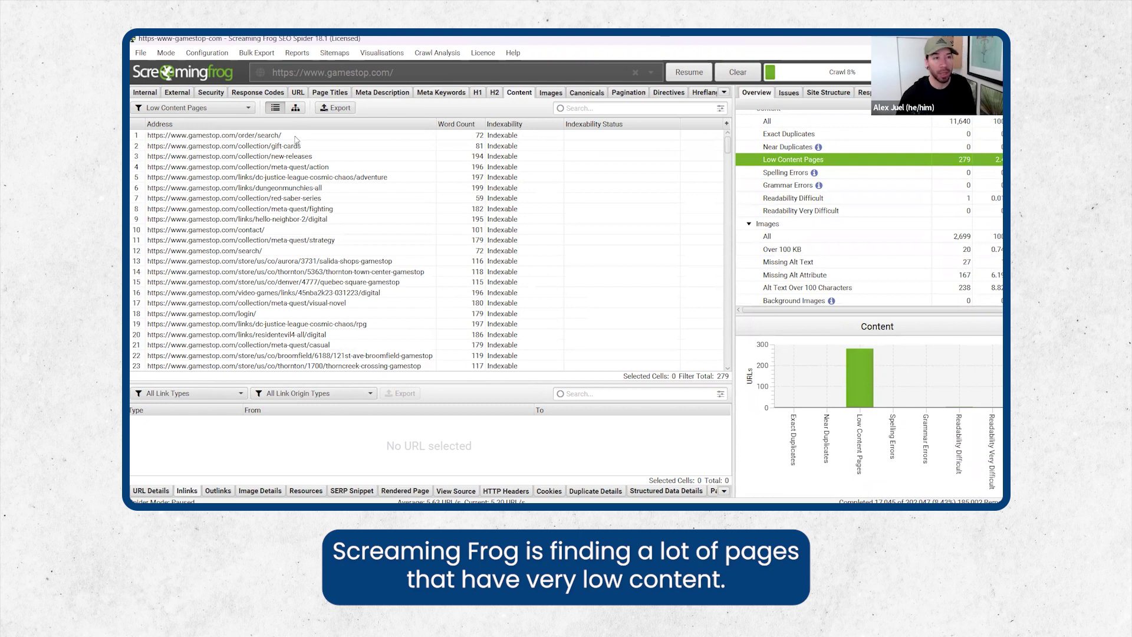
left_click(270, 137)
left_click(294, 146)
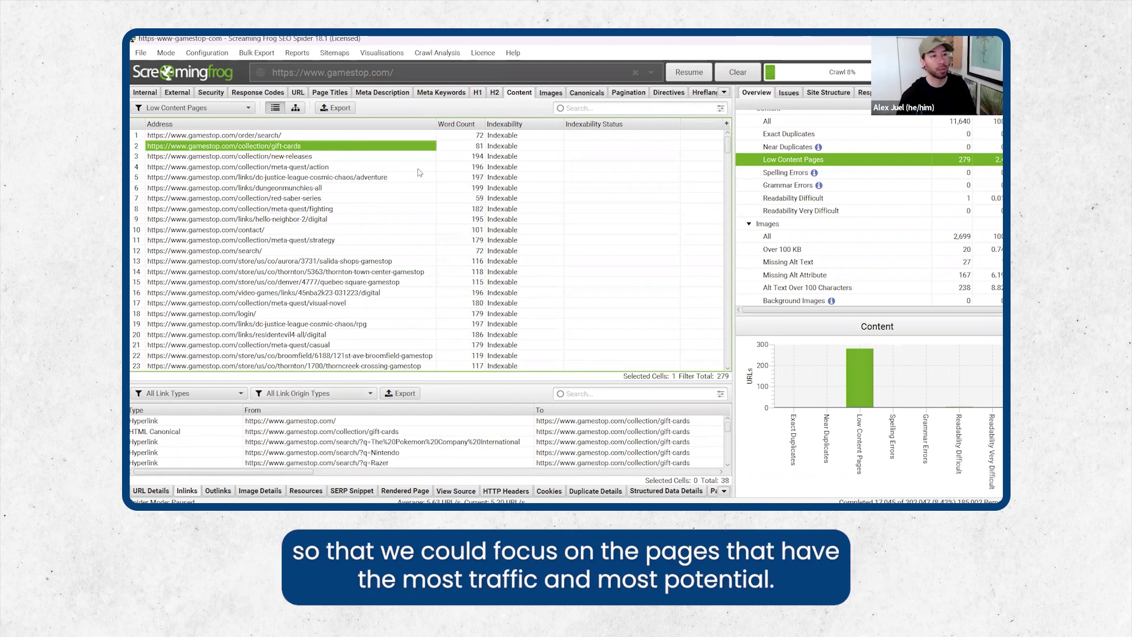
Go through the low content URLs from the new releases collection down to the search page
left_click(281, 156, "ctrl")
key("Down")
key("Up")
key("Up")
key("shift+Down")
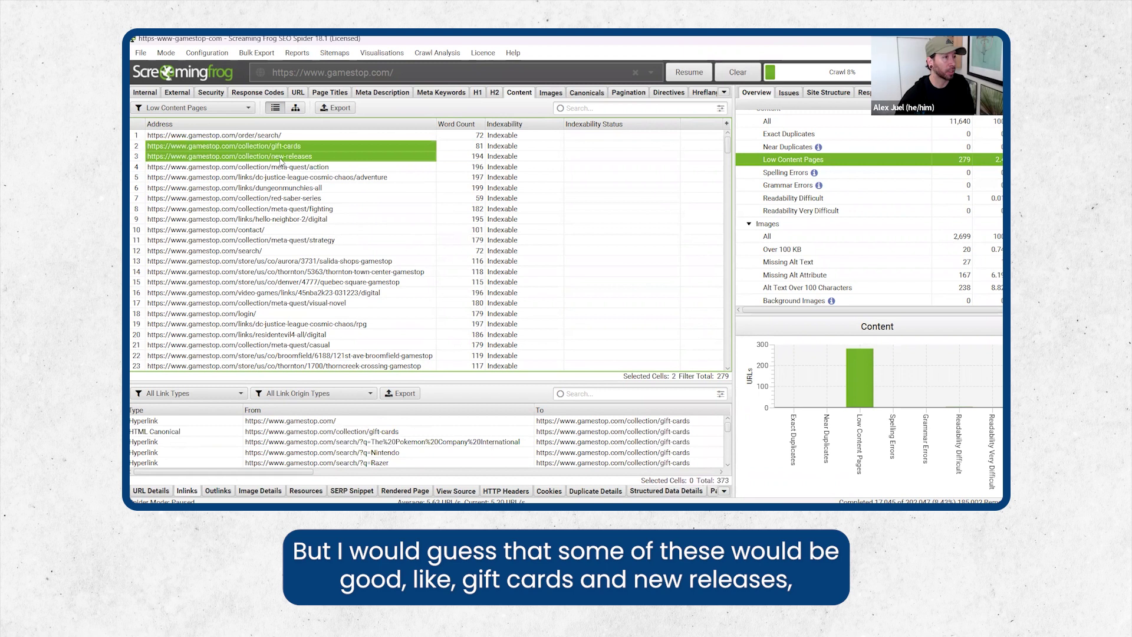
key("Down")
key("Down")
key("Down")
key("Down")
key("Down")
key("Down")
key("Down")
key("Down")
key("Down")
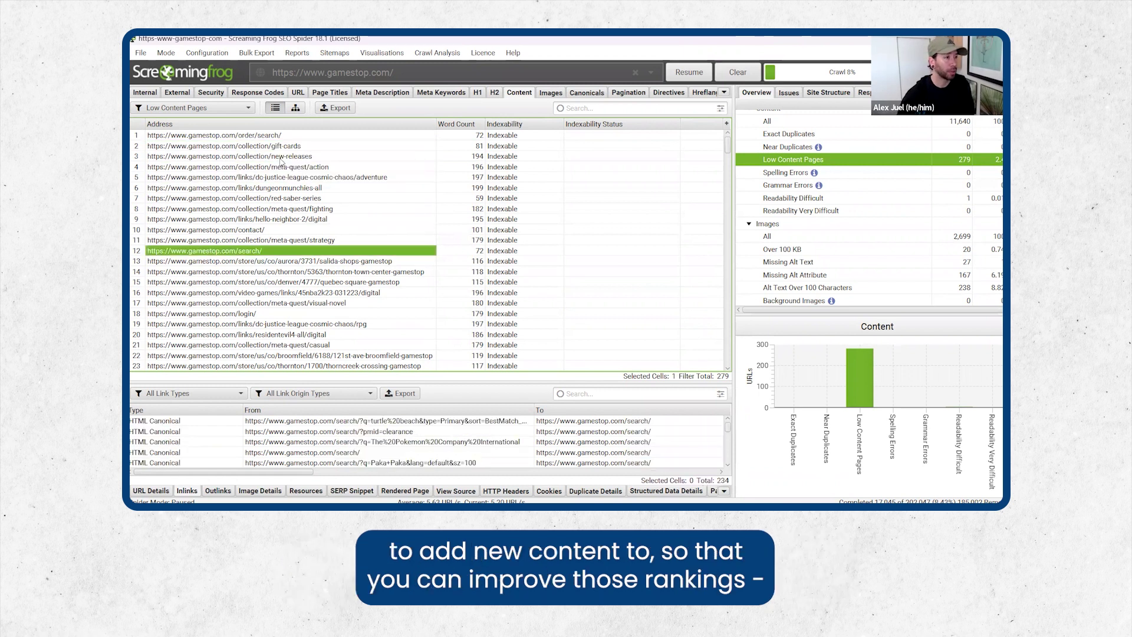
key("Down")
key("Up")
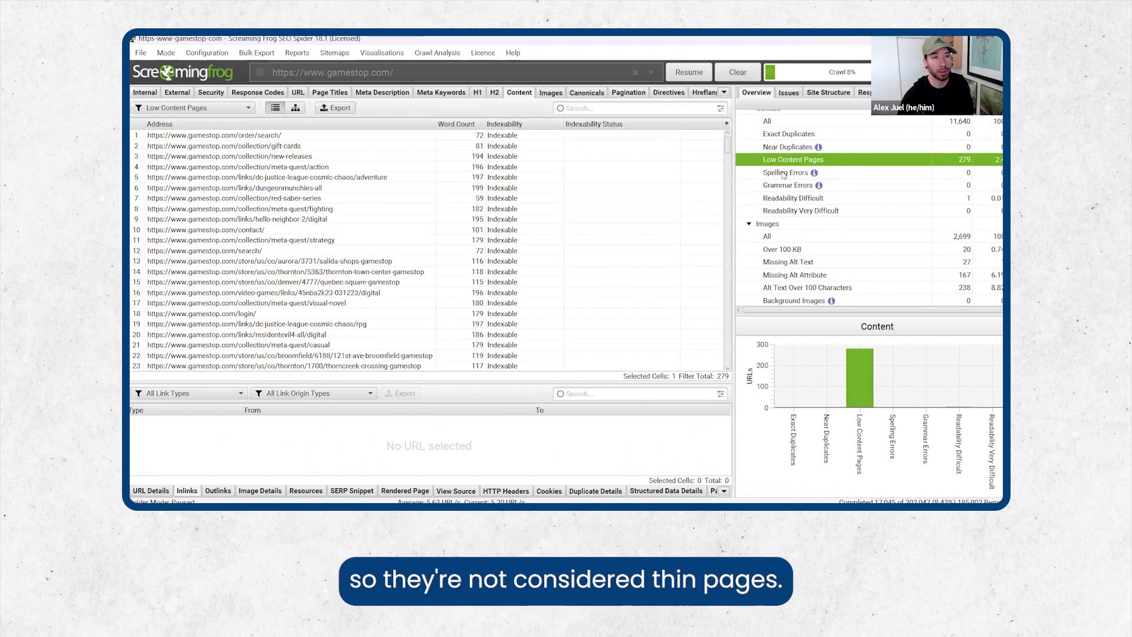
key("Down")
List the images over 100 KB and show the inlinks of a large gameinformer.com image
scroll(806, 188, "down", 1)
left_click(788, 197)
left_click(786, 208)
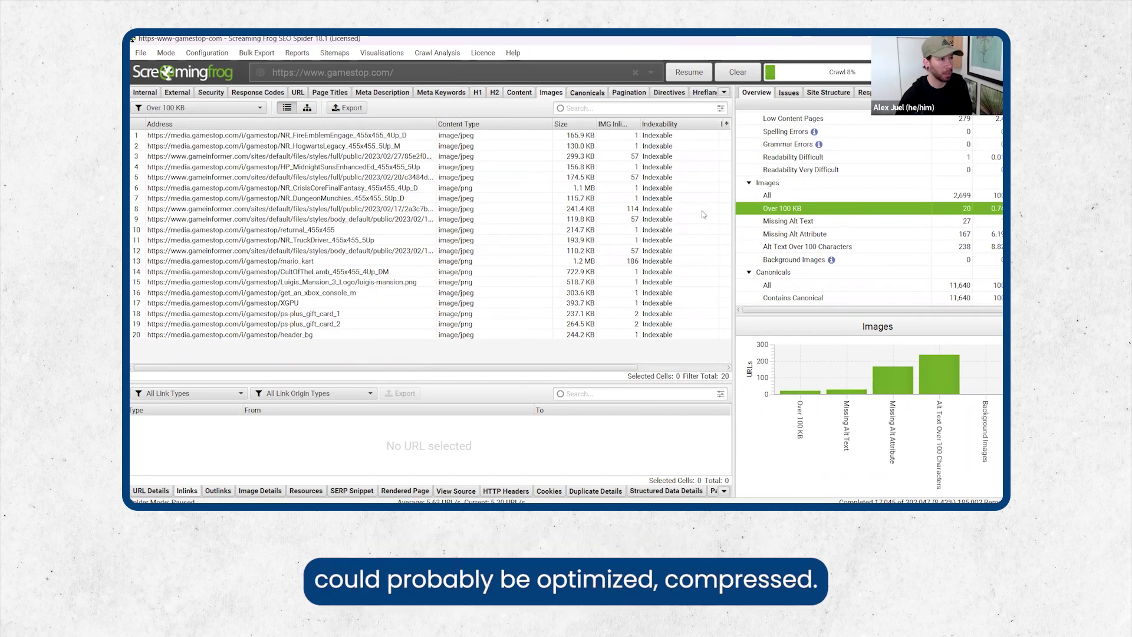
left_click(330, 219)
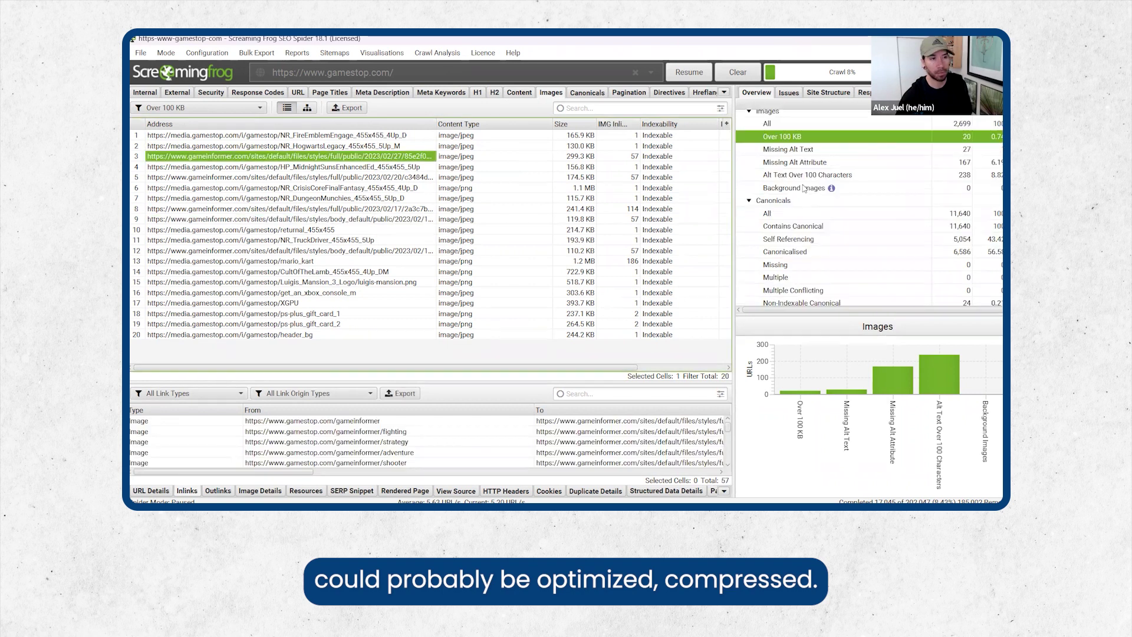
Check the Self Referencing and Missing canonical filters
scroll(799, 185, "down", 1)
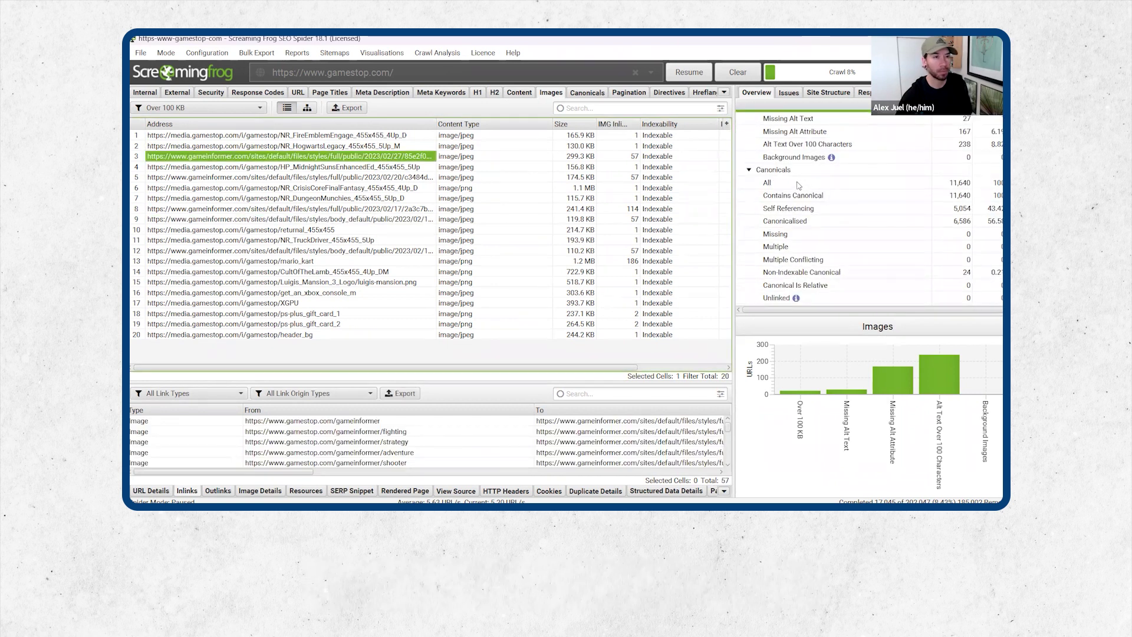
left_click(799, 184)
left_click(801, 209)
left_click(796, 235)
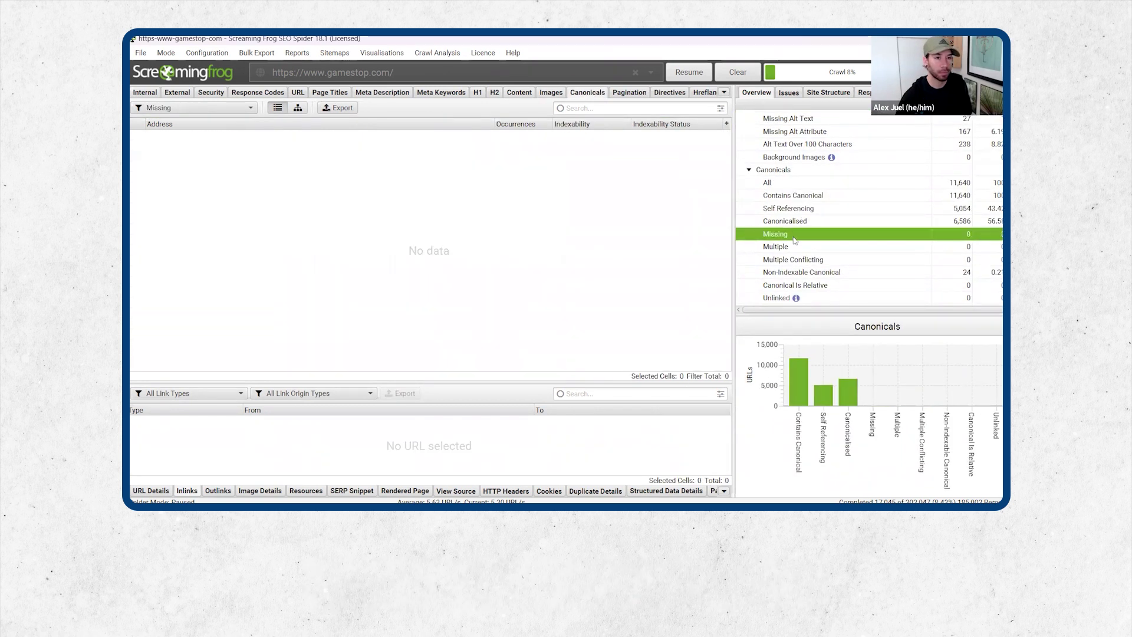
List the Non-Indexable Canonical URLs, look across their columns, and pick the xbox-one-accessories-controllers trade URL
left_click(797, 274)
left_click_drag(254, 367, 328, 364)
left_click(488, 137)
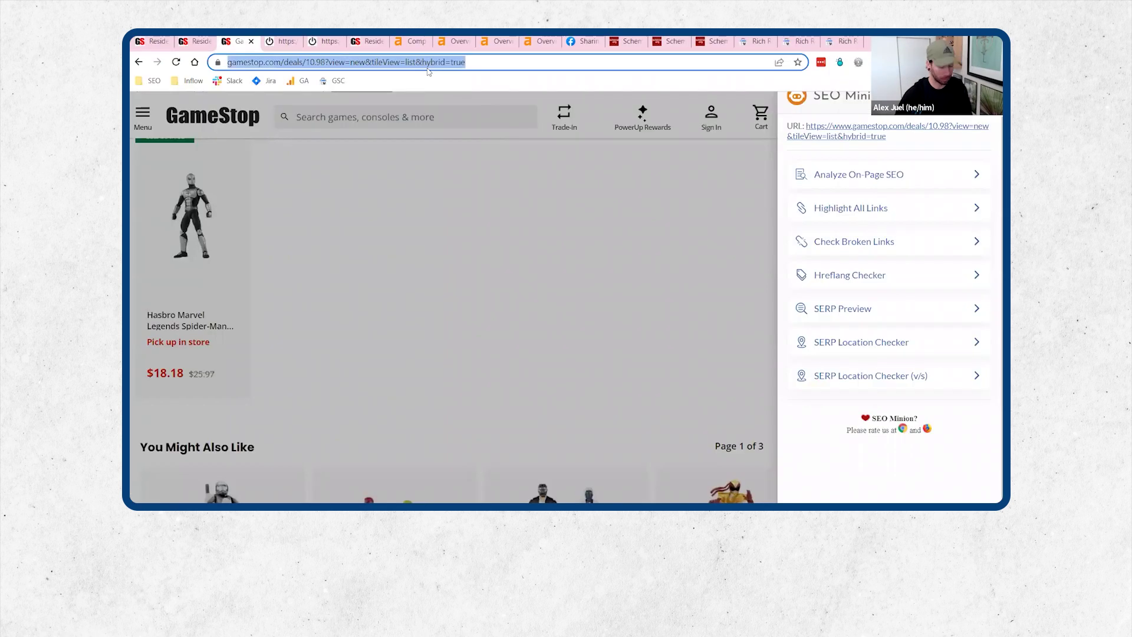
Open the xbox-one-accessories-controllers trade page in the browser and analyze its on-page SEO with SEO Minion
type("https://www.gamestop.com/trade/")
key("Return")
left_click(862, 183)
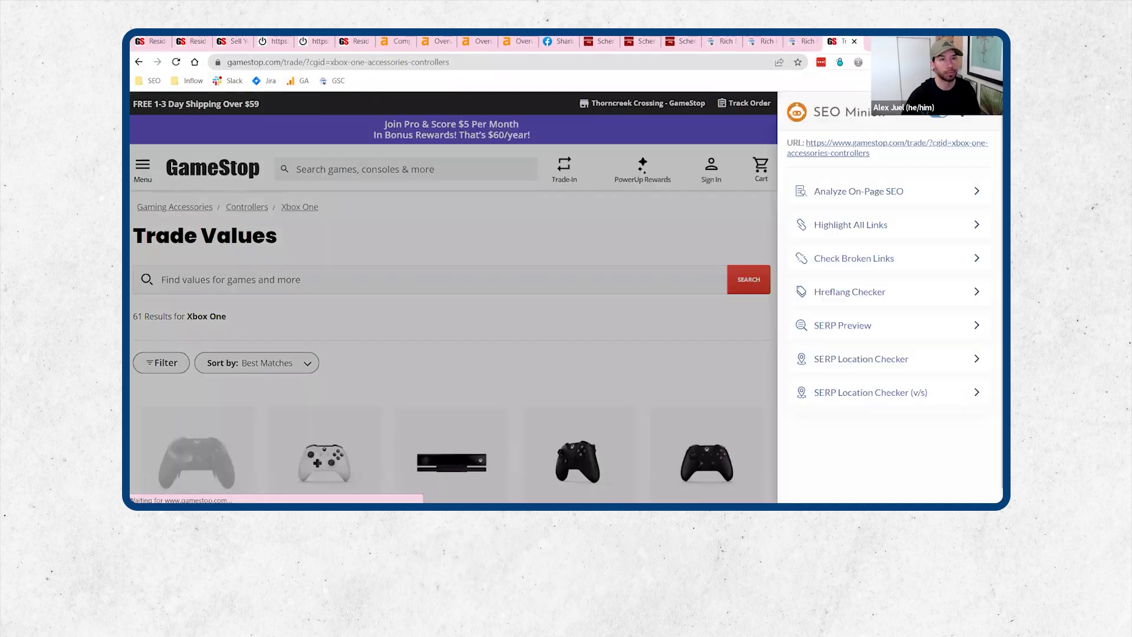
left_click(855, 260)
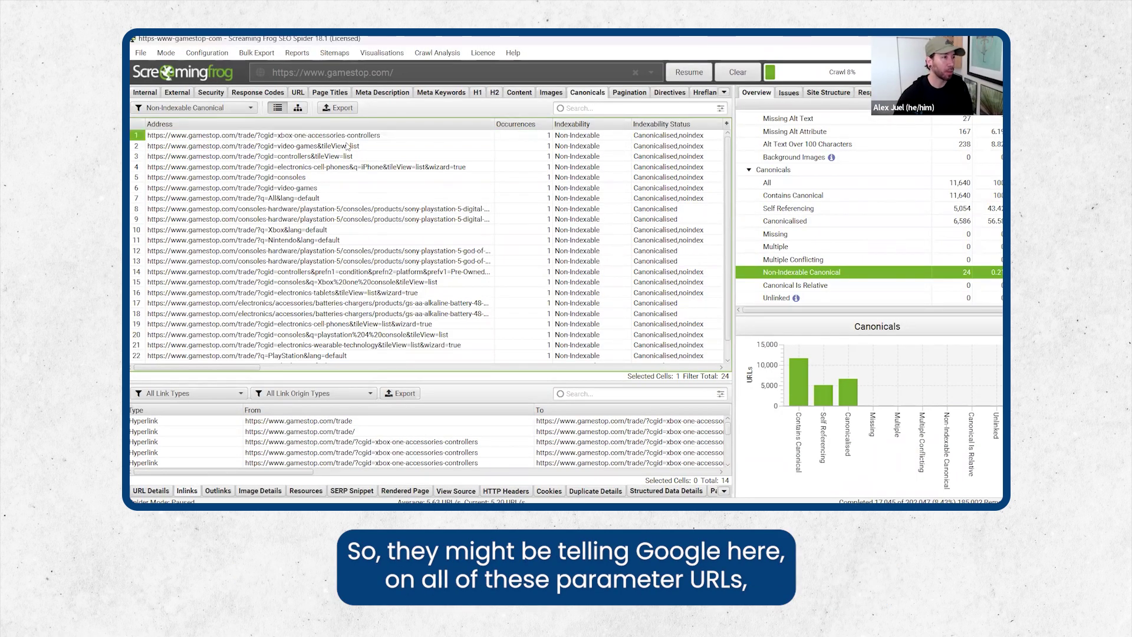
In Screaming Frog, compare the canonical link elements and meta robots of the non-indexable canonical URLs
scroll(416, 168, "right", 5)
scroll(416, 168, "left", 3)
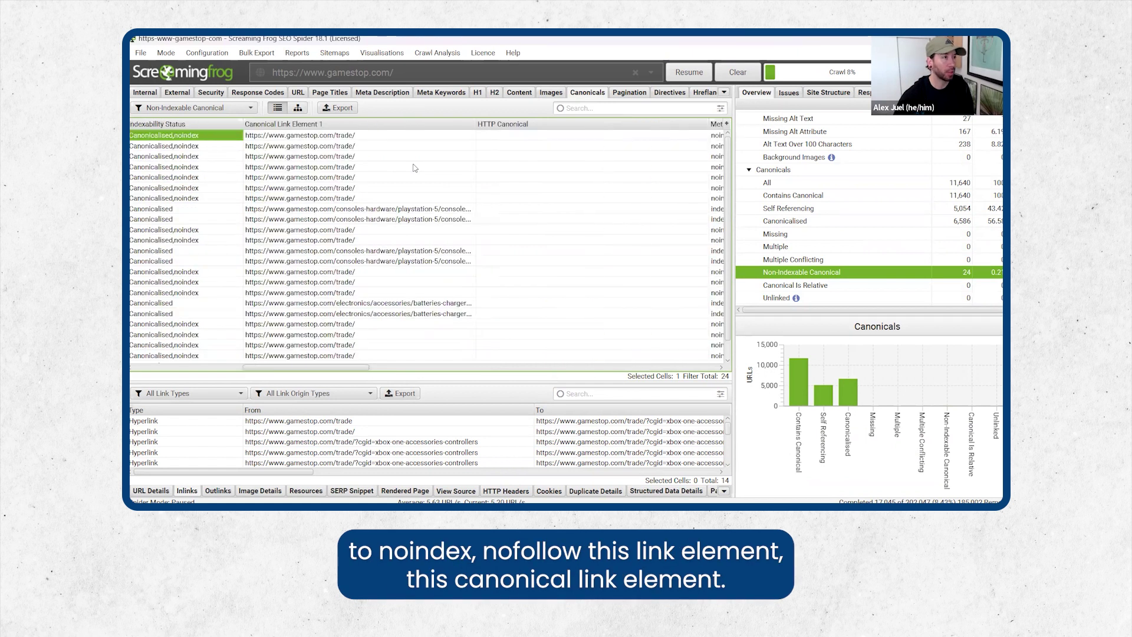
key("Right")
key("Right")
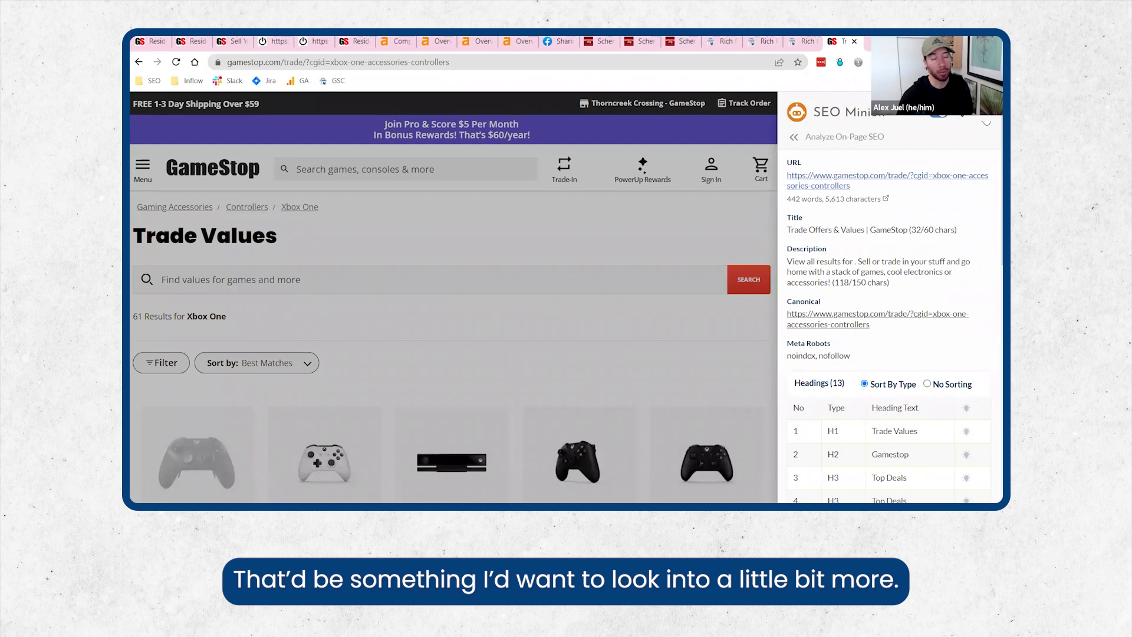
left_click(519, 215)
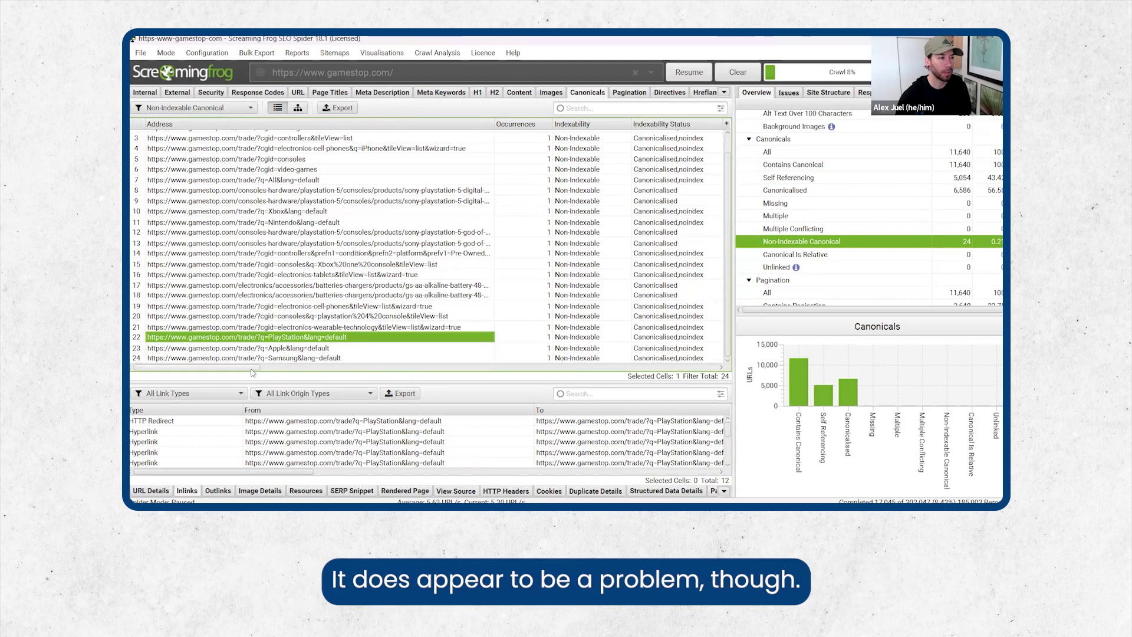
left_click_drag(348, 368, 234, 383)
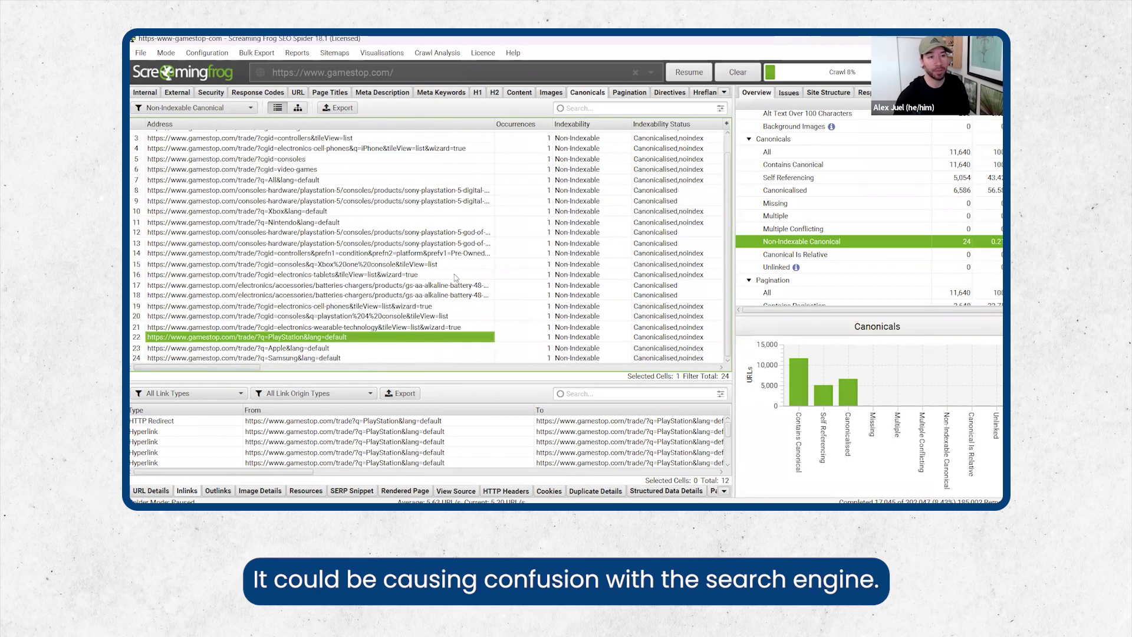
Check the Canonical Is Relative filter and the pagination filters from Contains Pagination through Sequence Error
left_click(813, 254)
scroll(800, 258, "down", 3)
left_click(796, 224)
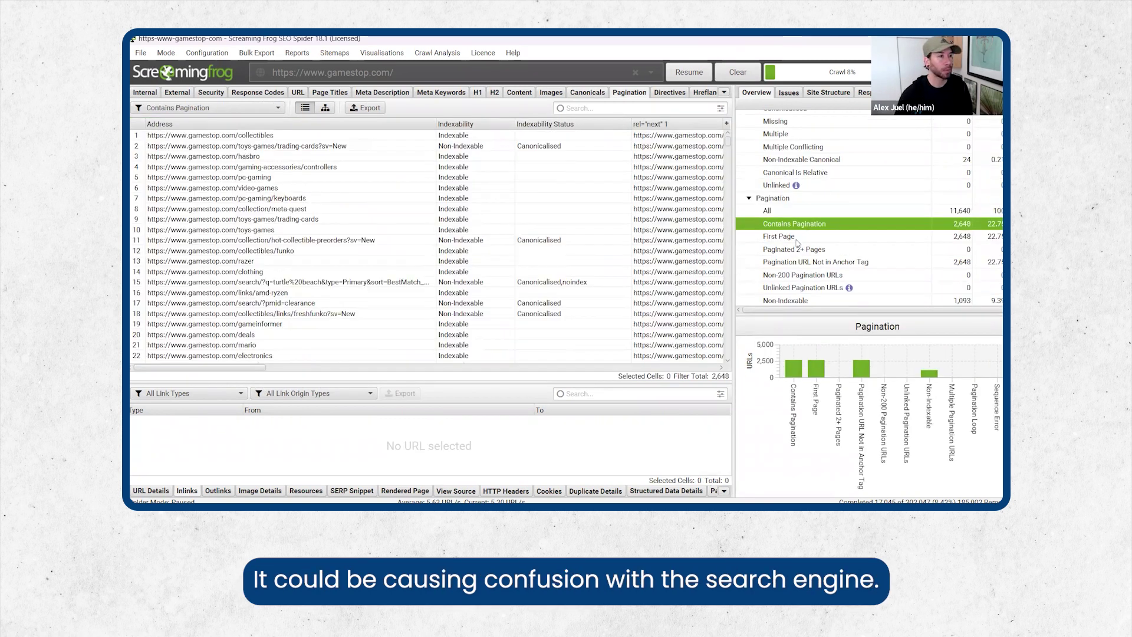
left_click(797, 237)
left_click(796, 249)
scroll(793, 251, "down", 2)
left_click(788, 238)
left_click(785, 251)
scroll(785, 251, "down", 2)
left_click(784, 235)
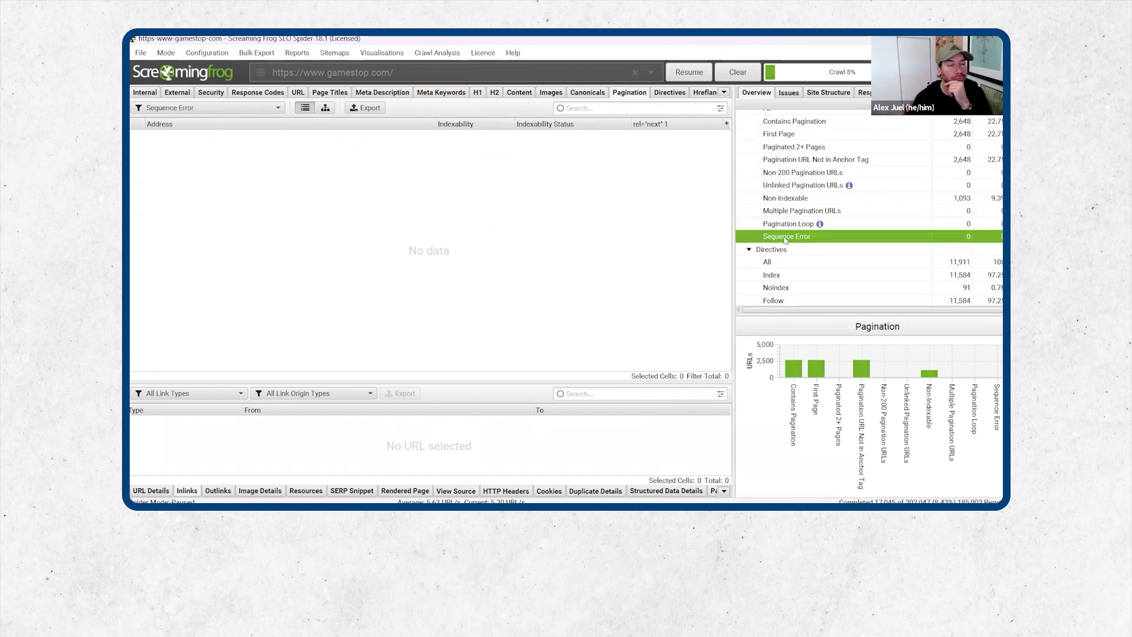
List the URLs with the Nofollow directive and show the inlinks of the Edifier search URL
scroll(780, 234, "down", 3)
left_click(803, 172)
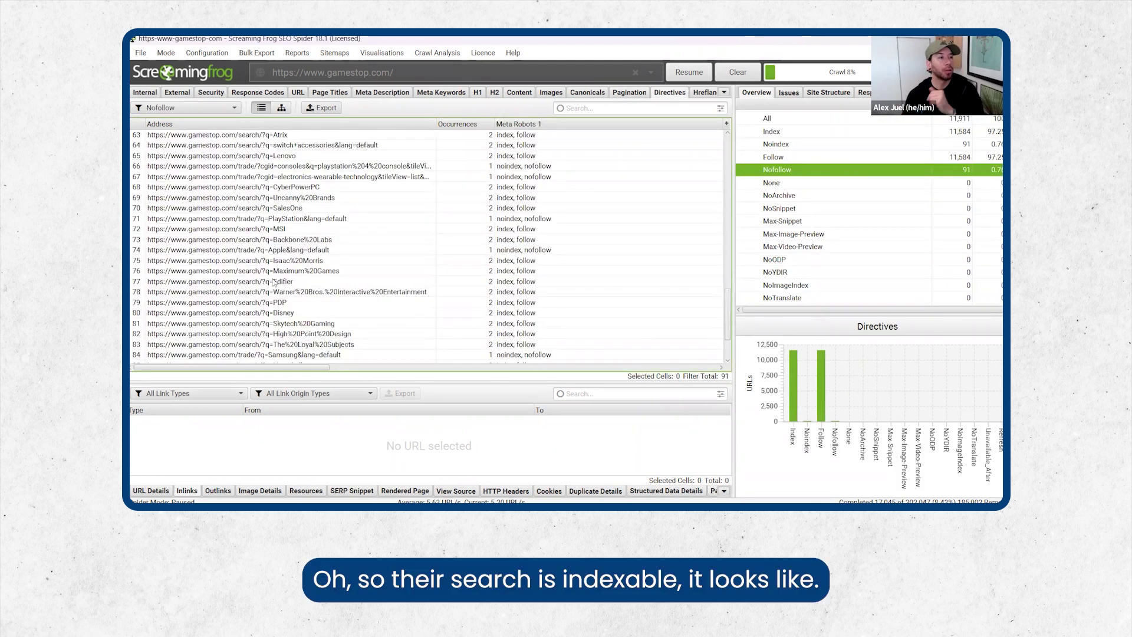
left_click(276, 282)
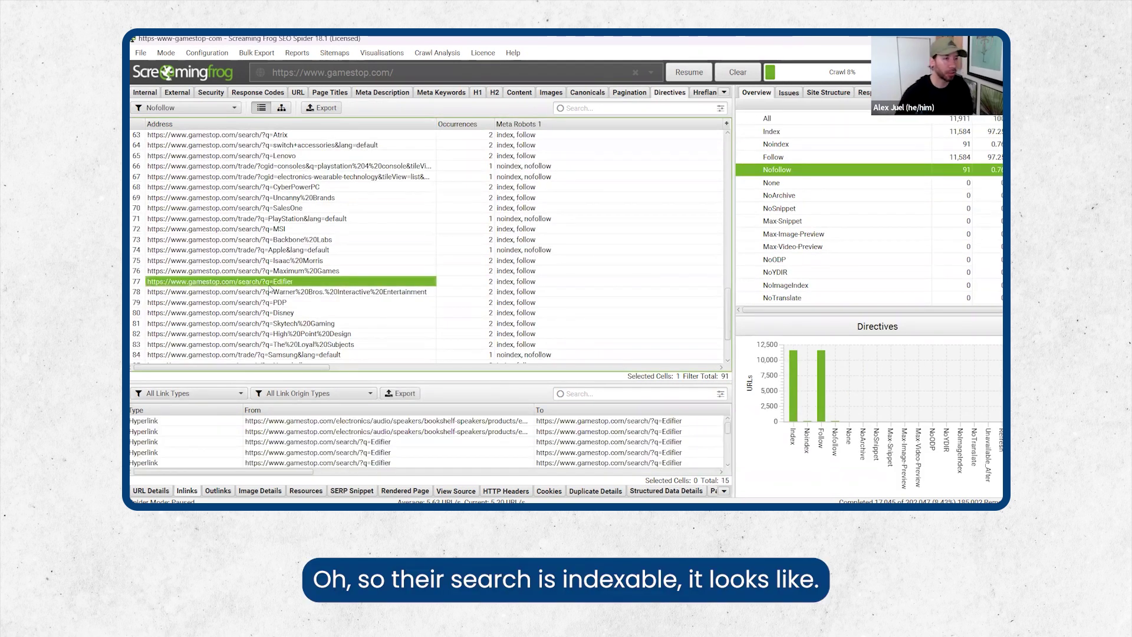
Switch to the browser, open the Edifier search URL, and search GameStop for "resident evil"
key("alt+Tab")
left_click(387, 62)
type("https://www.gamestop.com/search/?q=Edifier")
key("Return")
left_click(327, 170)
type("resident evil")
key("Return")
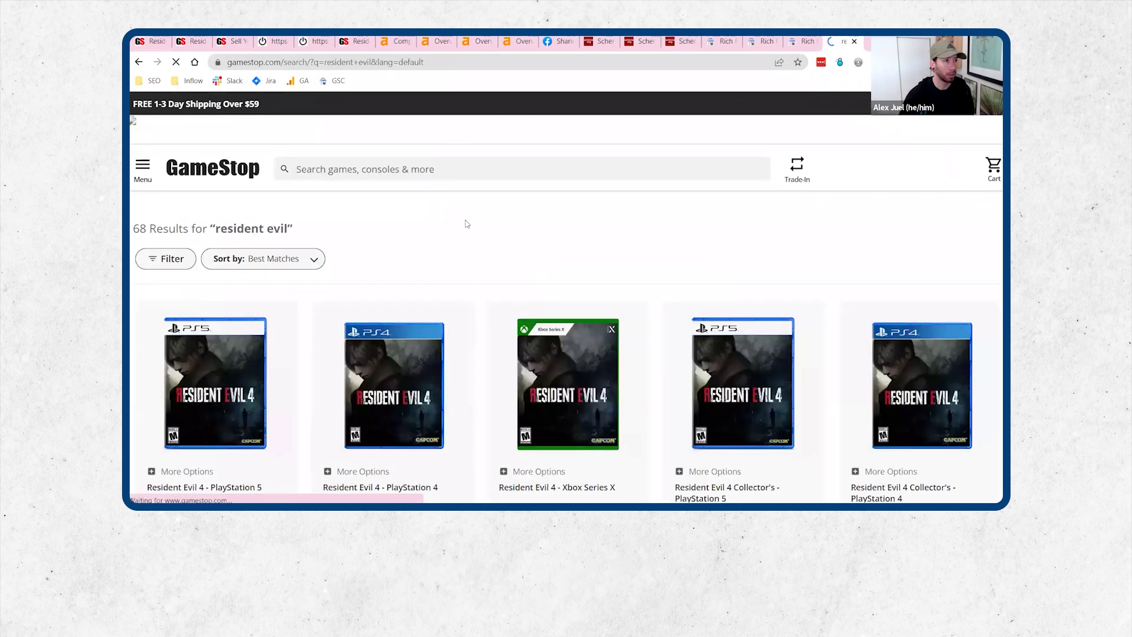
Analyze the on-page SEO of the resident evil search results page with SEO Minion, including canonical and meta robots
left_click(877, 62)
left_click(854, 192)
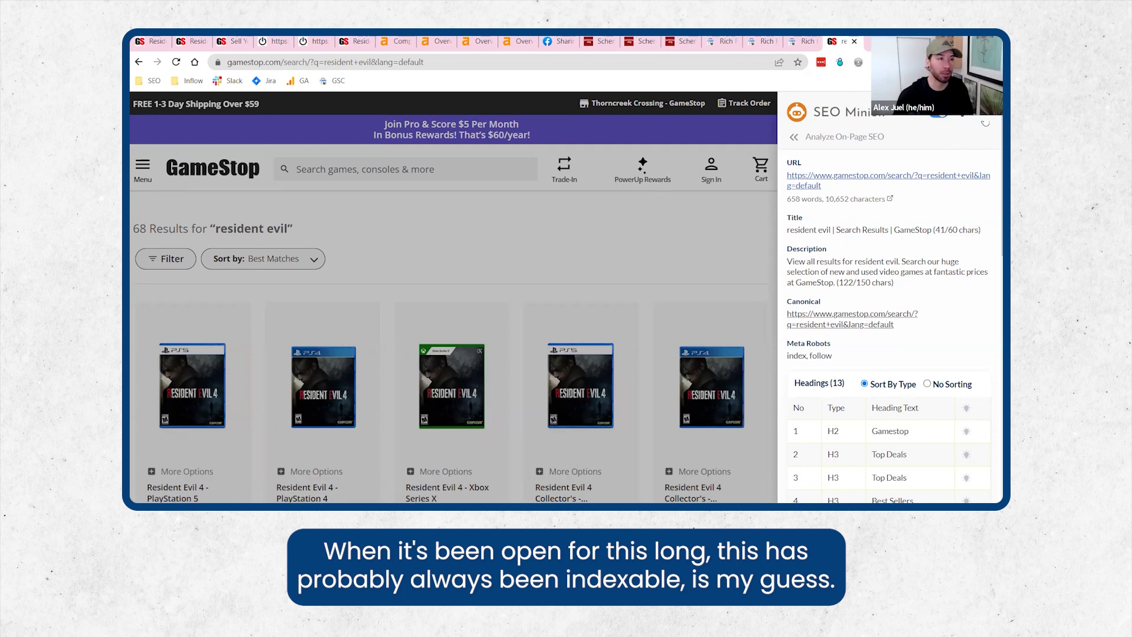
left_click(634, 259)
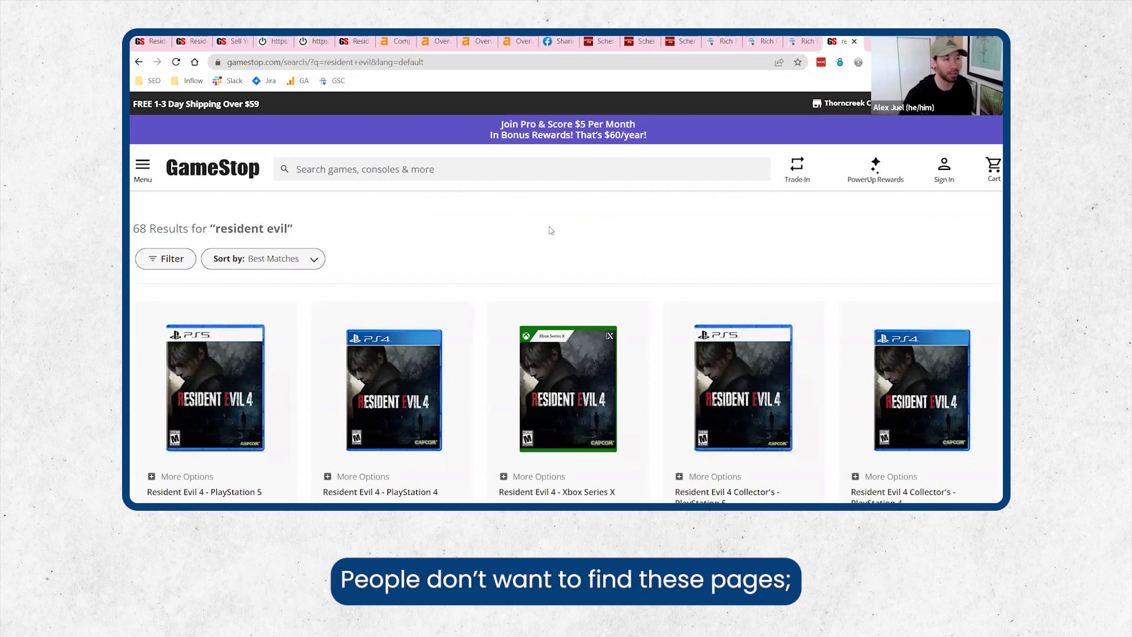
Look over the resident evil search results, and return to the Nofollow URL list in Screaming Frog
scroll(554, 227, "down", 3)
scroll(554, 227, "up", 3)
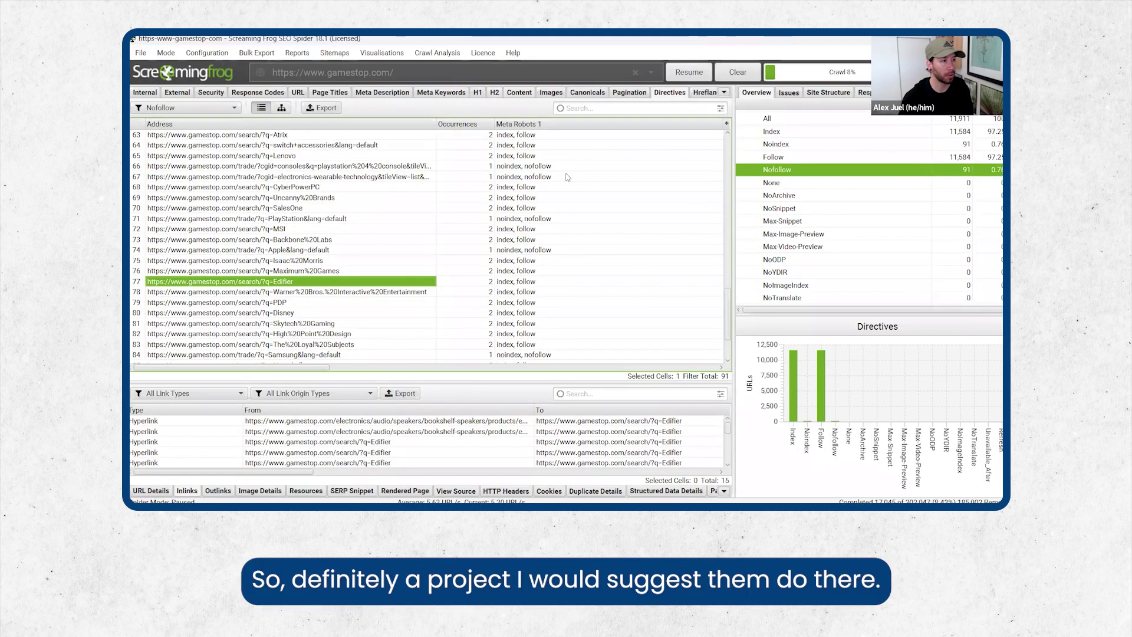
scroll(427, 247, "down", 2)
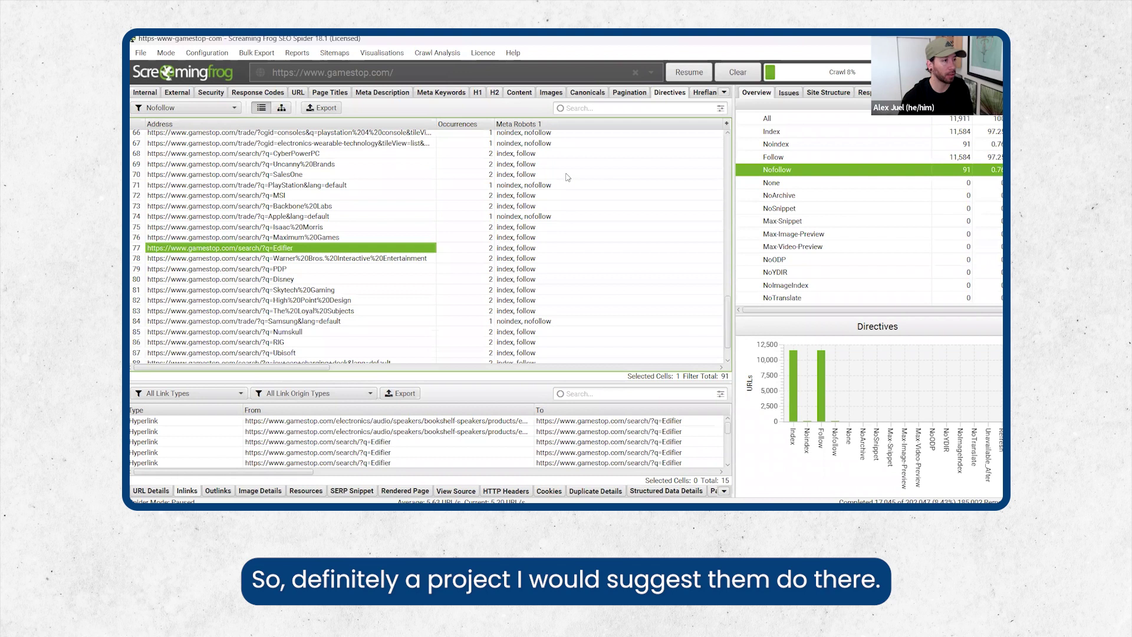